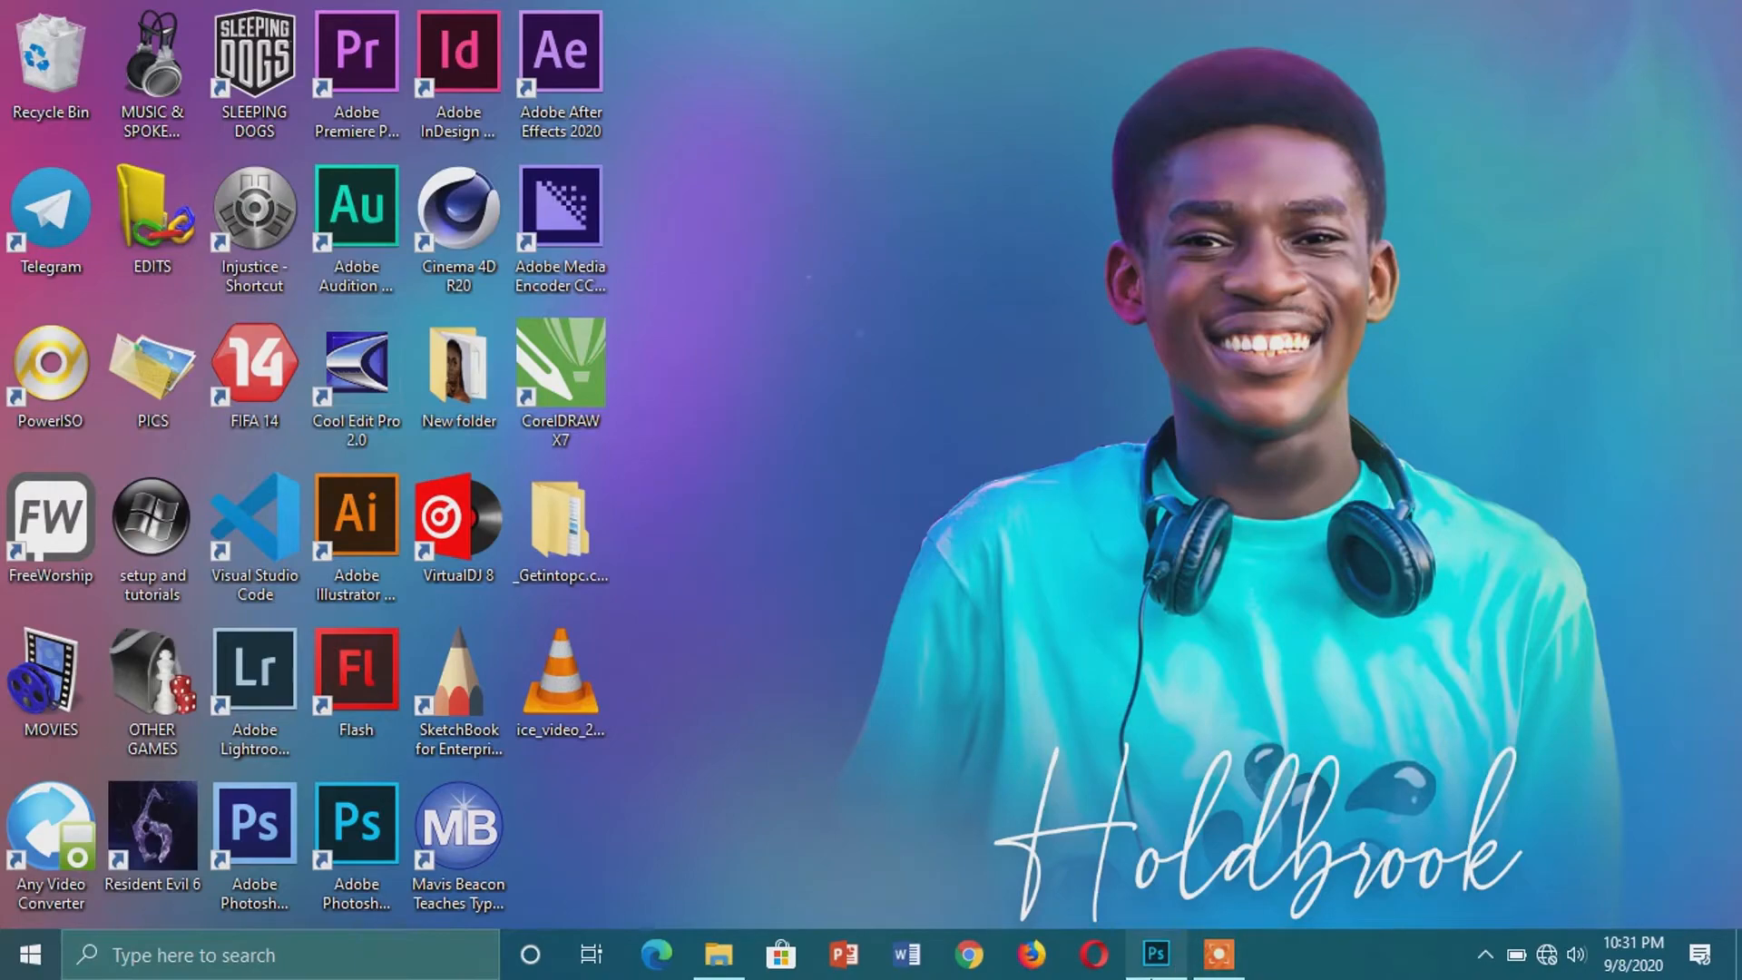
Step: Switch to Photoshop and browse to the Desktop's PICS > personal folder for opening an image
{"action": "left_click", "coordinate": [1155, 954]}
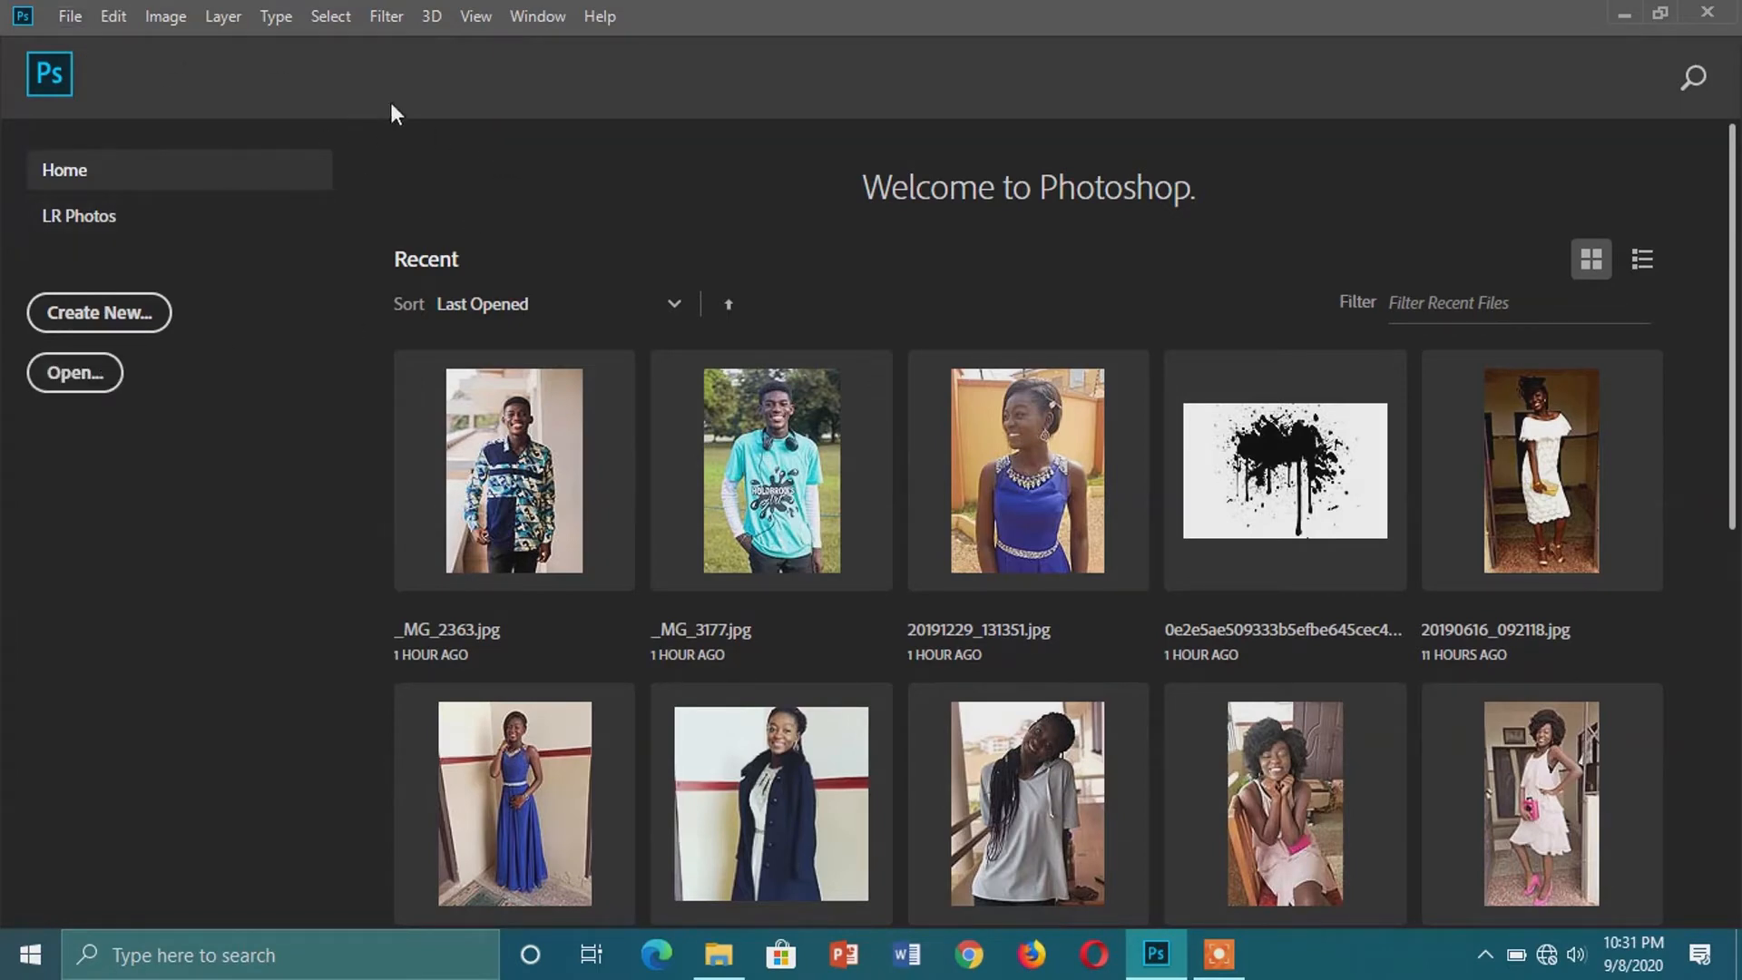
{"action": "left_click", "coordinate": [73, 16]}
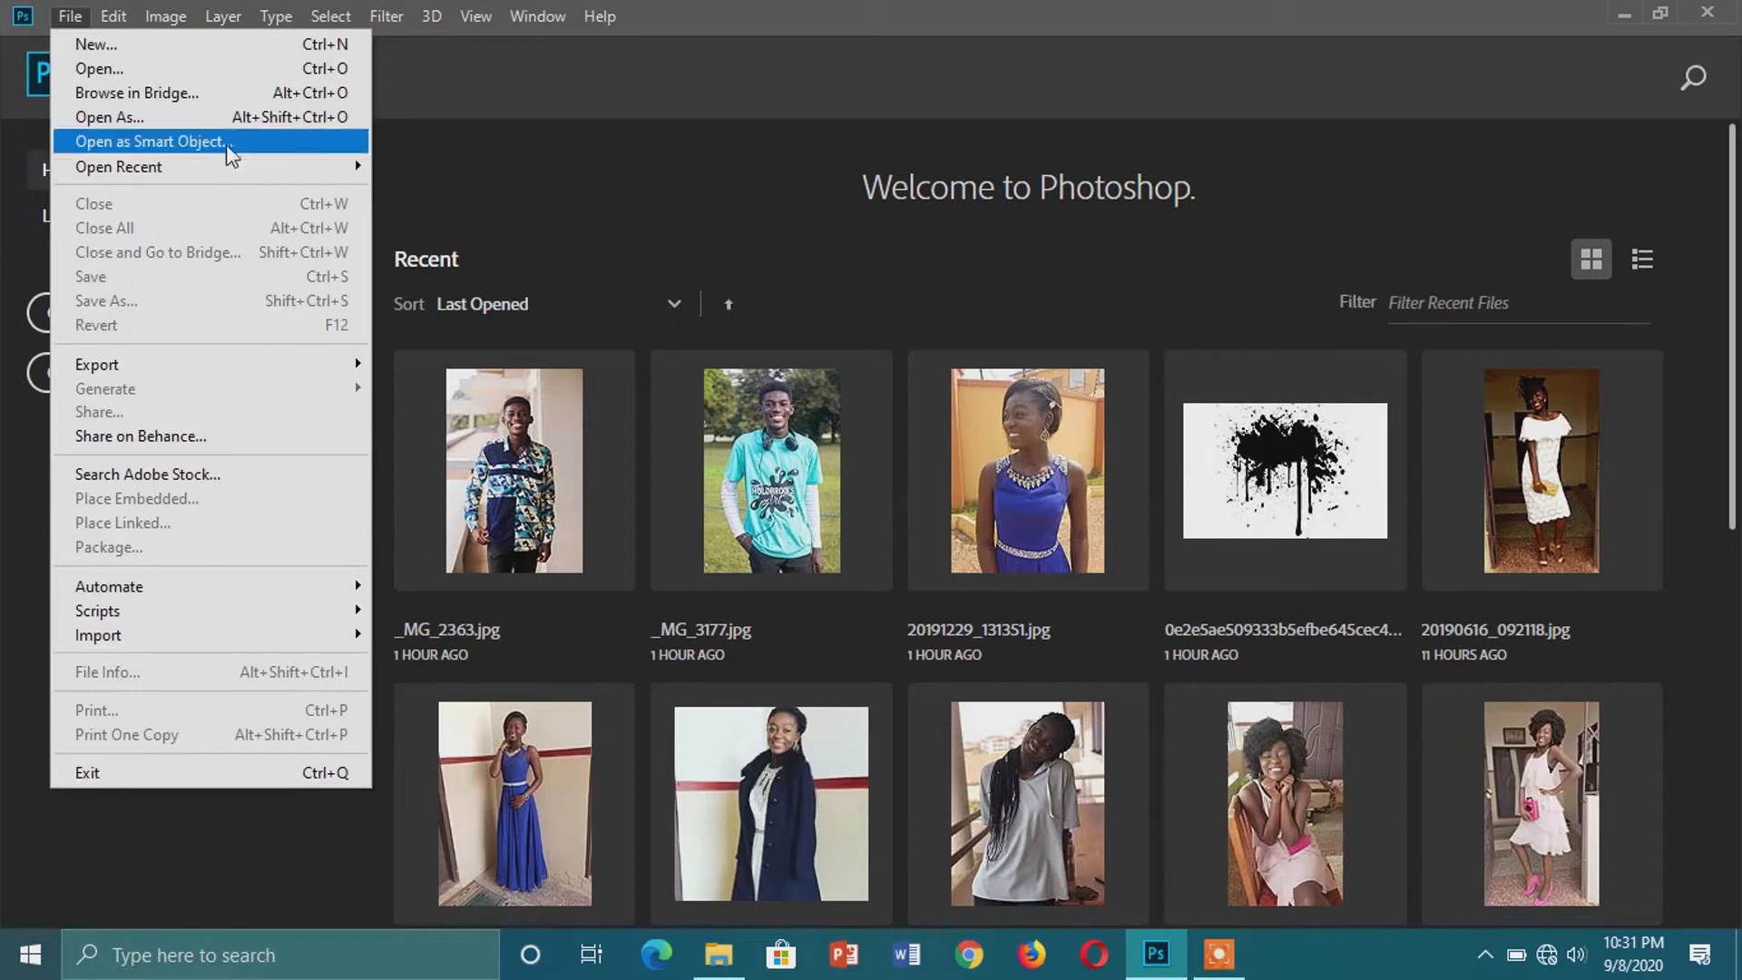
{"action": "left_click", "coordinate": [160, 74]}
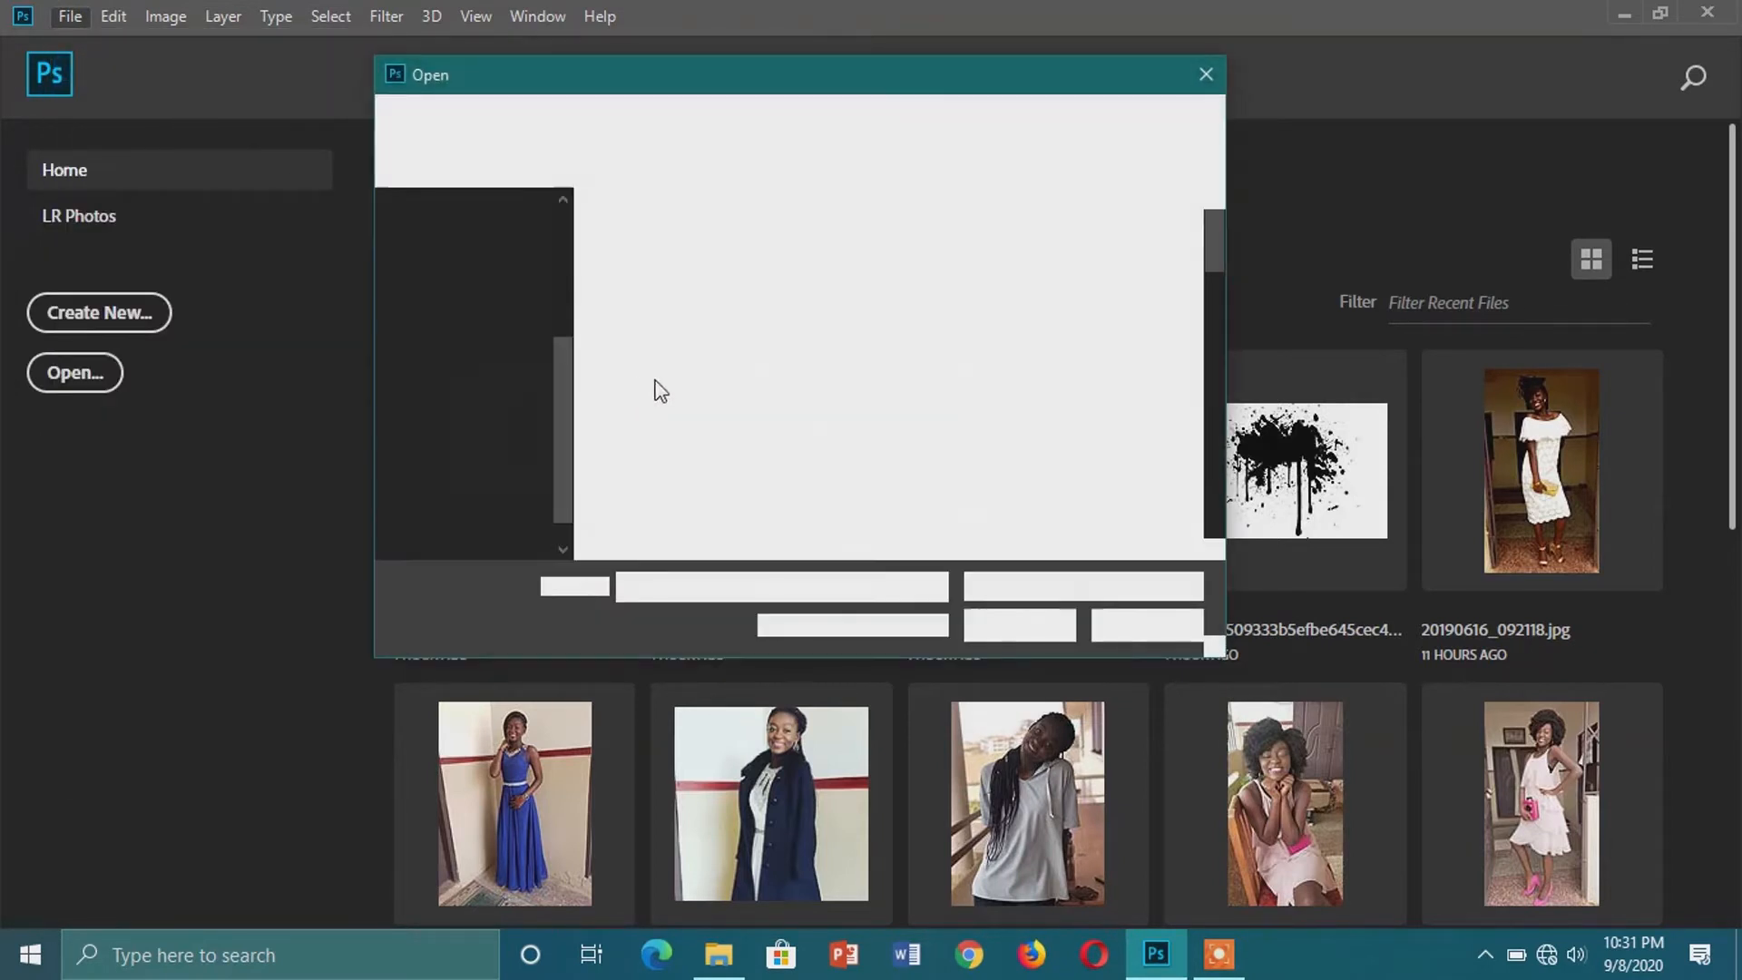
{"action": "scroll", "coordinate": [699, 363], "scroll_direction": "down", "scroll_amount": 5}
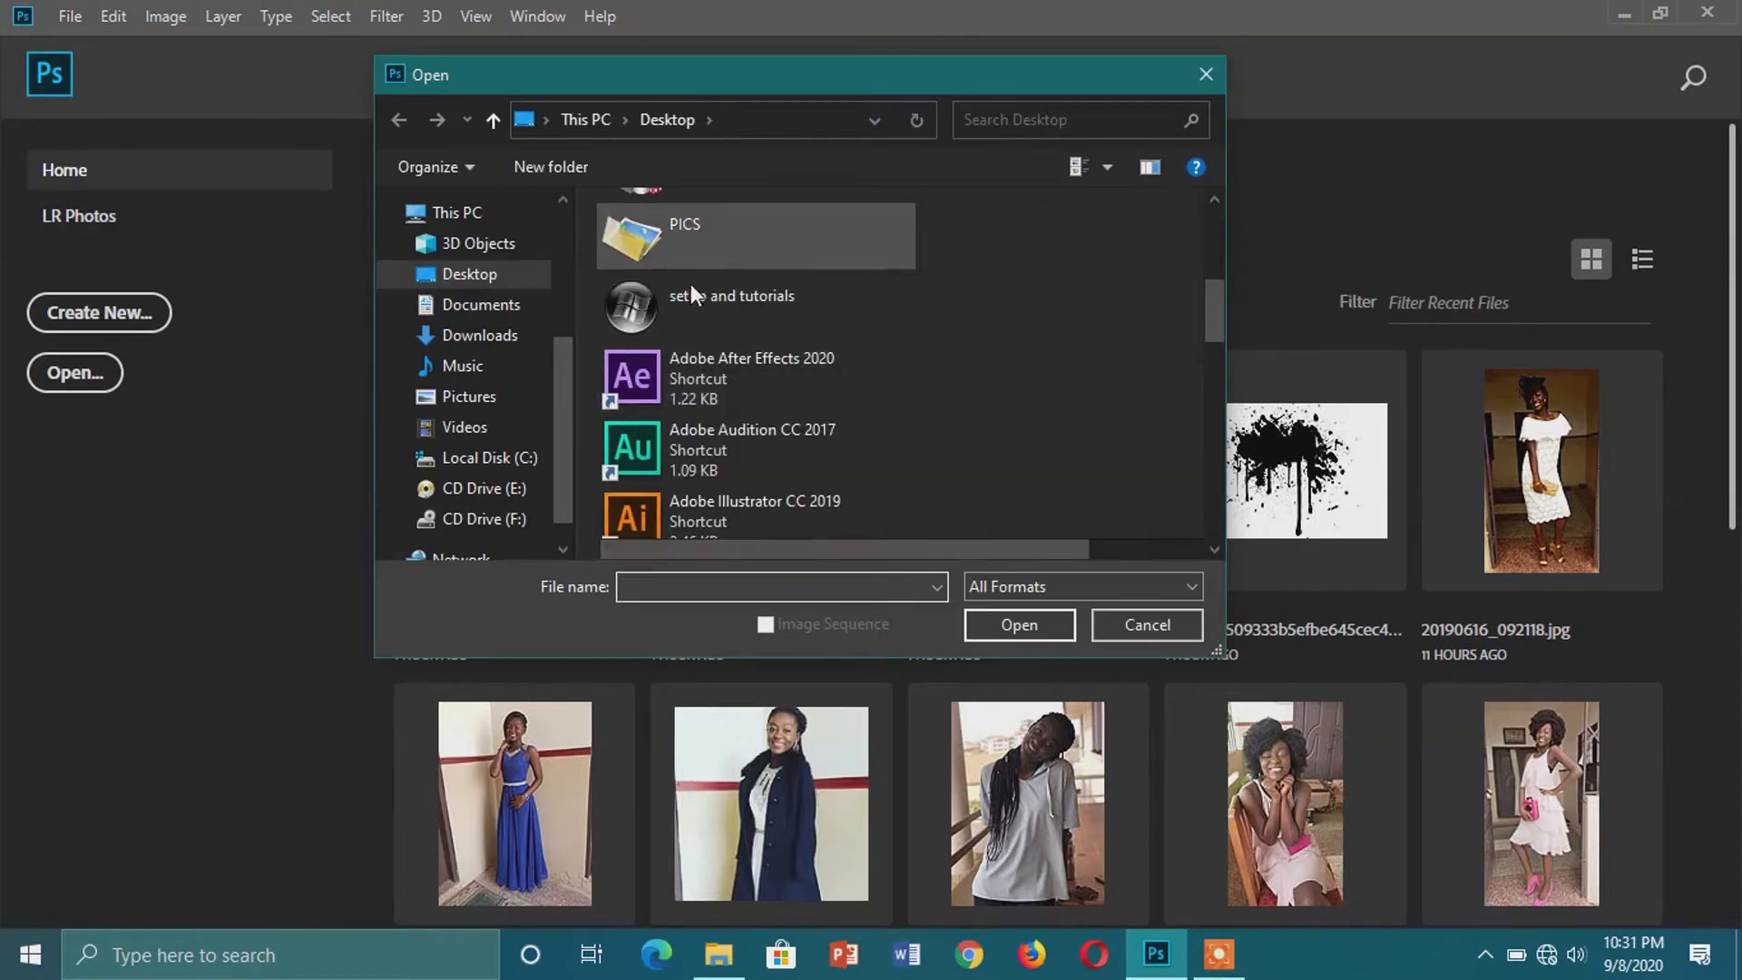
{"action": "double_click", "coordinate": [694, 245]}
{"action": "scroll", "coordinate": [685, 407], "scroll_direction": "down", "scroll_amount": 3}
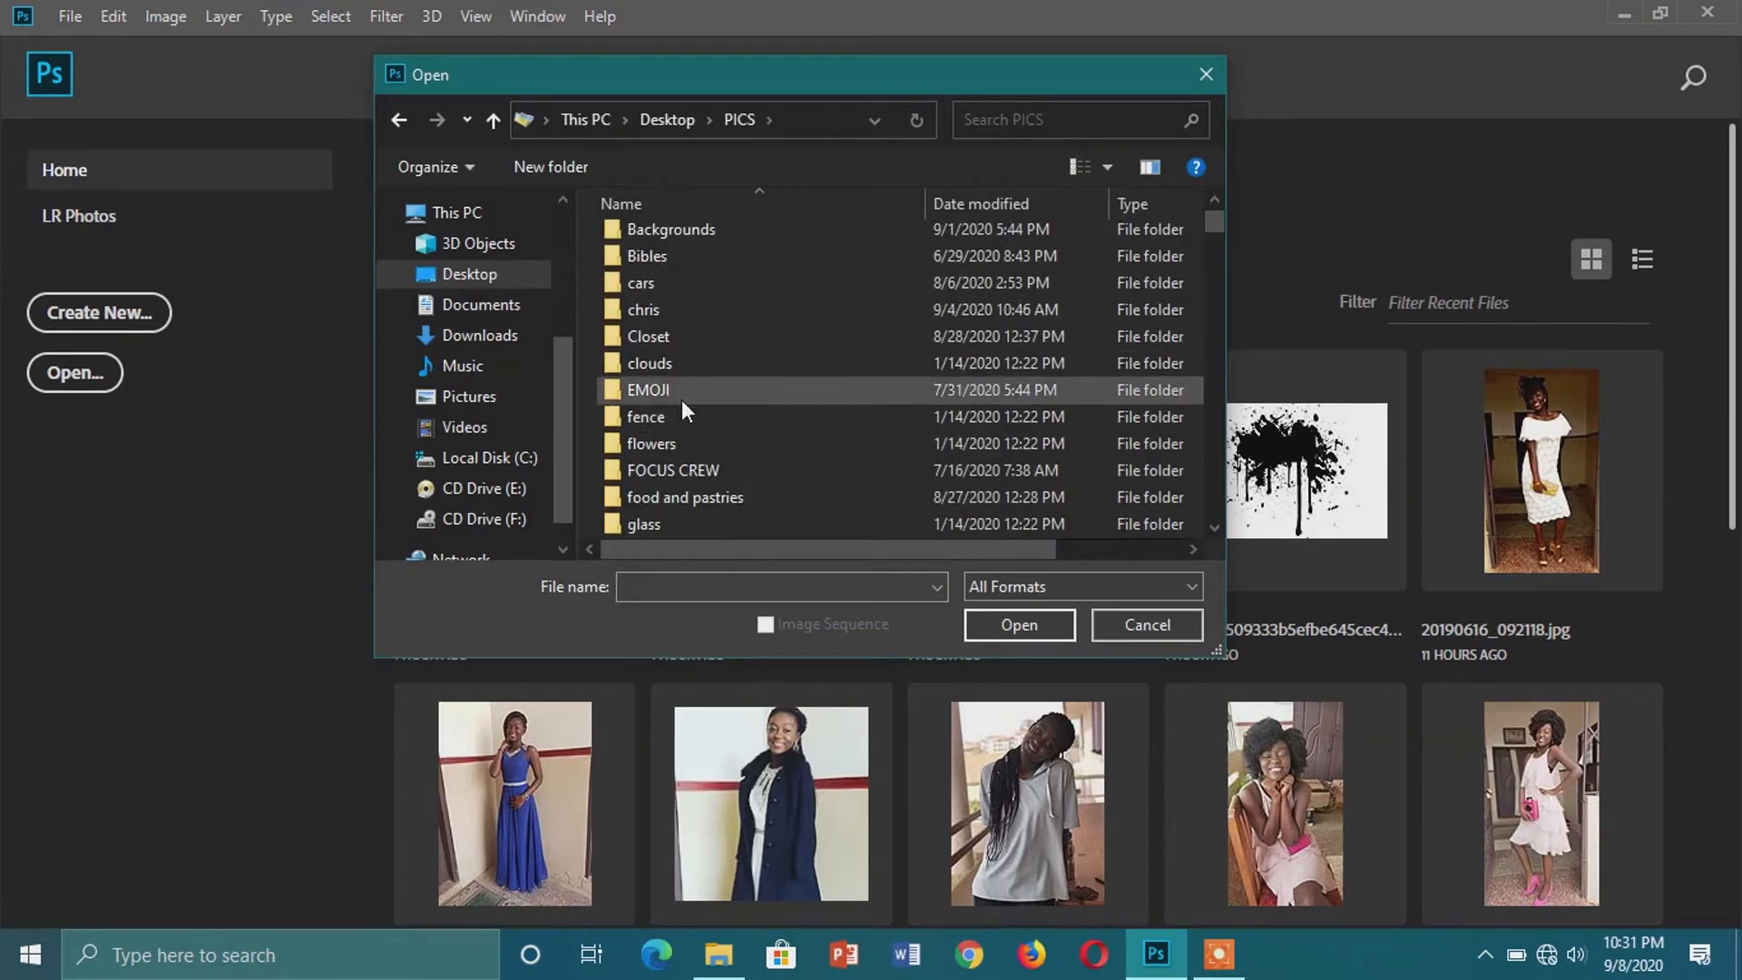
{"action": "scroll", "coordinate": [681, 490], "scroll_direction": "down", "scroll_amount": 4}
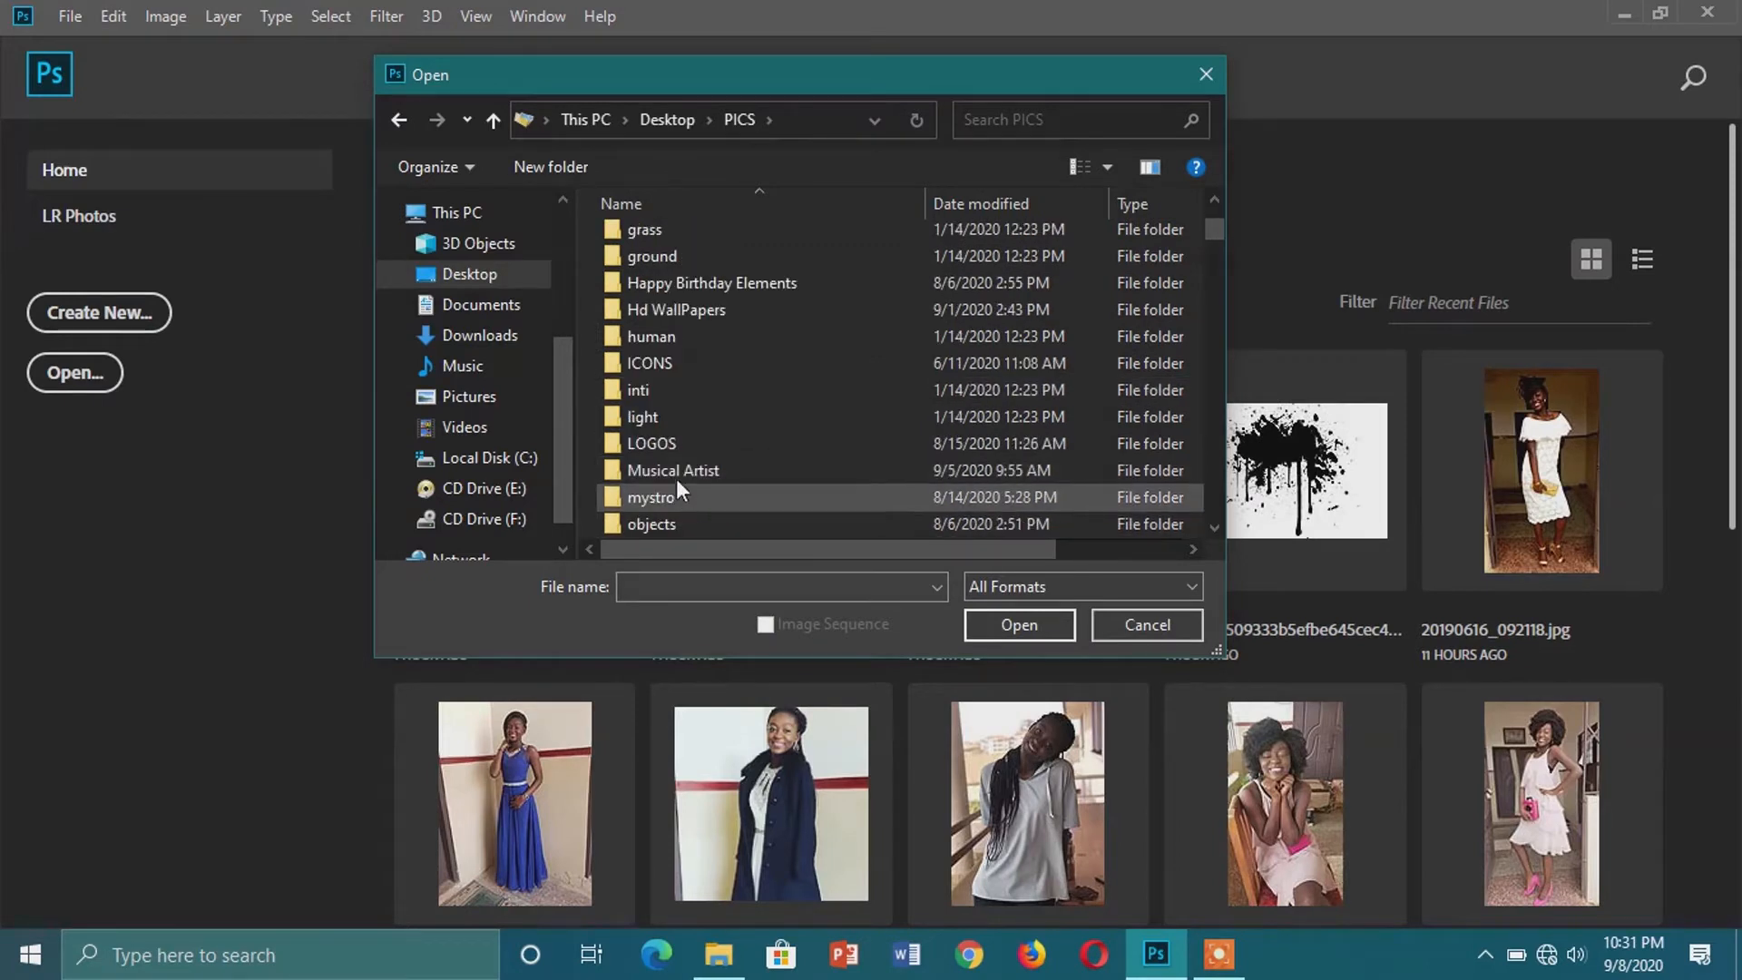
{"action": "scroll", "coordinate": [667, 484], "scroll_direction": "down", "scroll_amount": 1}
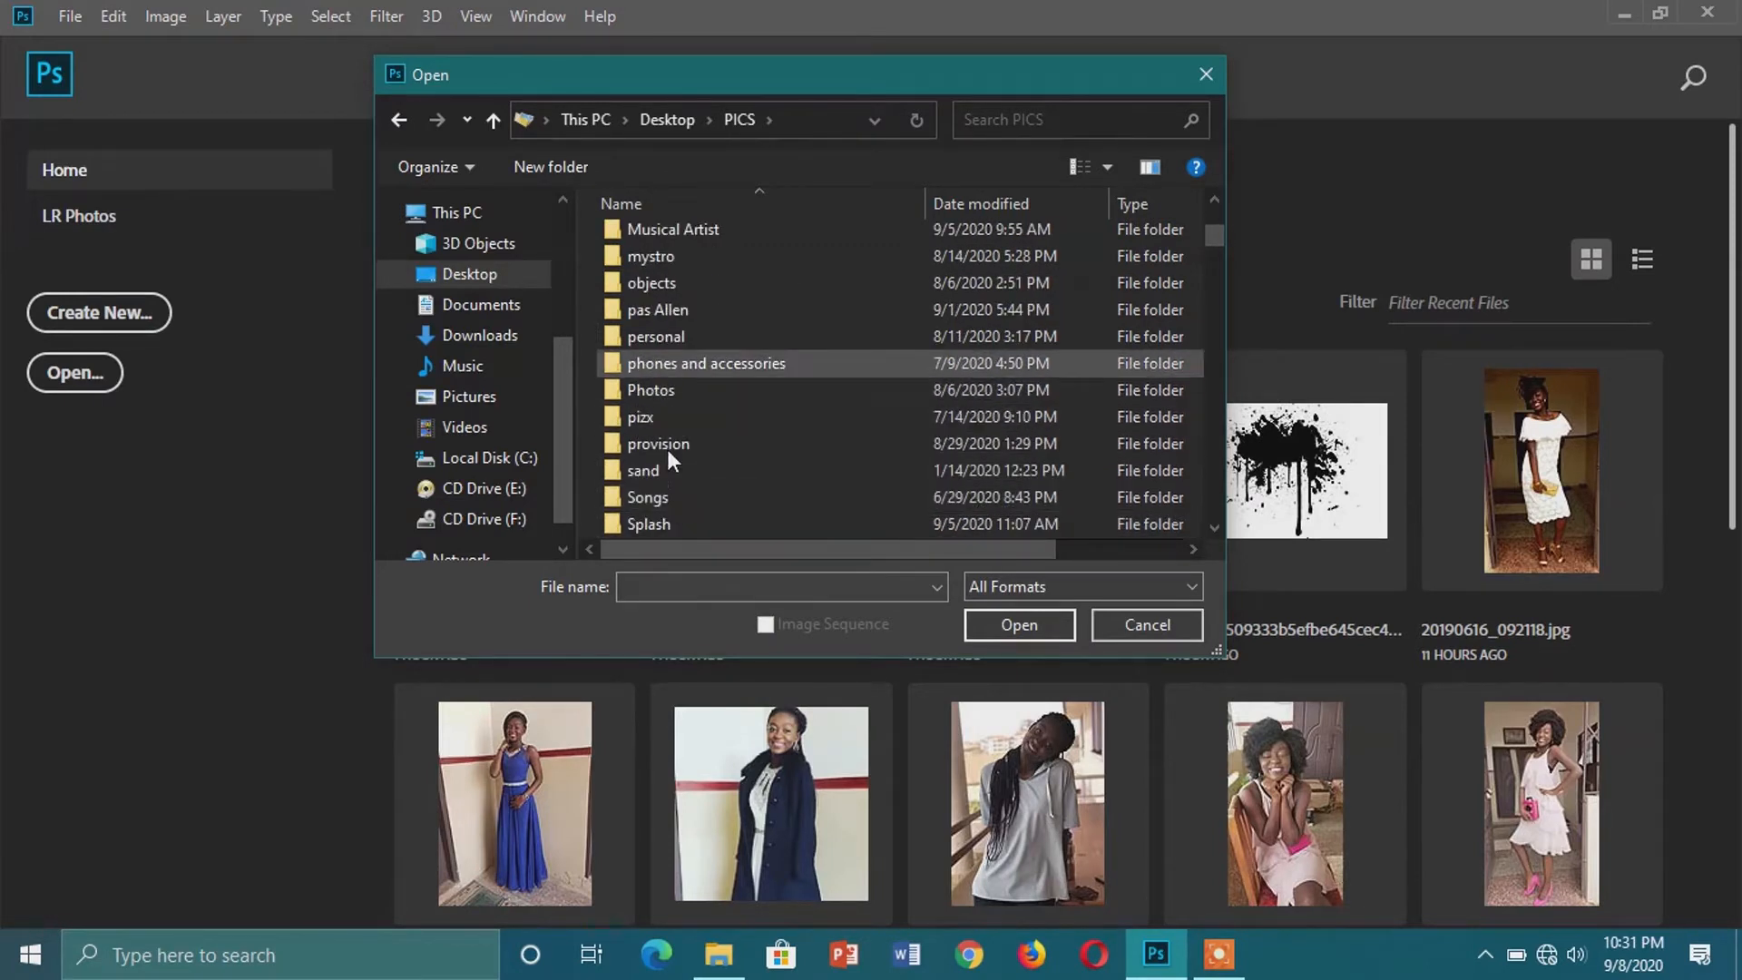
{"action": "double_click", "coordinate": [664, 333]}
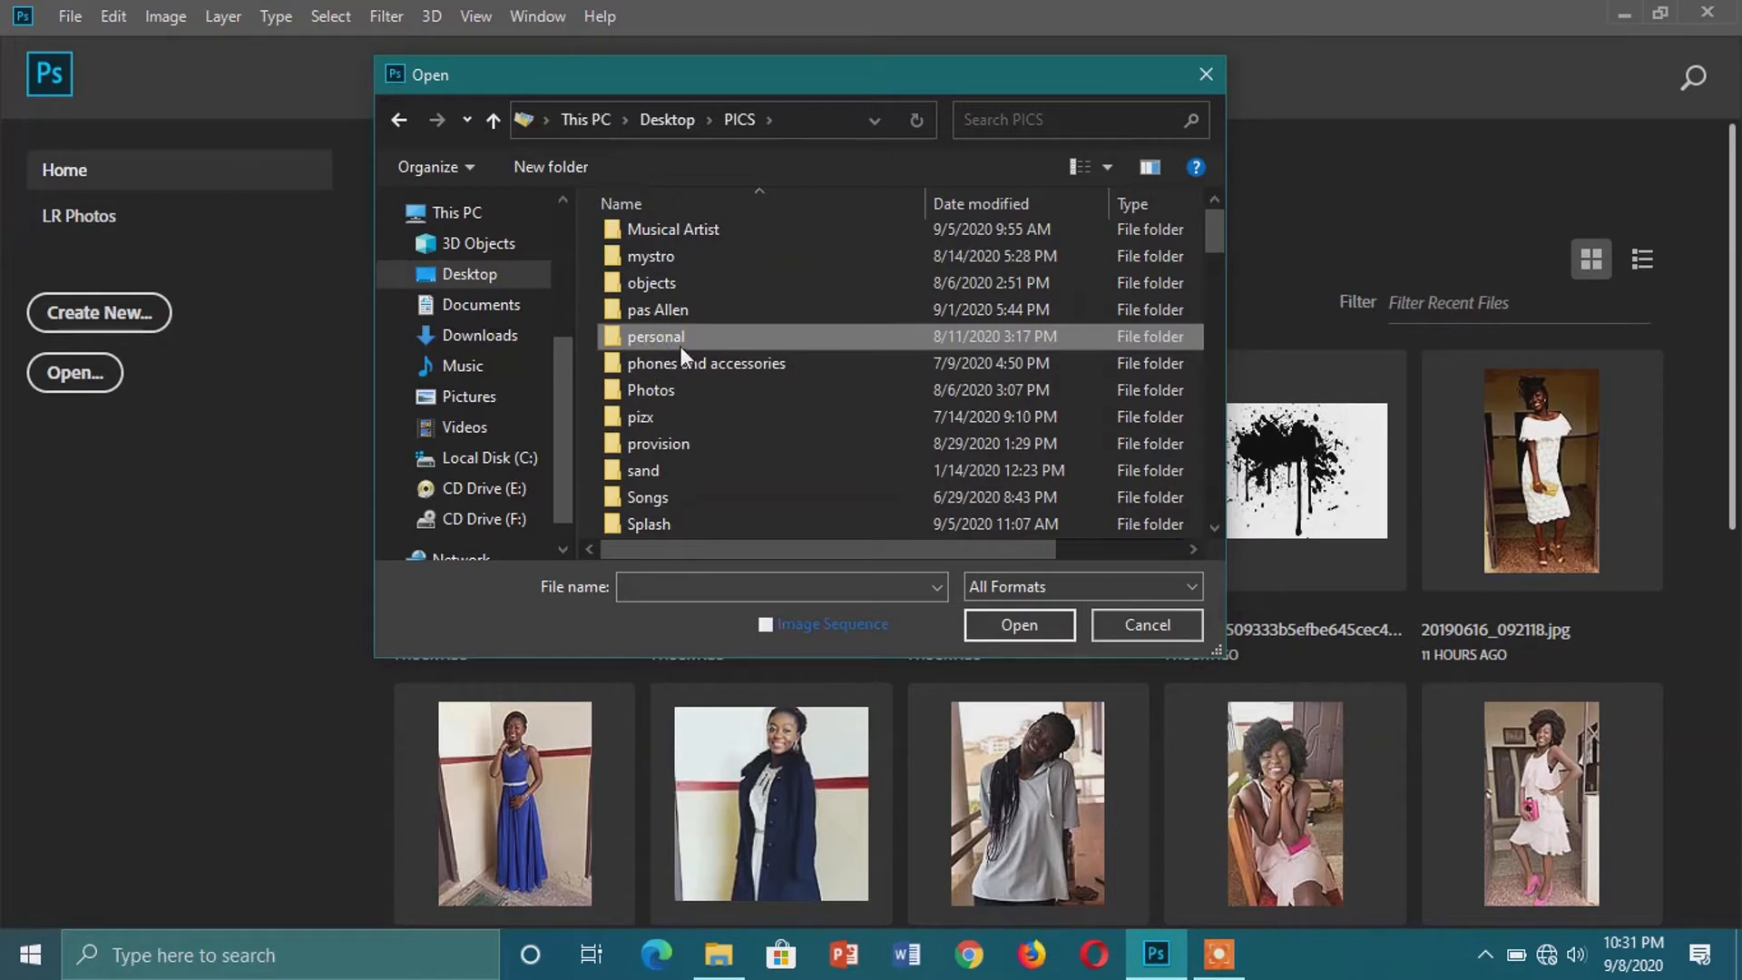
Step: Show the folder's files as image thumbnails and open _MG_2363.jpg
{"action": "left_click", "coordinate": [1104, 170]}
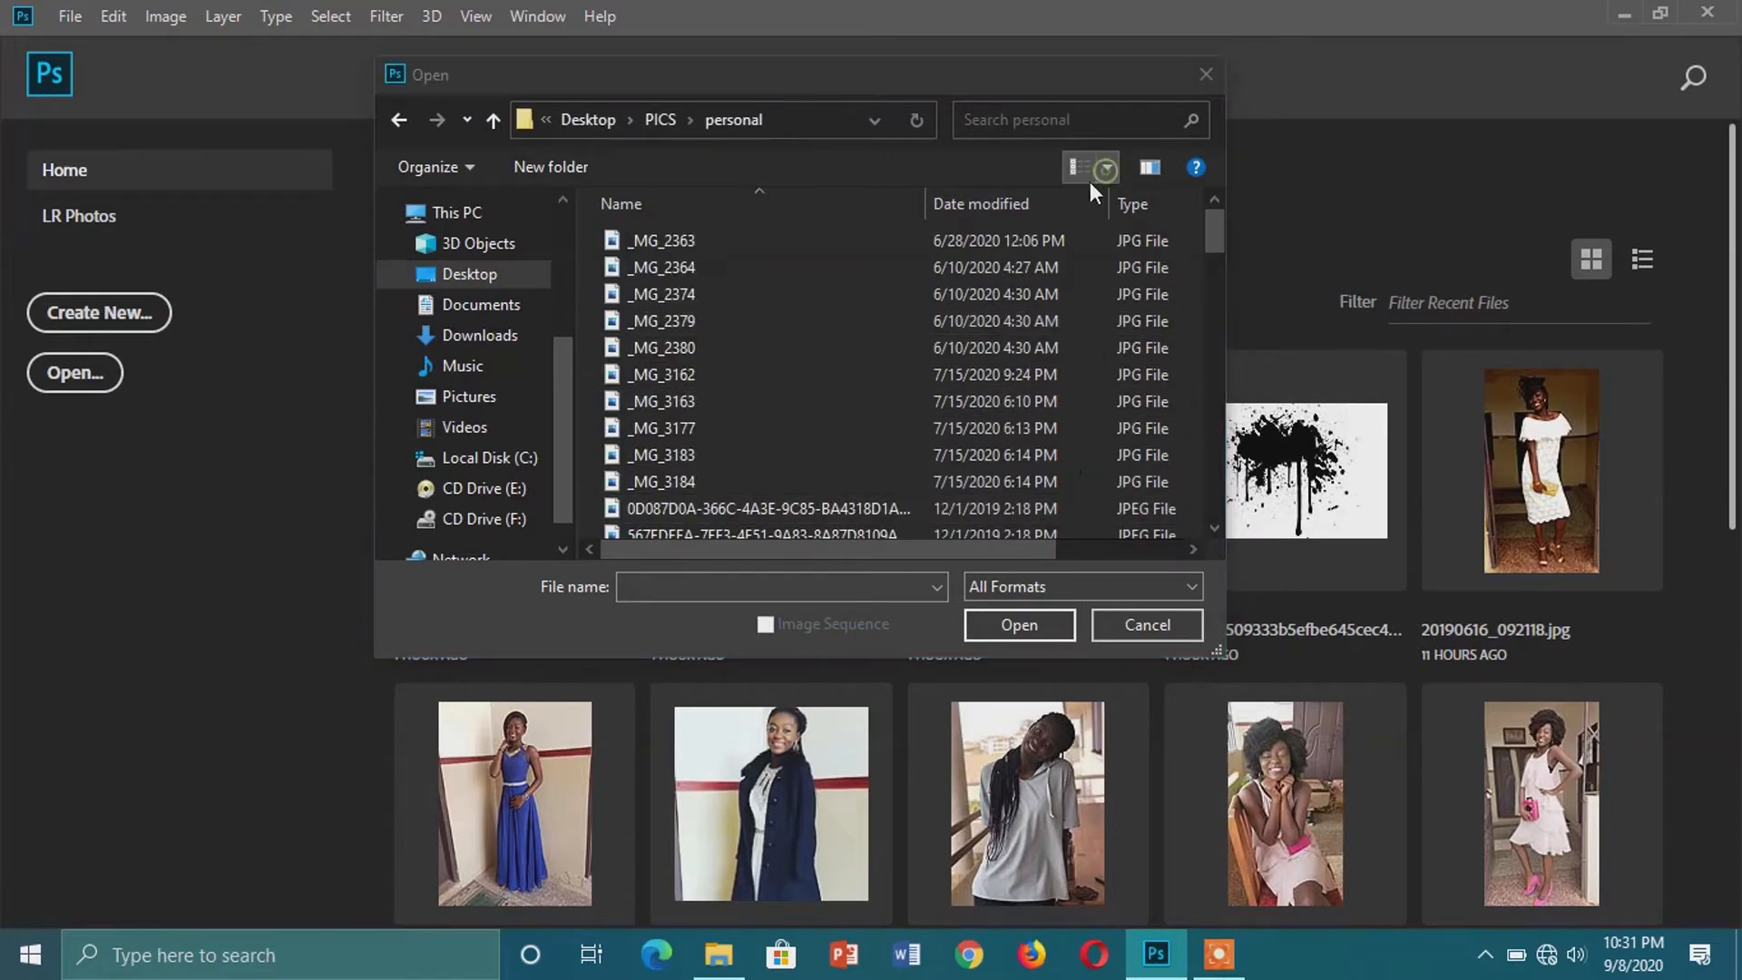
{"action": "left_click", "coordinate": [1157, 74]}
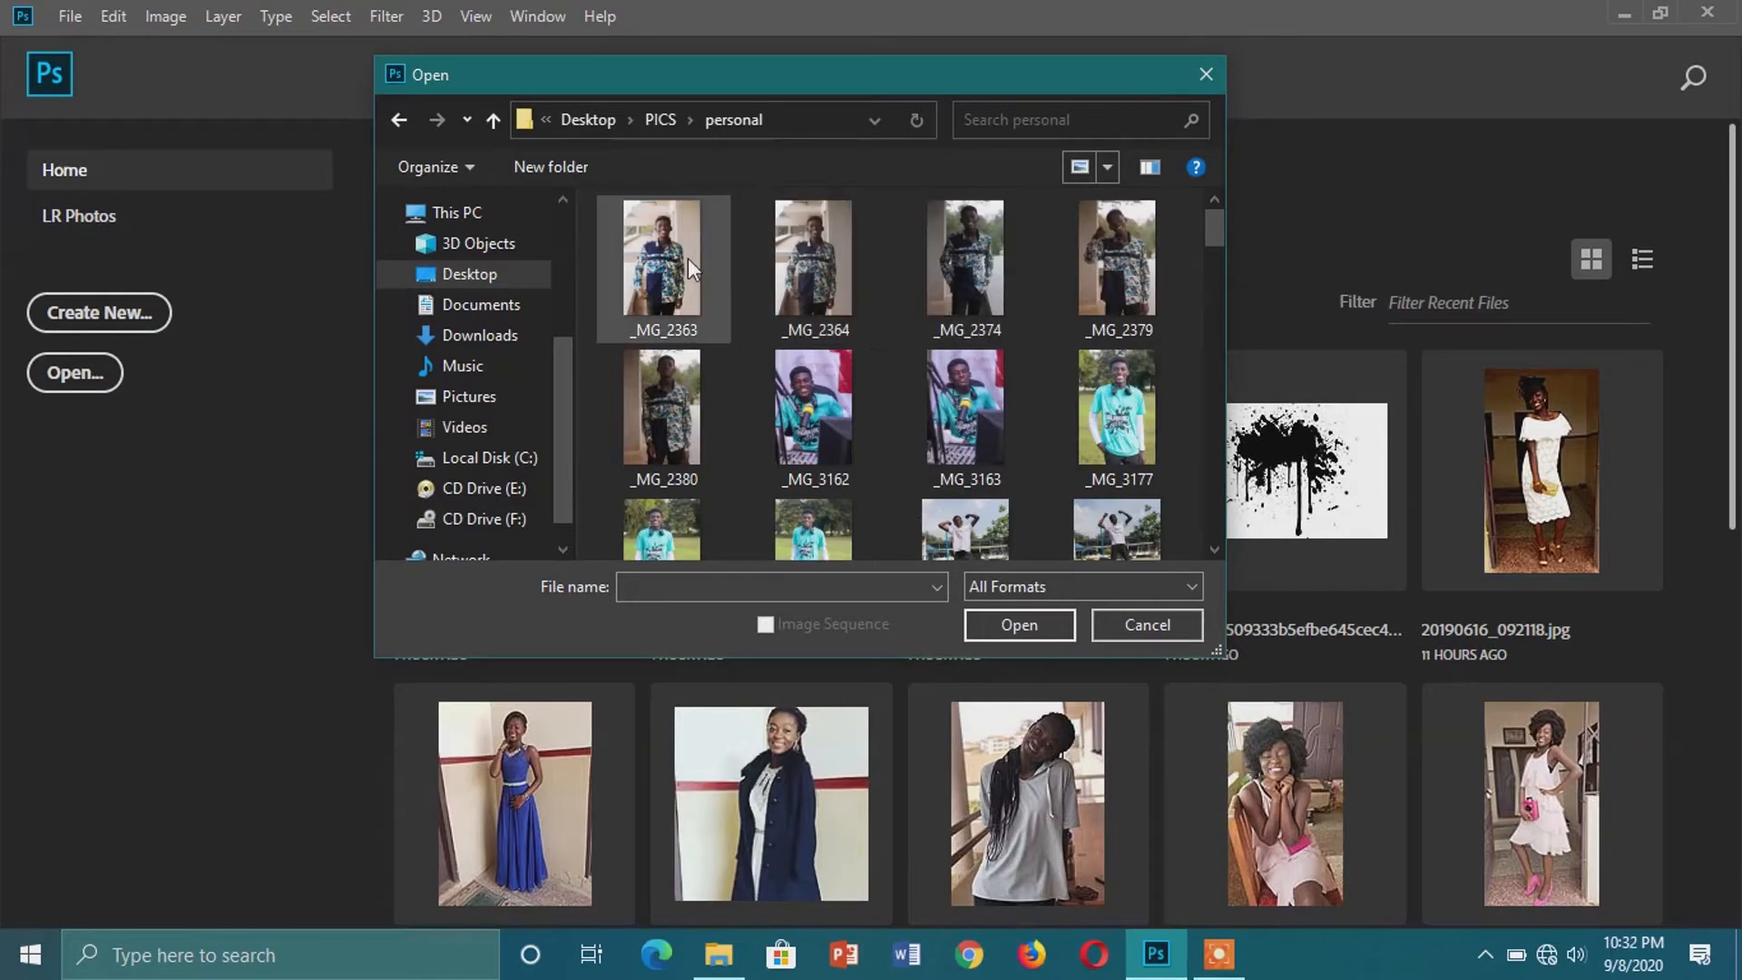
{"action": "double_click", "coordinate": [669, 265]}
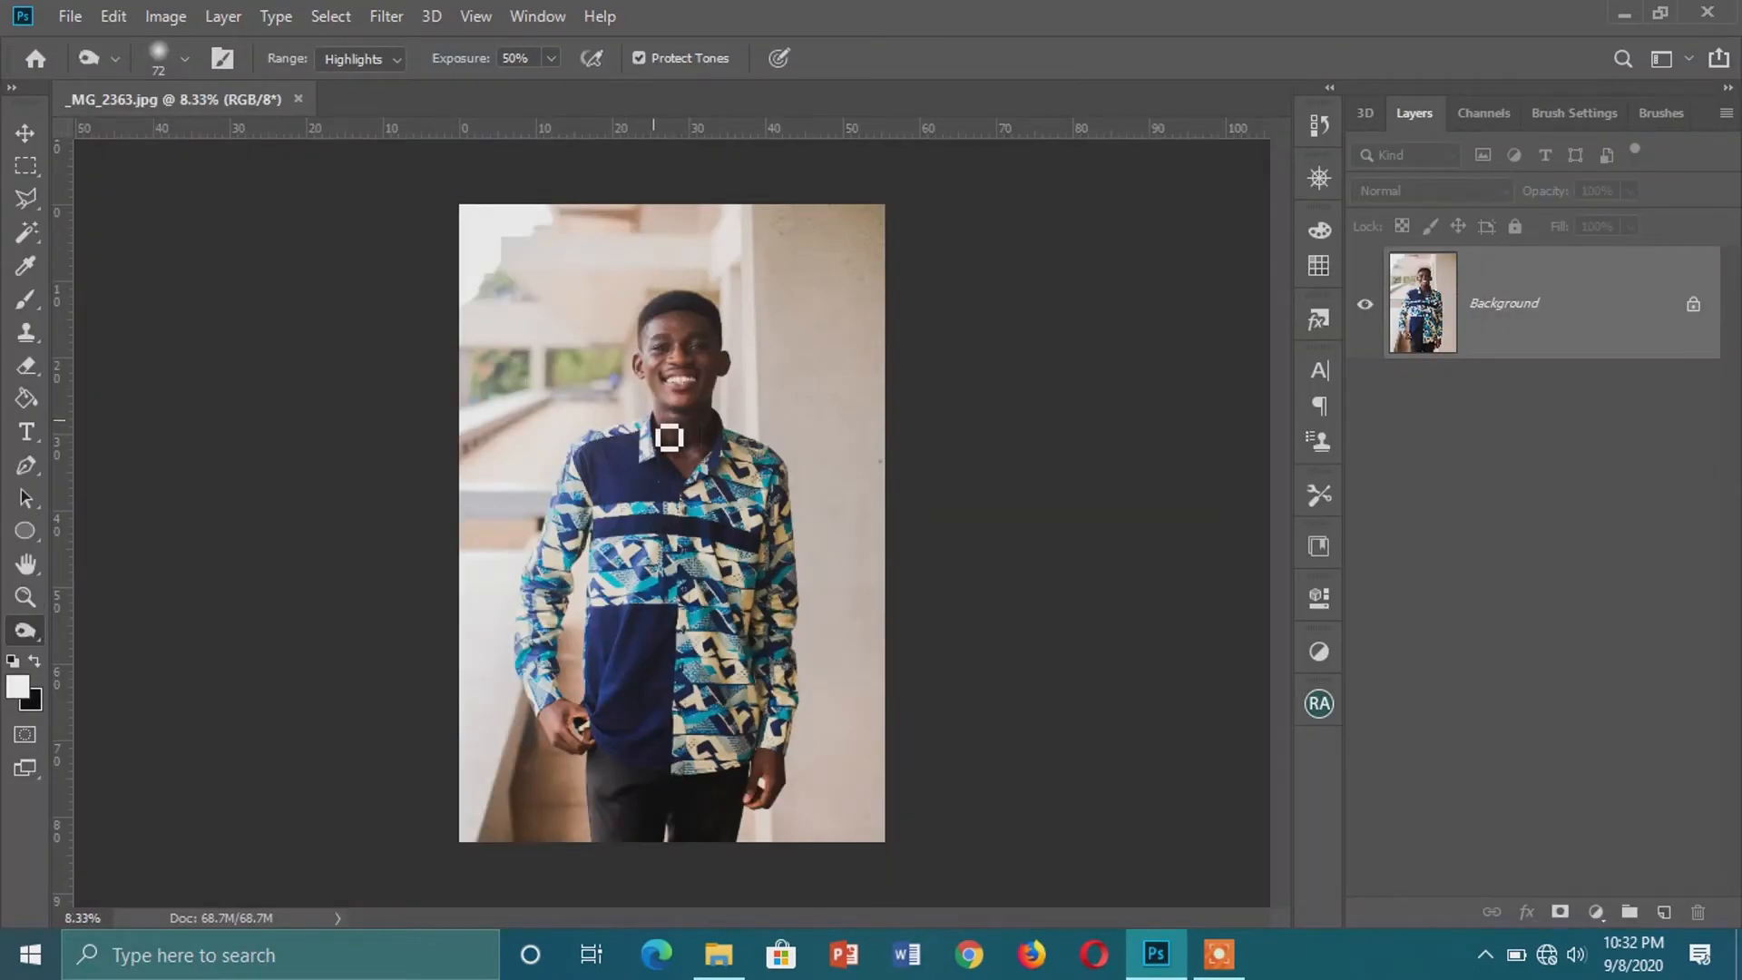
Step: Activate the Blur tool for working on the man's face
{"action": "key", "text": "v"}
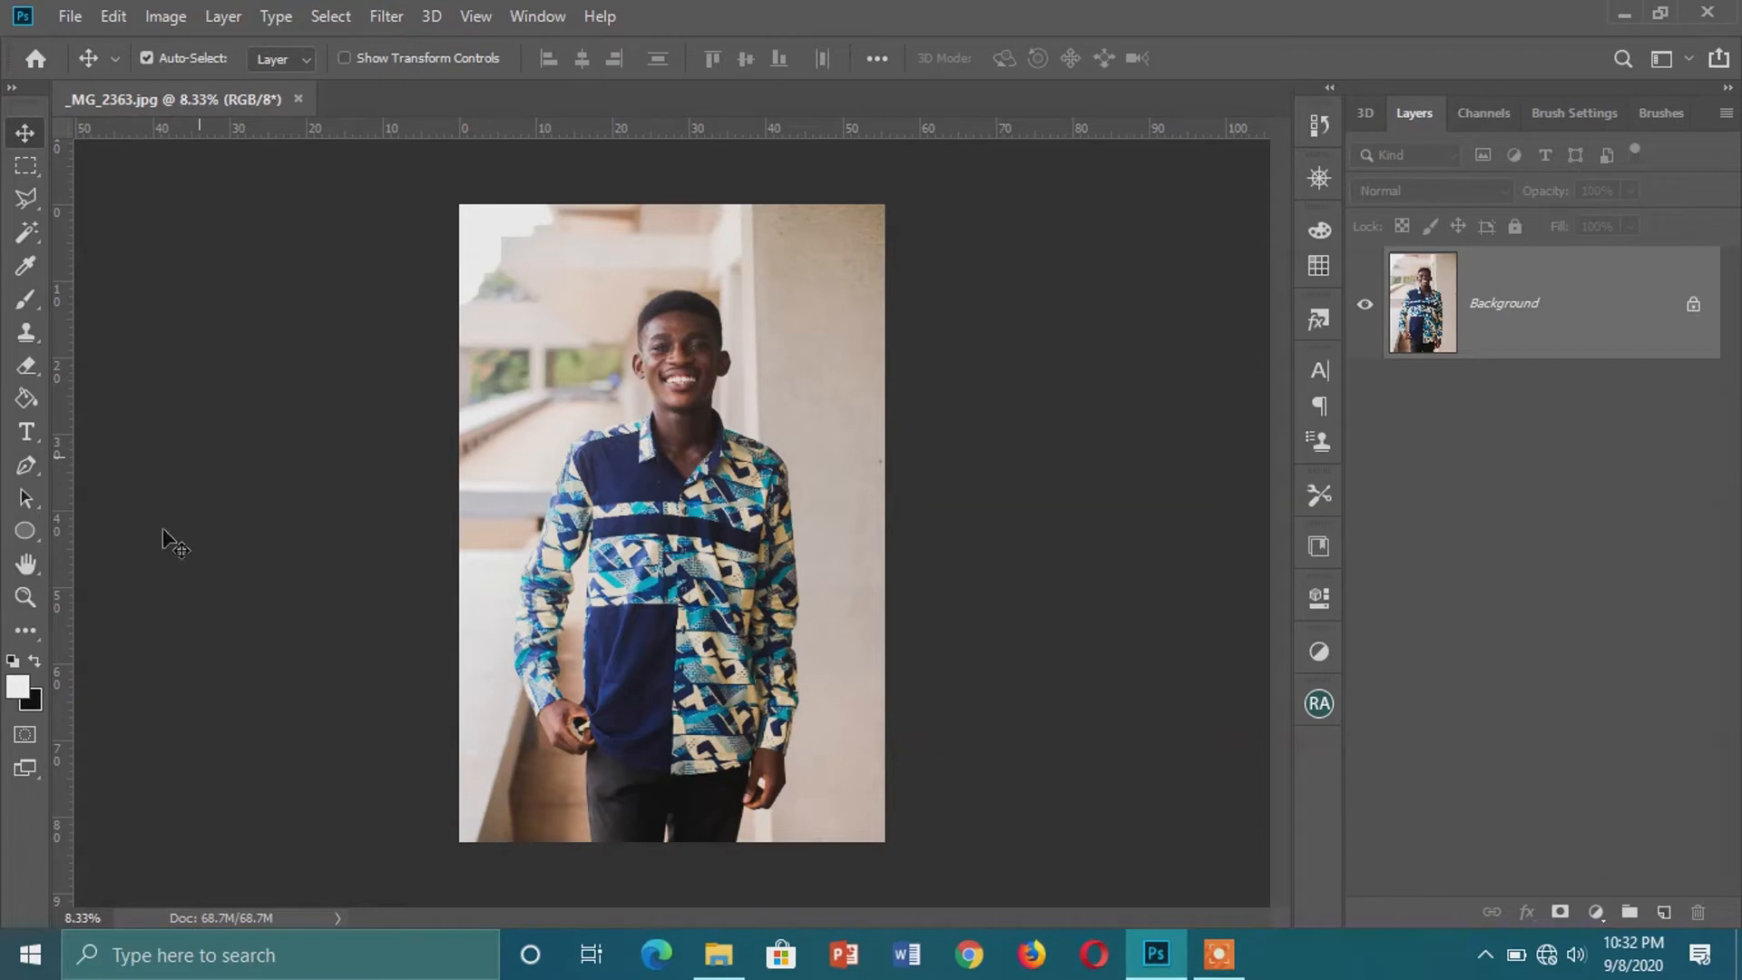
{"action": "left_click", "coordinate": [25, 635]}
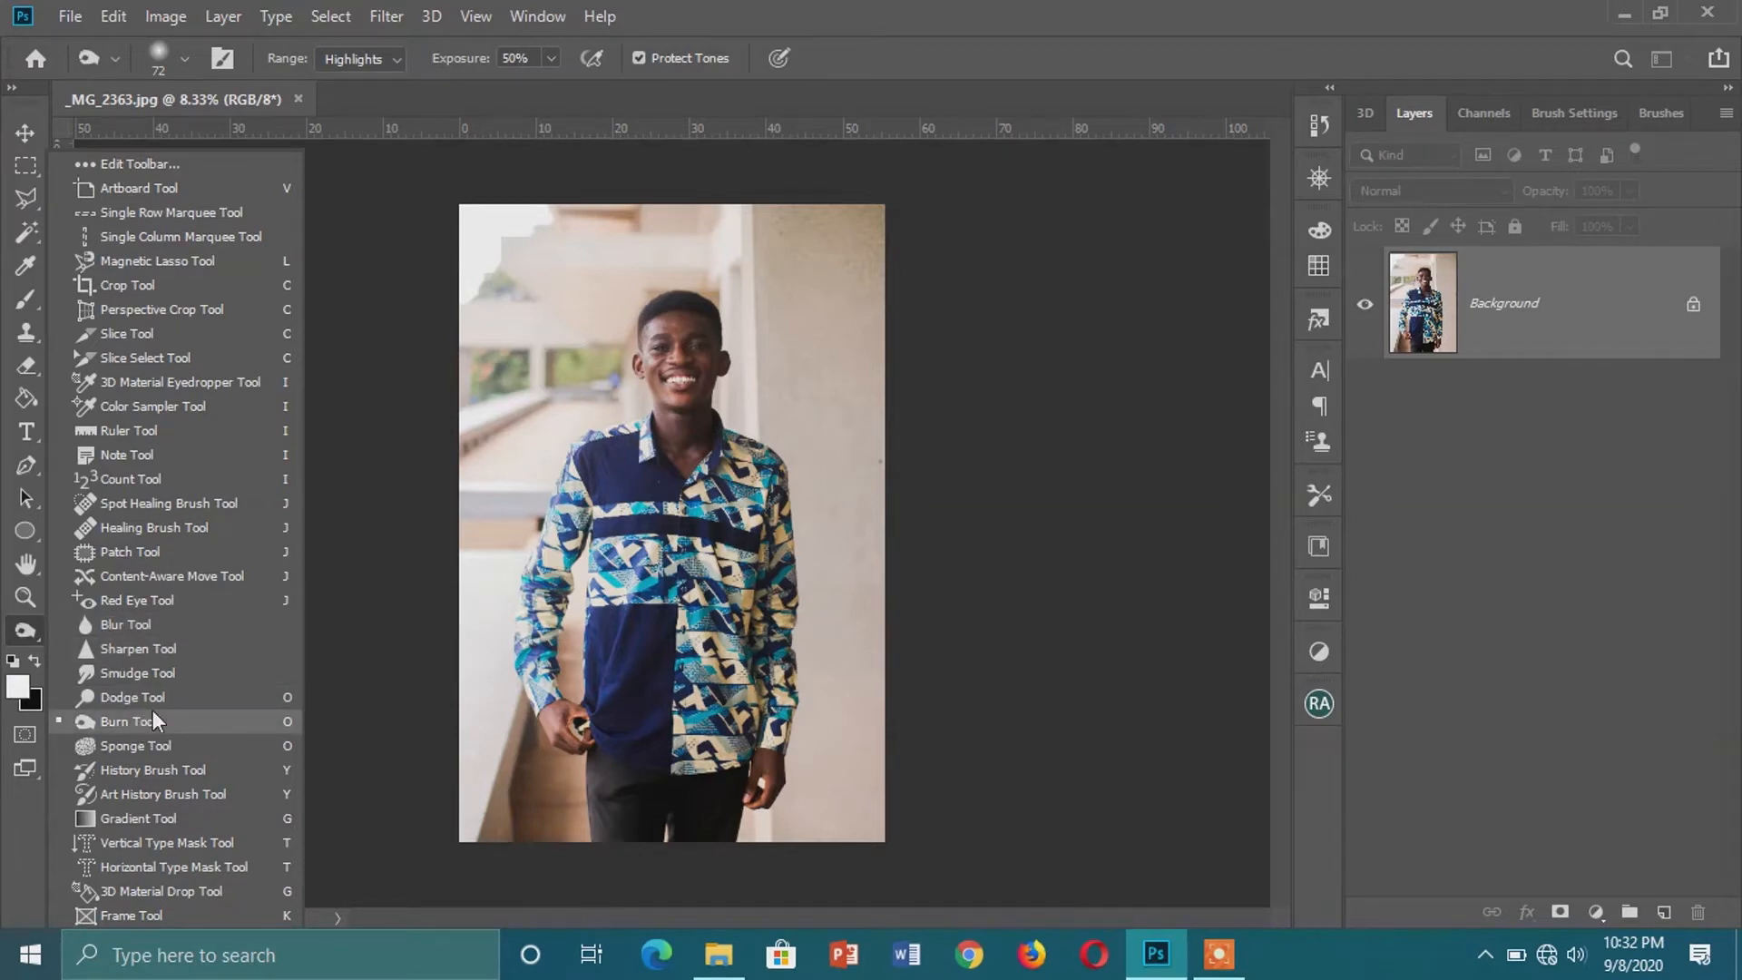
{"action": "left_click", "coordinate": [138, 630]}
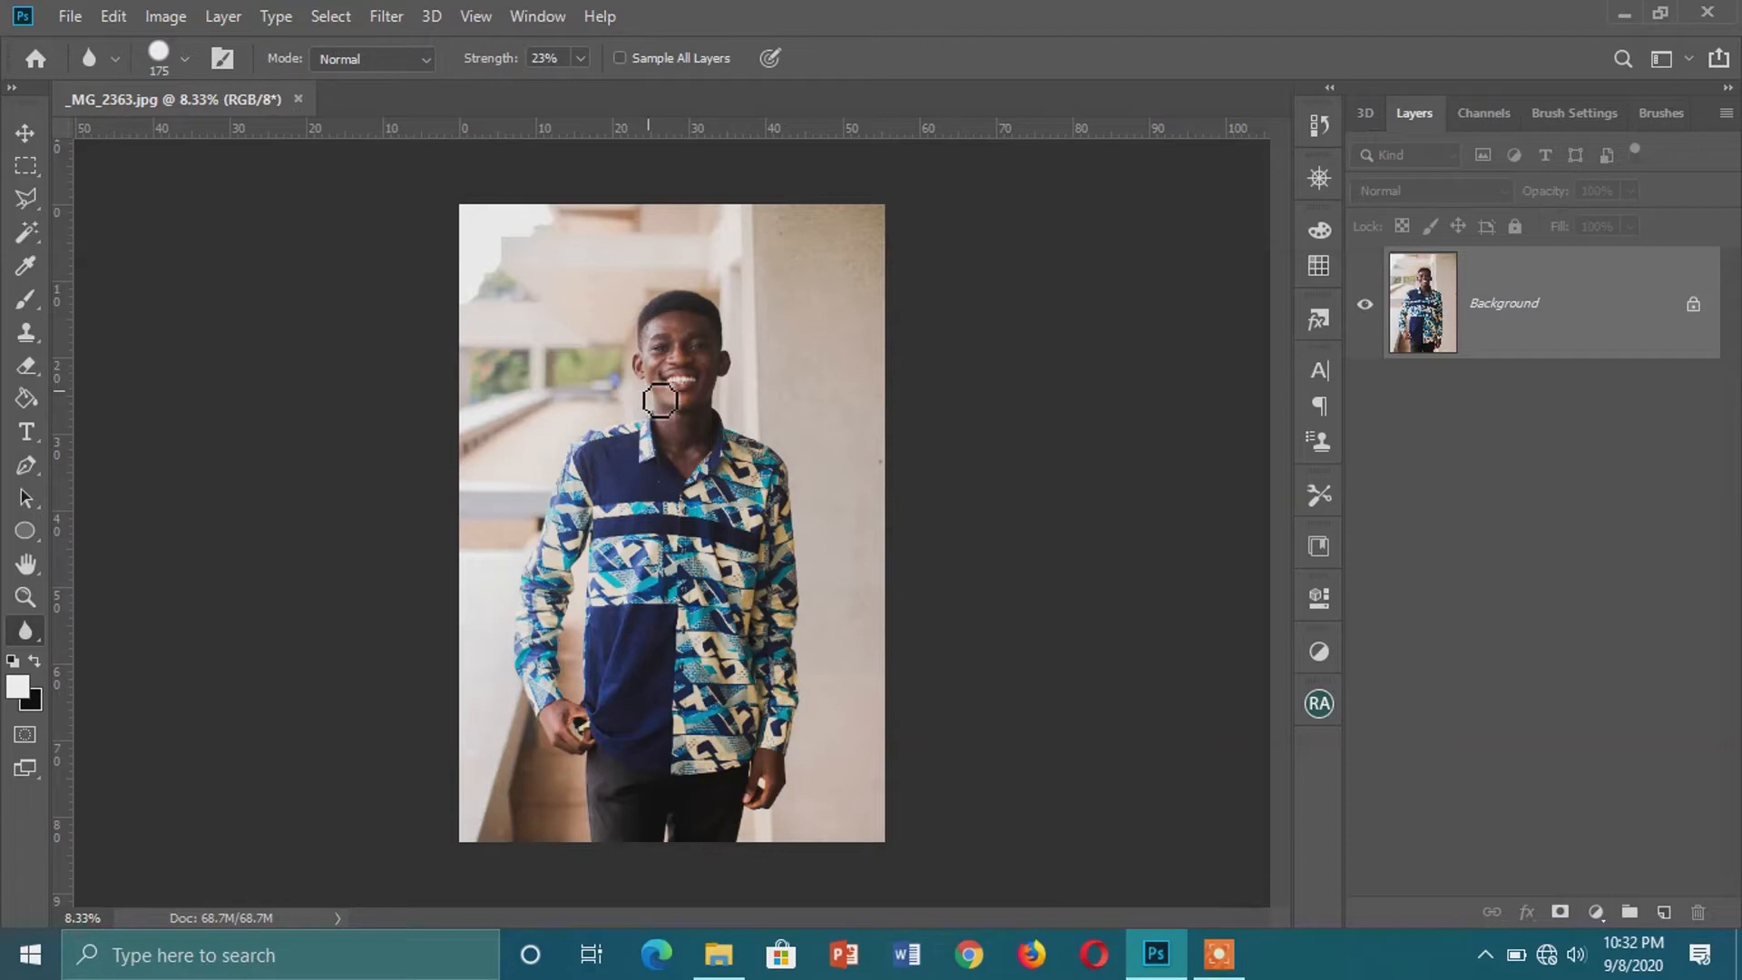
{"action": "key", "text": "alt"}
{"action": "scroll", "coordinate": [700, 369], "scroll_direction": "up", "scroll_amount": 5}
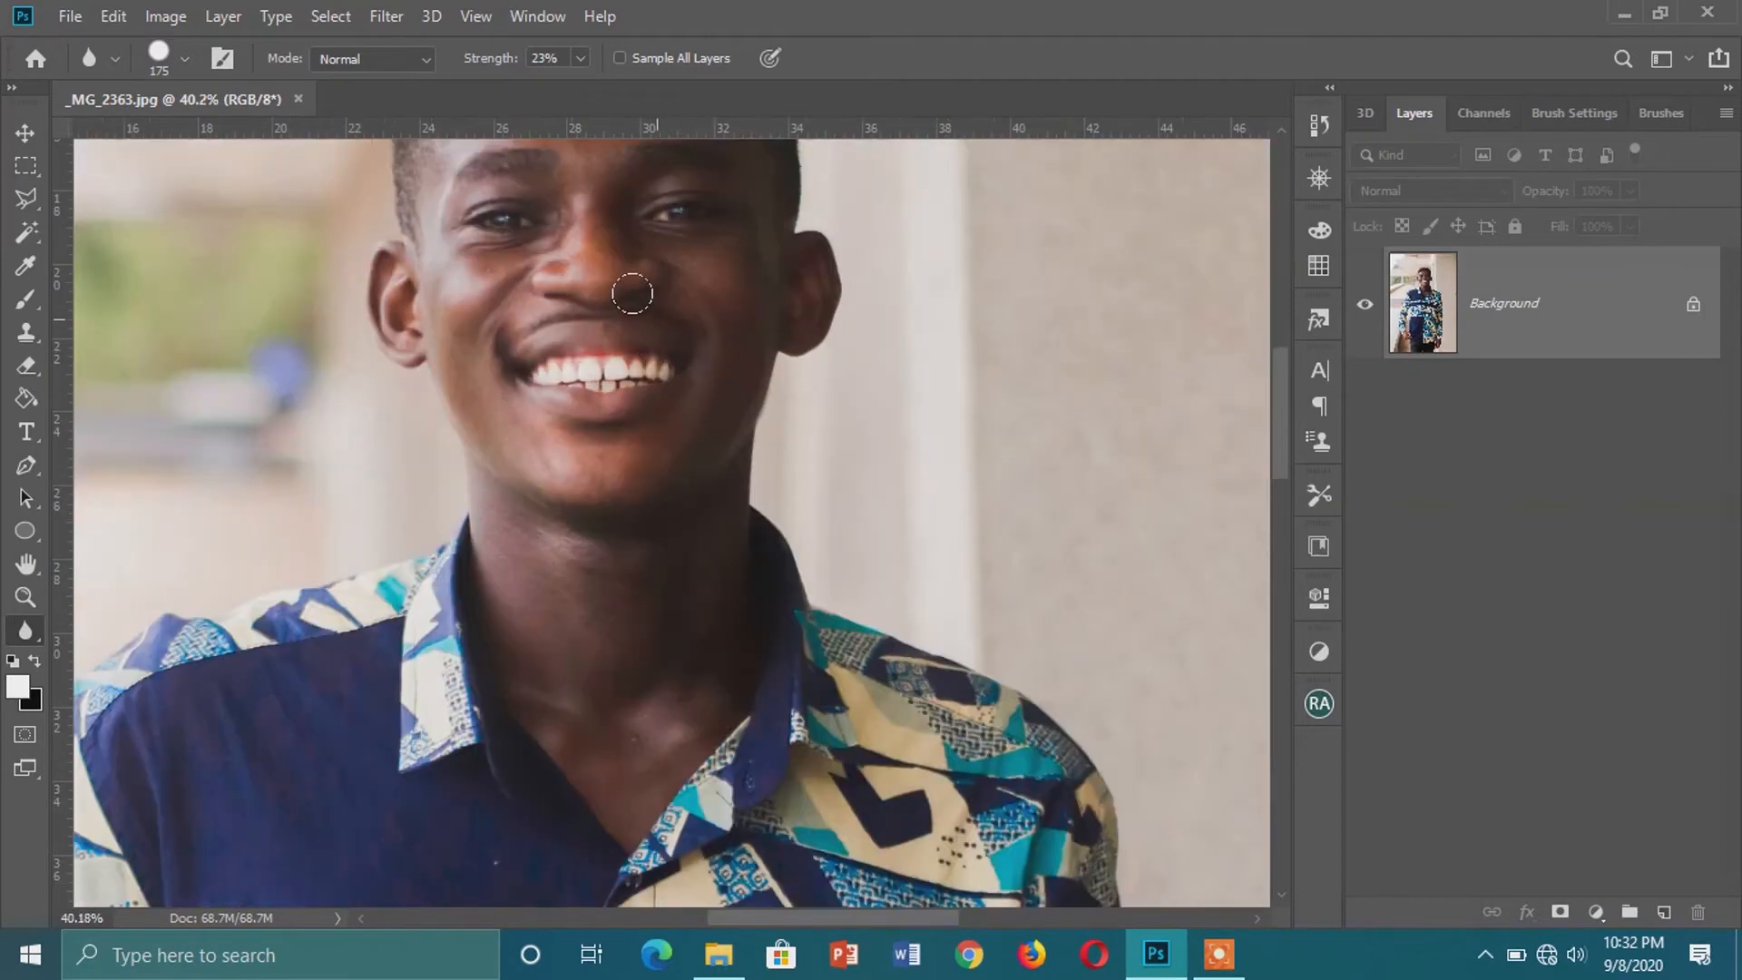
{"action": "scroll", "coordinate": [629, 291], "scroll_direction": "up", "scroll_amount": 2}
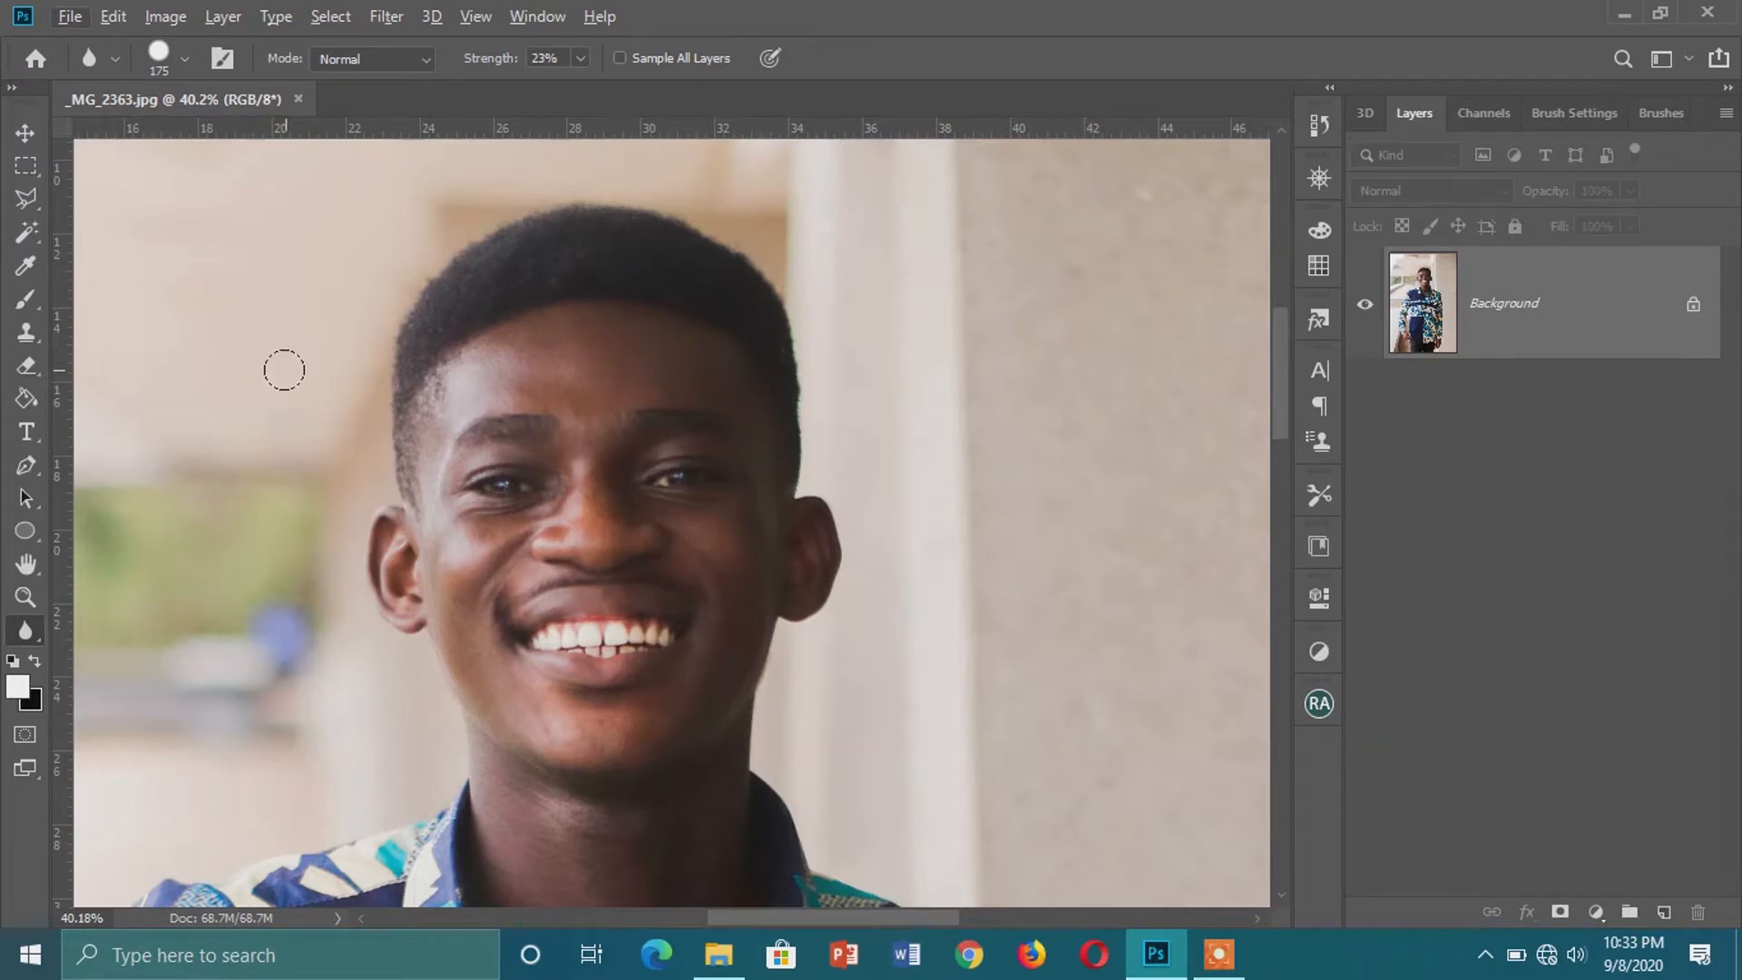
Step: Undo a trial blur stroke over the man's right eye and duplicate the Background layer
{"action": "mouse_move", "coordinate": [477, 463]}
{"action": "left_mouse_down"}
{"action": "mouse_move", "coordinate": [499, 487]}
{"action": "mouse_move", "coordinate": [472, 460]}
{"action": "mouse_move", "coordinate": [485, 435]}
{"action": "mouse_move", "coordinate": [482, 507]}
{"action": "left_mouse_up"}
{"action": "key", "text": "ctrl+z"}
{"action": "key", "text": "ctrl+j"}
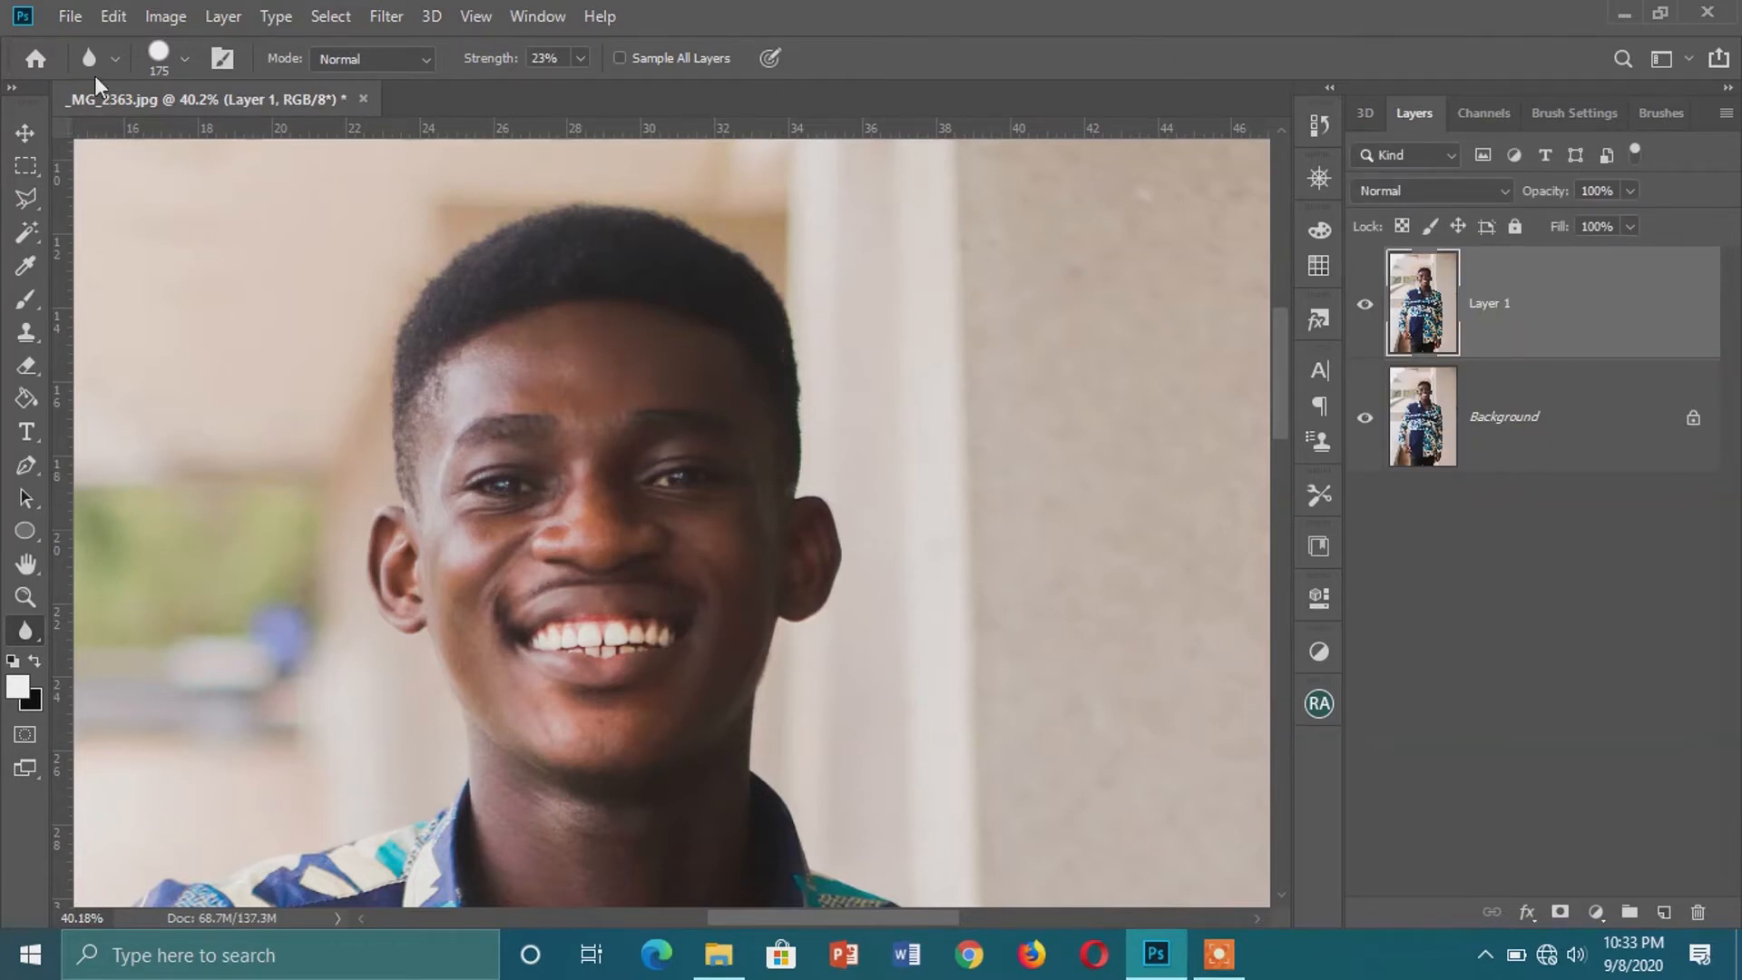
Step: Blur the man's right eye and eyebrow on Layer 1 using a Hard Round Pressure brush
{"action": "left_click", "coordinate": [185, 60]}
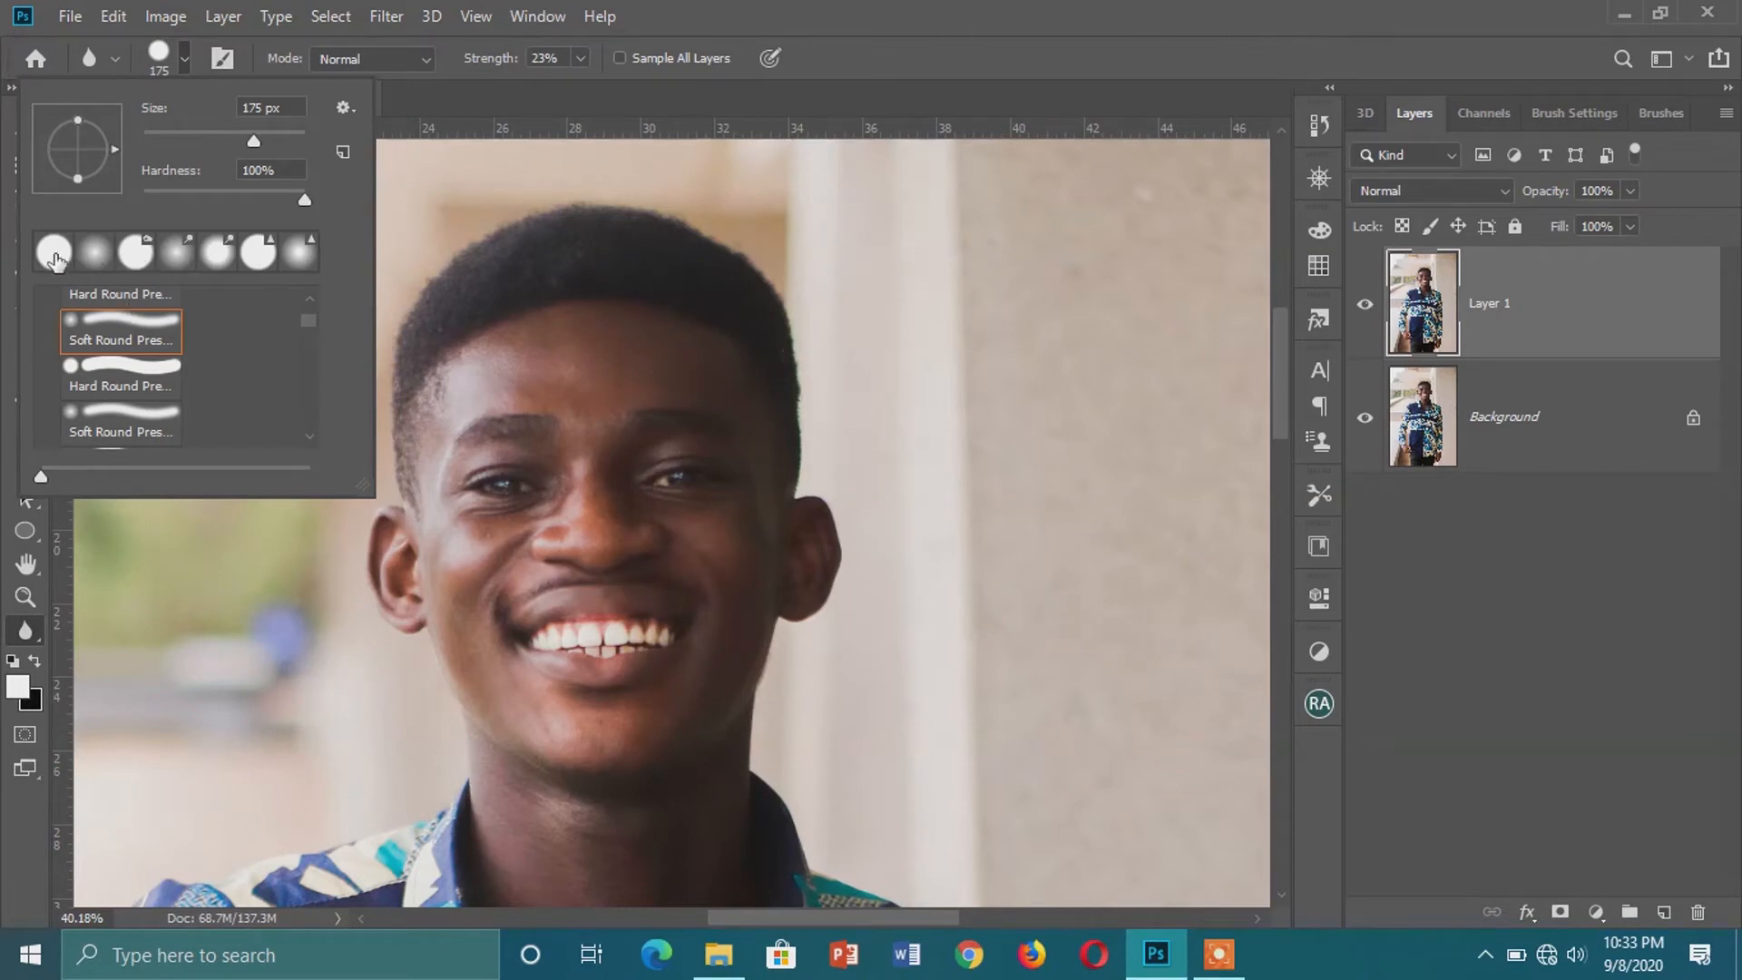
{"action": "left_click", "coordinate": [100, 377]}
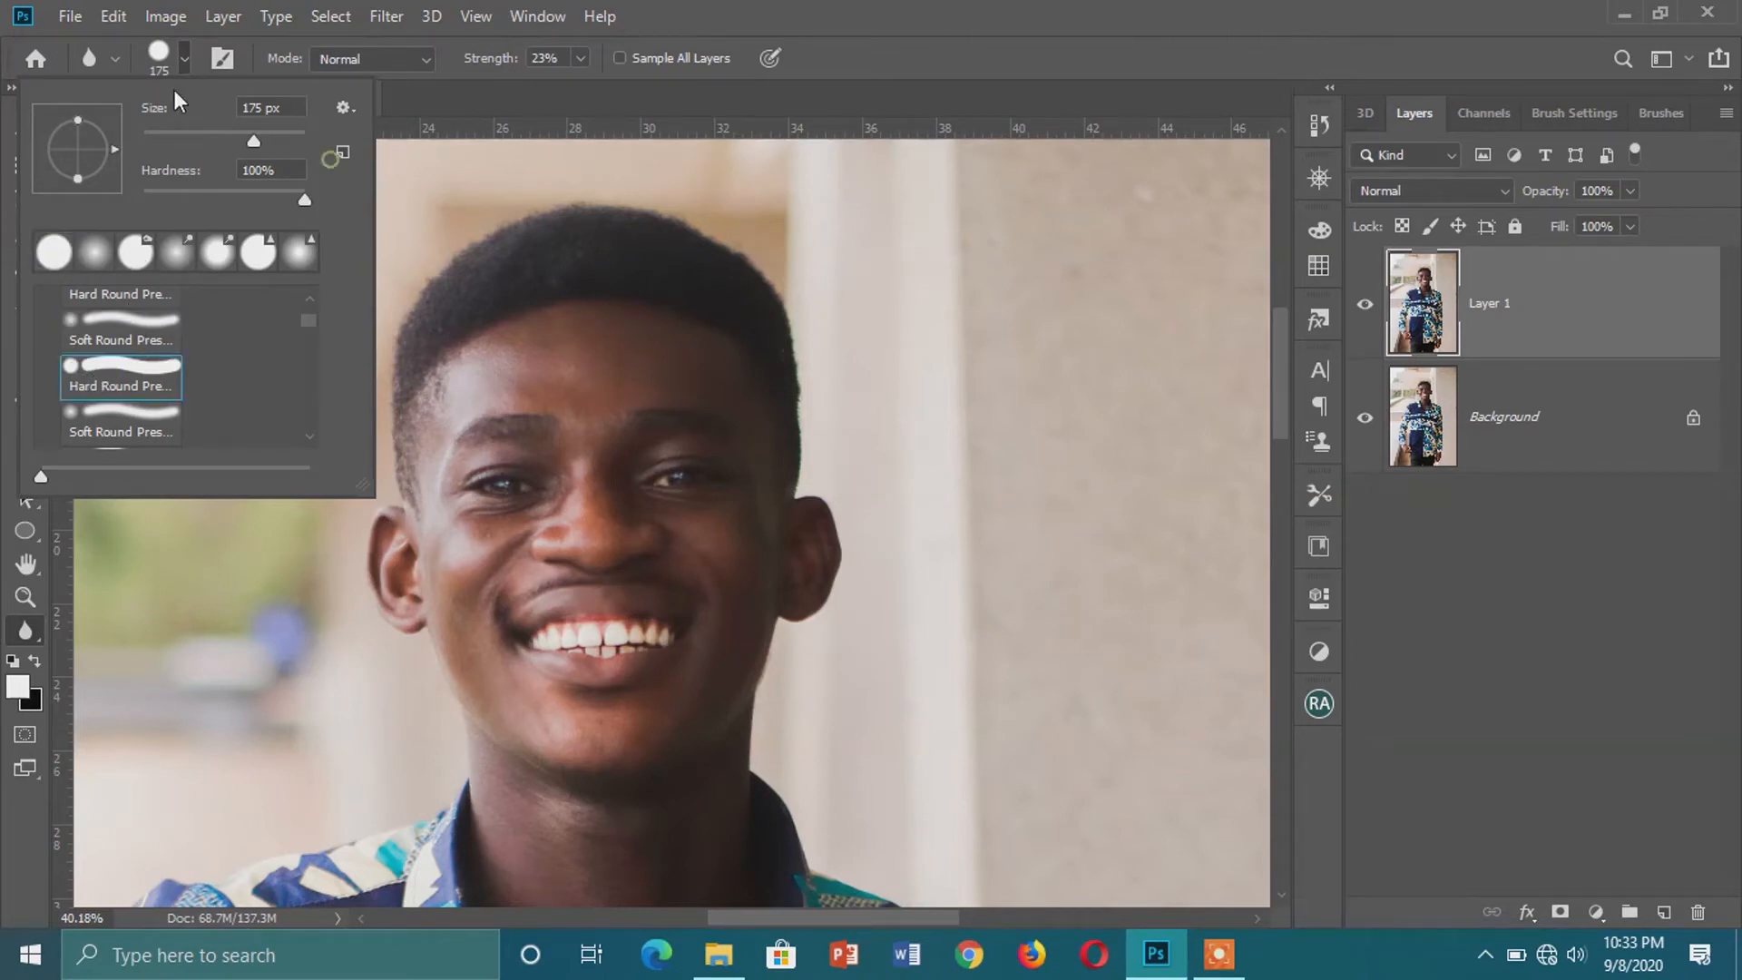
{"action": "left_click", "coordinate": [156, 55]}
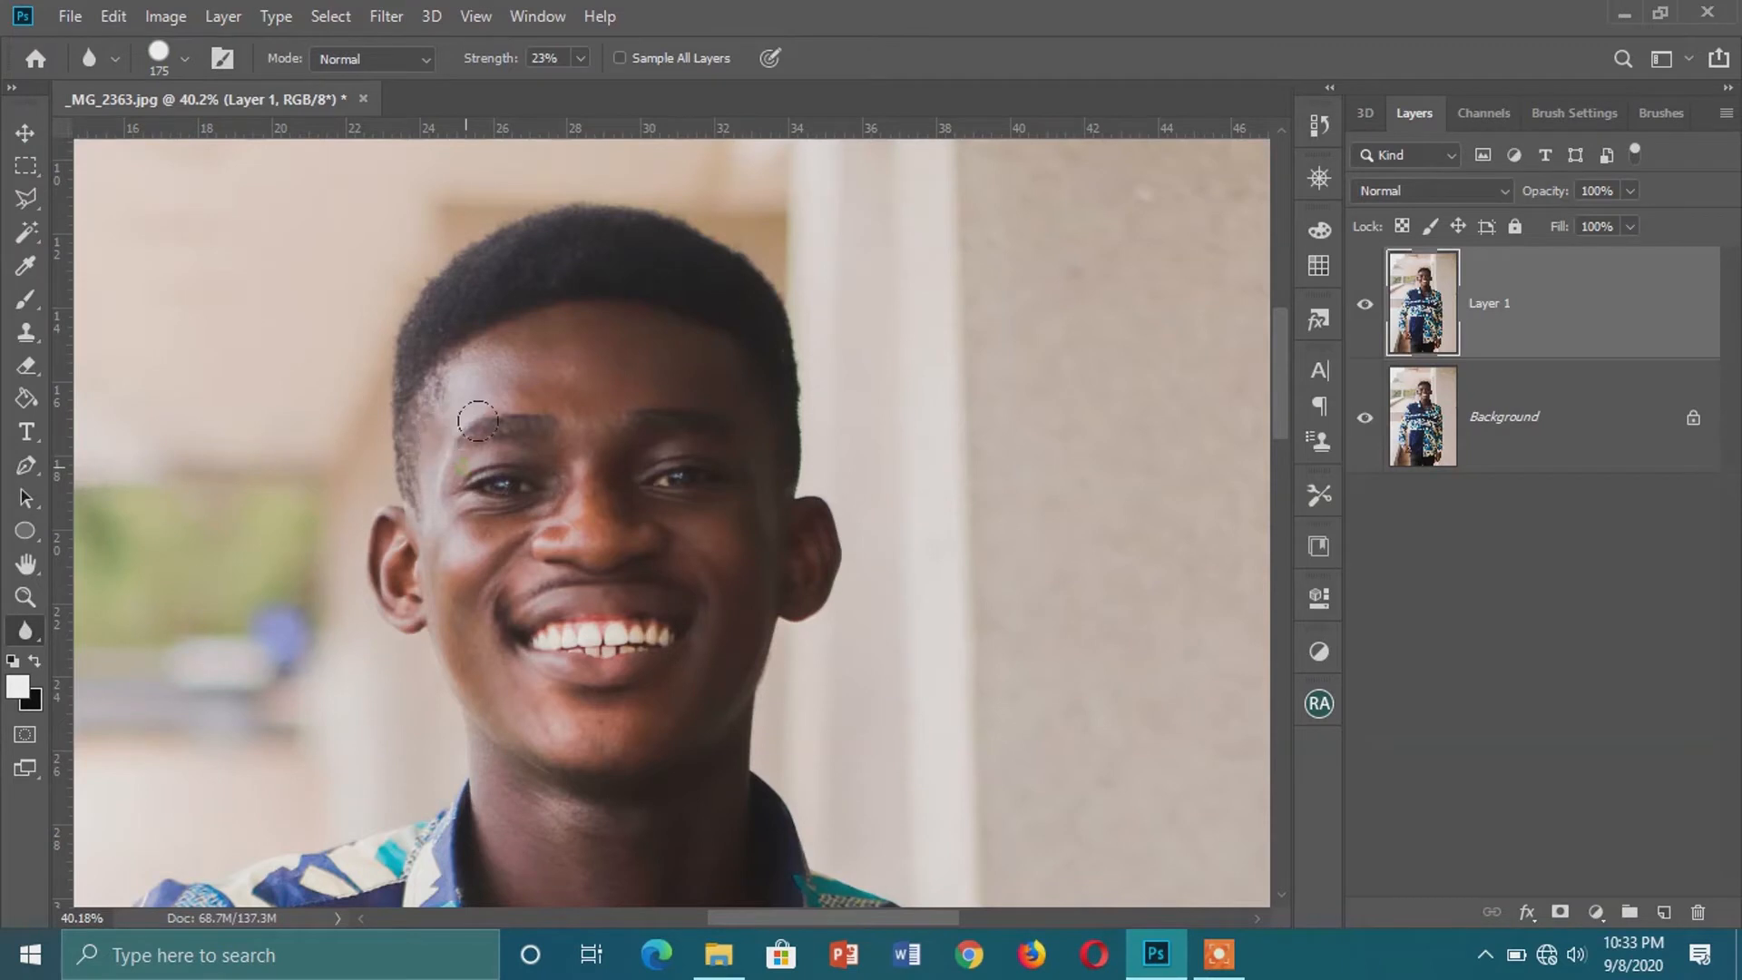
{"action": "left_click", "coordinate": [517, 450]}
{"action": "left_click", "coordinate": [568, 405]}
{"action": "left_click", "coordinate": [535, 410]}
{"action": "mouse_move", "coordinate": [544, 375]}
{"action": "left_mouse_down"}
{"action": "mouse_move", "coordinate": [531, 551]}
{"action": "mouse_move", "coordinate": [520, 504]}
{"action": "mouse_move", "coordinate": [562, 495]}
{"action": "mouse_move", "coordinate": [467, 543]}
{"action": "mouse_move", "coordinate": [593, 495]}
{"action": "mouse_move", "coordinate": [547, 517]}
{"action": "mouse_move", "coordinate": [590, 446]}
{"action": "mouse_move", "coordinate": [531, 498]}
{"action": "mouse_move", "coordinate": [551, 517]}
{"action": "mouse_move", "coordinate": [503, 528]}
{"action": "mouse_move", "coordinate": [527, 530]}
{"action": "mouse_move", "coordinate": [495, 488]}
{"action": "left_mouse_up"}
{"action": "scroll", "coordinate": [494, 488], "scroll_direction": "up", "scroll_amount": 2}
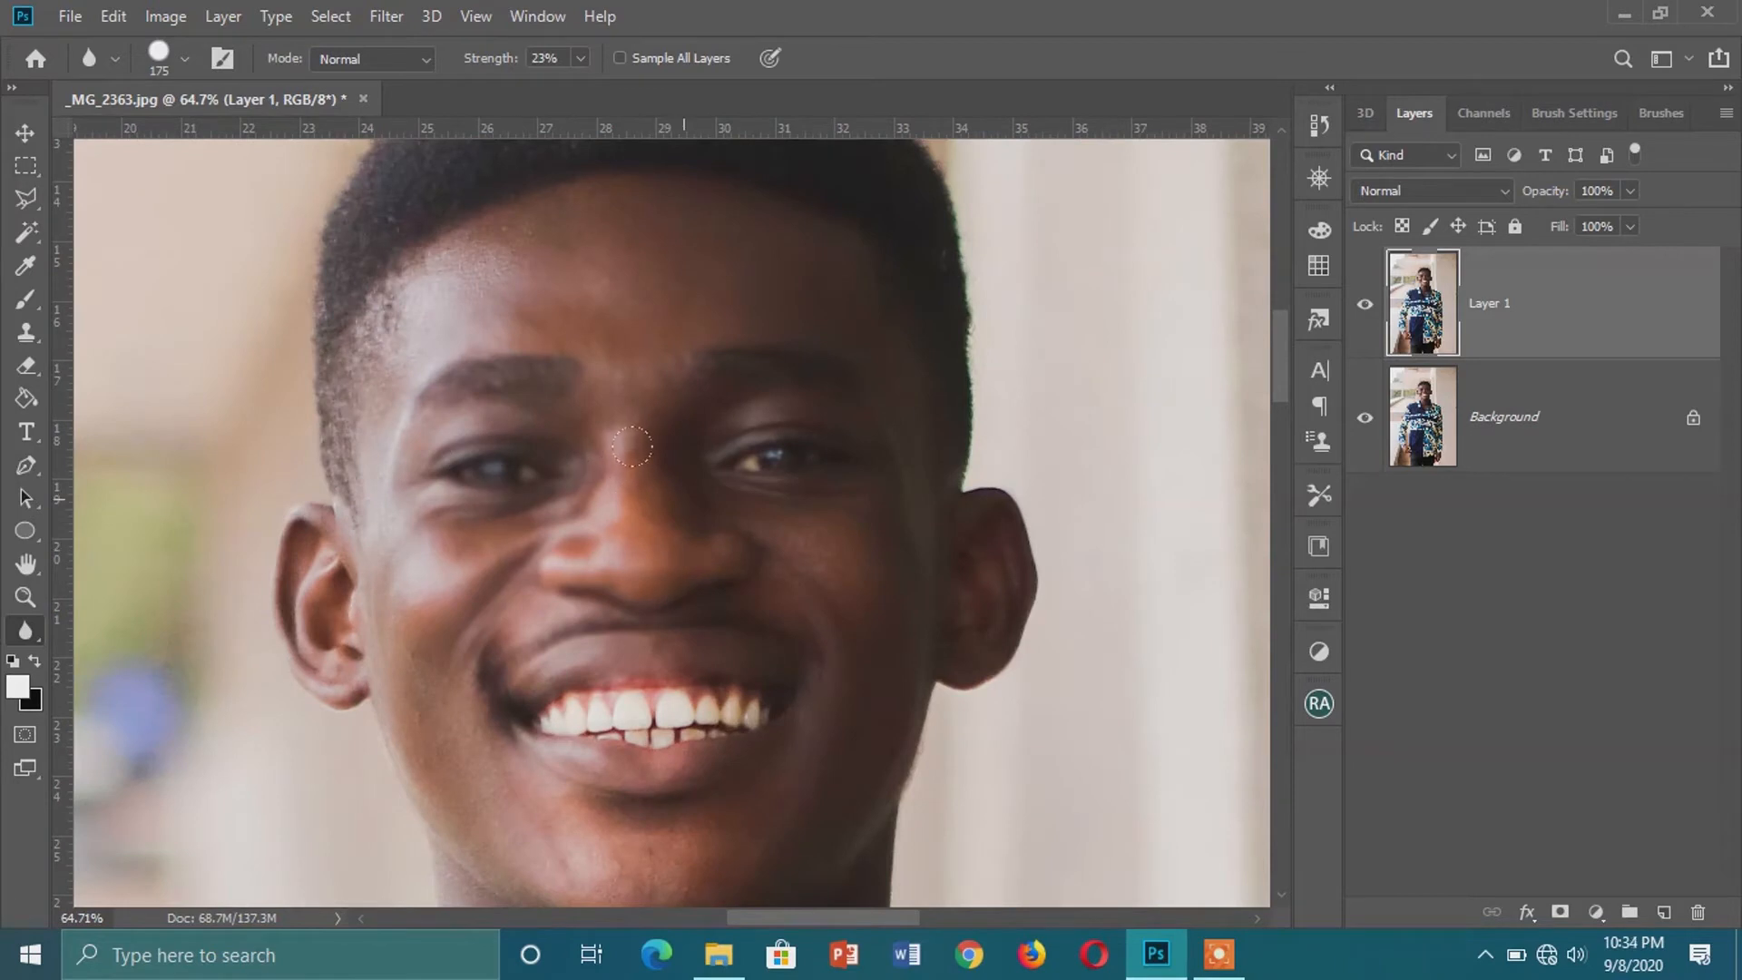
Step: Compare the blurred eye with the original, and replace Layer 1 with a fresh duplicate of the Background layer
{"action": "left_click", "coordinate": [1366, 309]}
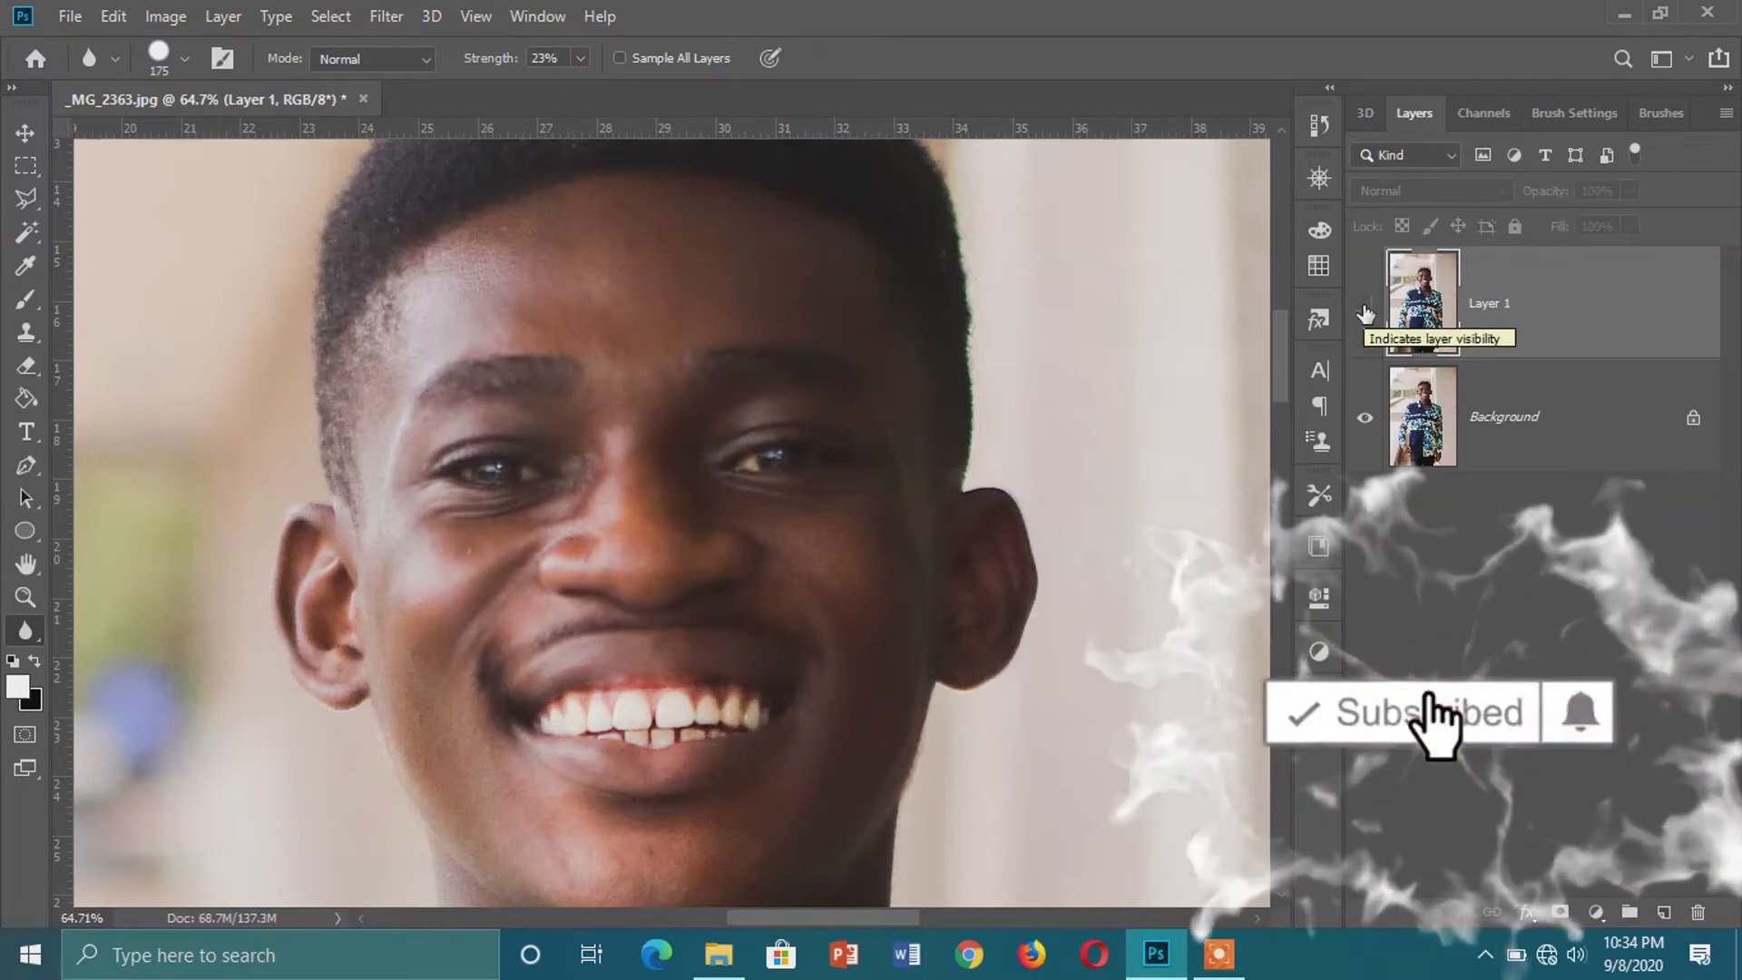
{"action": "left_click", "coordinate": [1365, 308]}
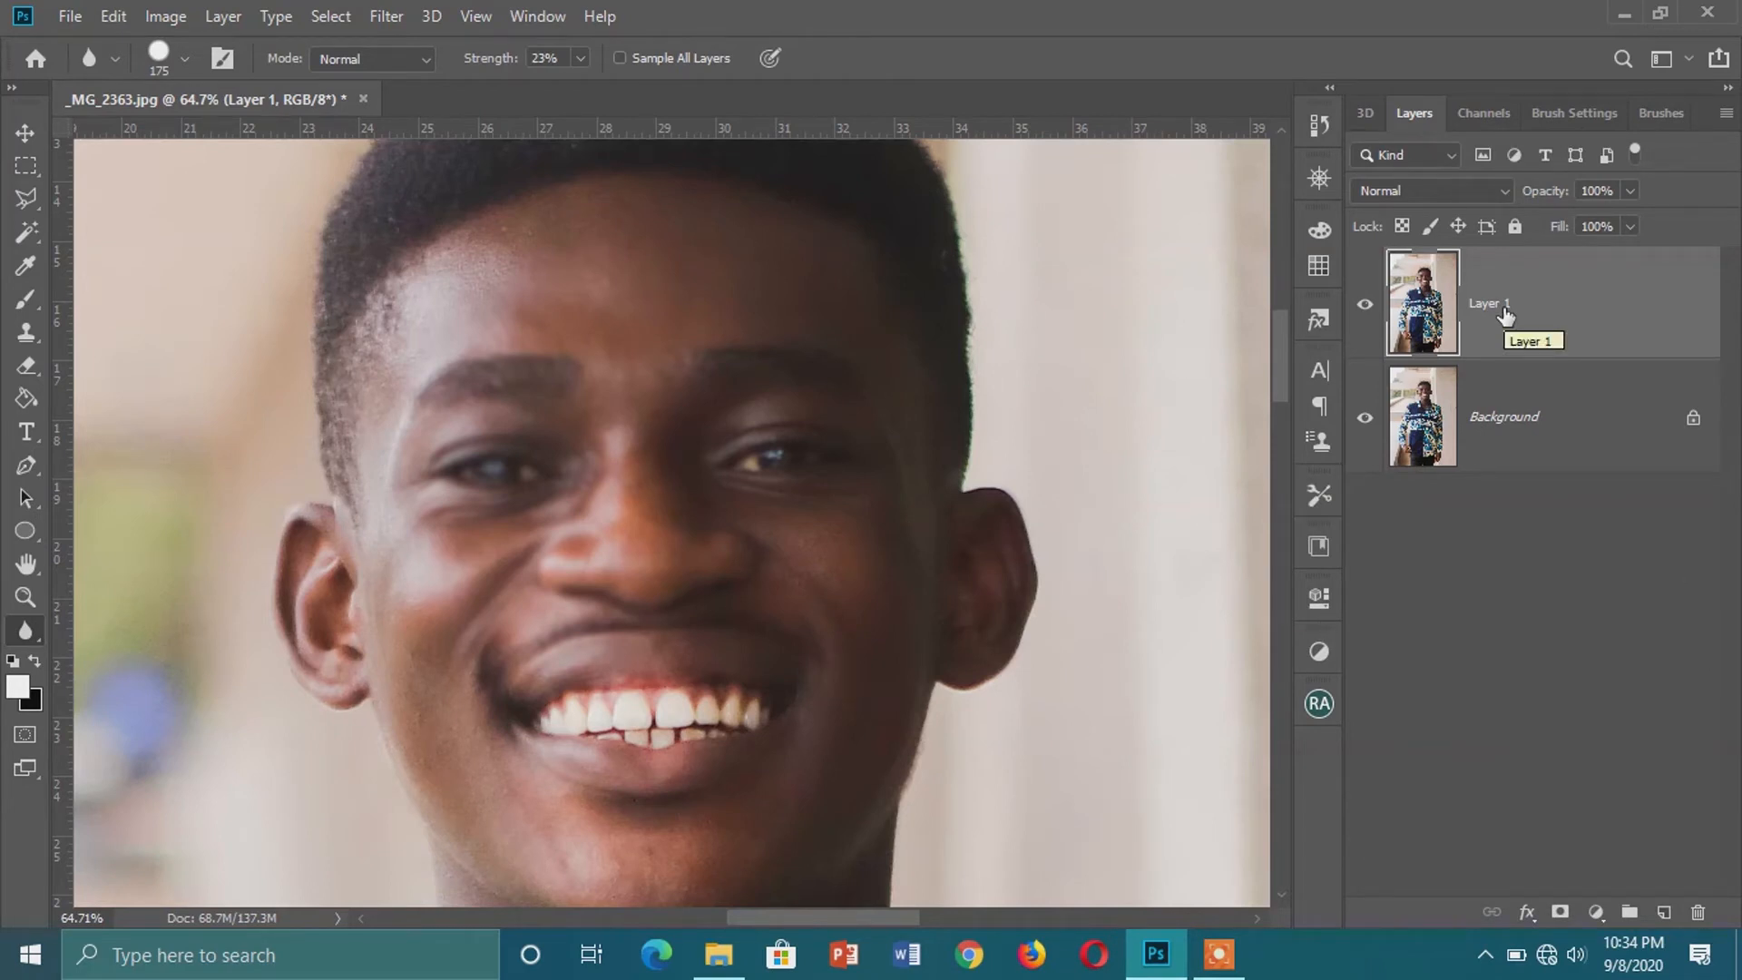
{"action": "key", "text": "ctrl+e"}
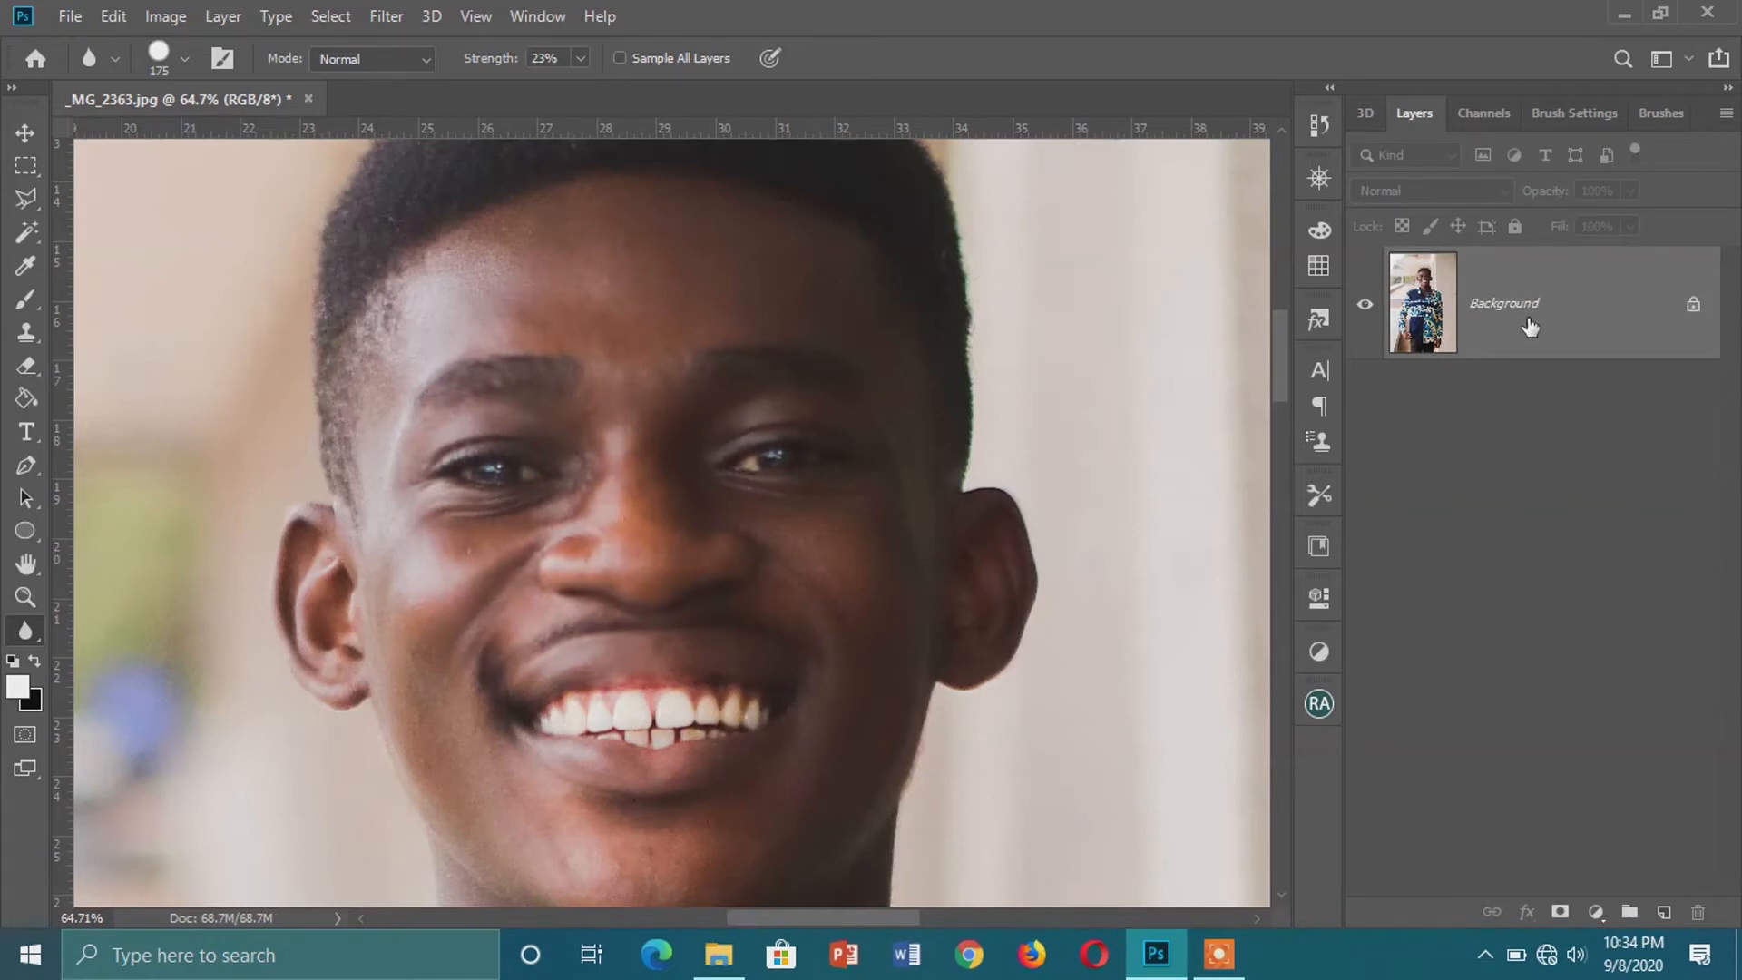
{"action": "key", "text": "ctrl+j"}
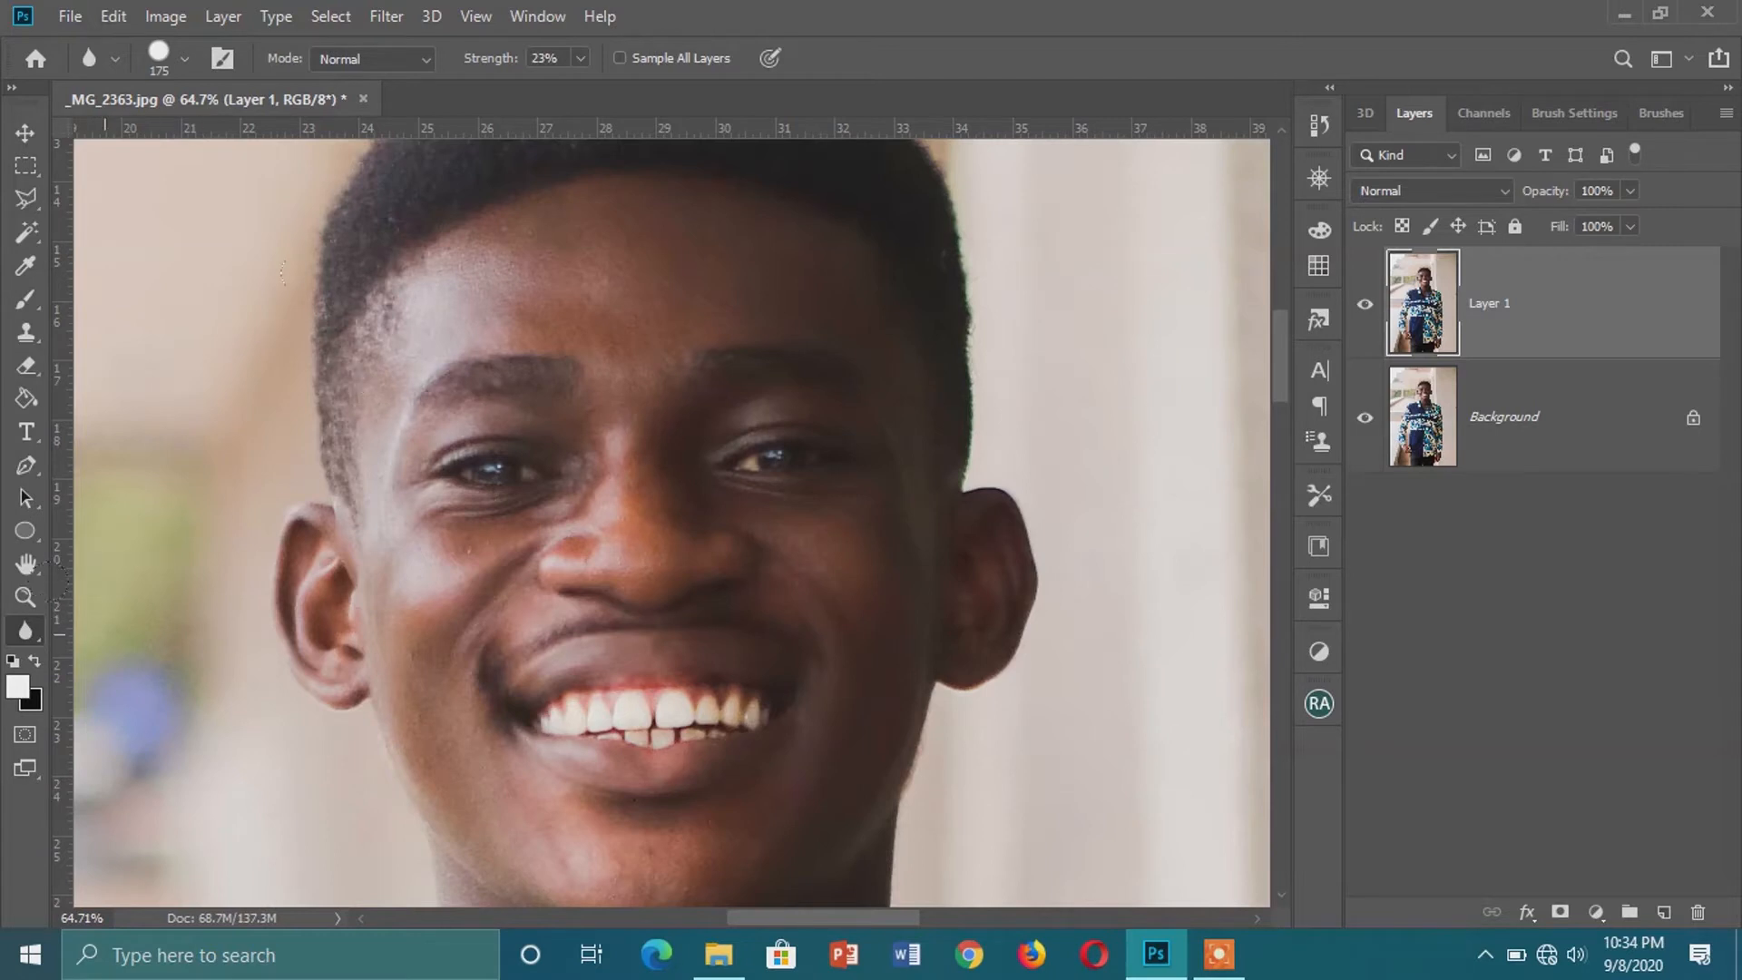
Step: Sharpen the man's right eye and the cheek below it on Layer 1, using the Sharpen tool with a Hard Round Pressure brush
{"action": "right_click", "coordinate": [22, 637]}
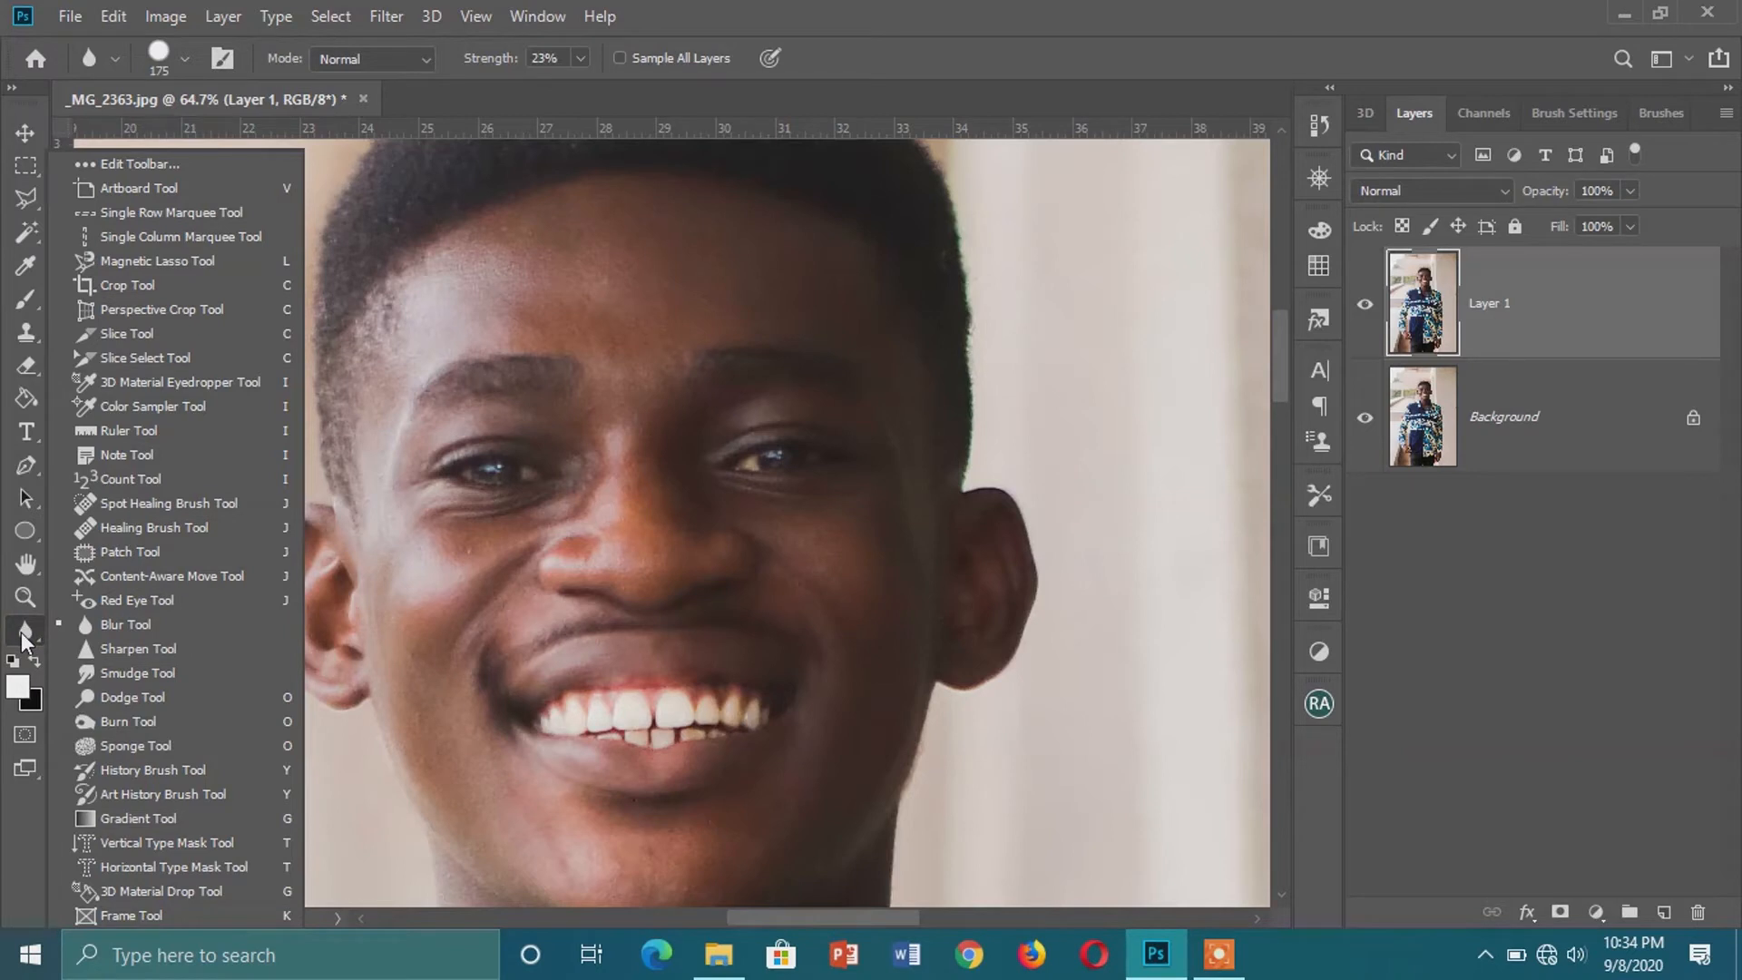
{"action": "left_click", "coordinate": [22, 639]}
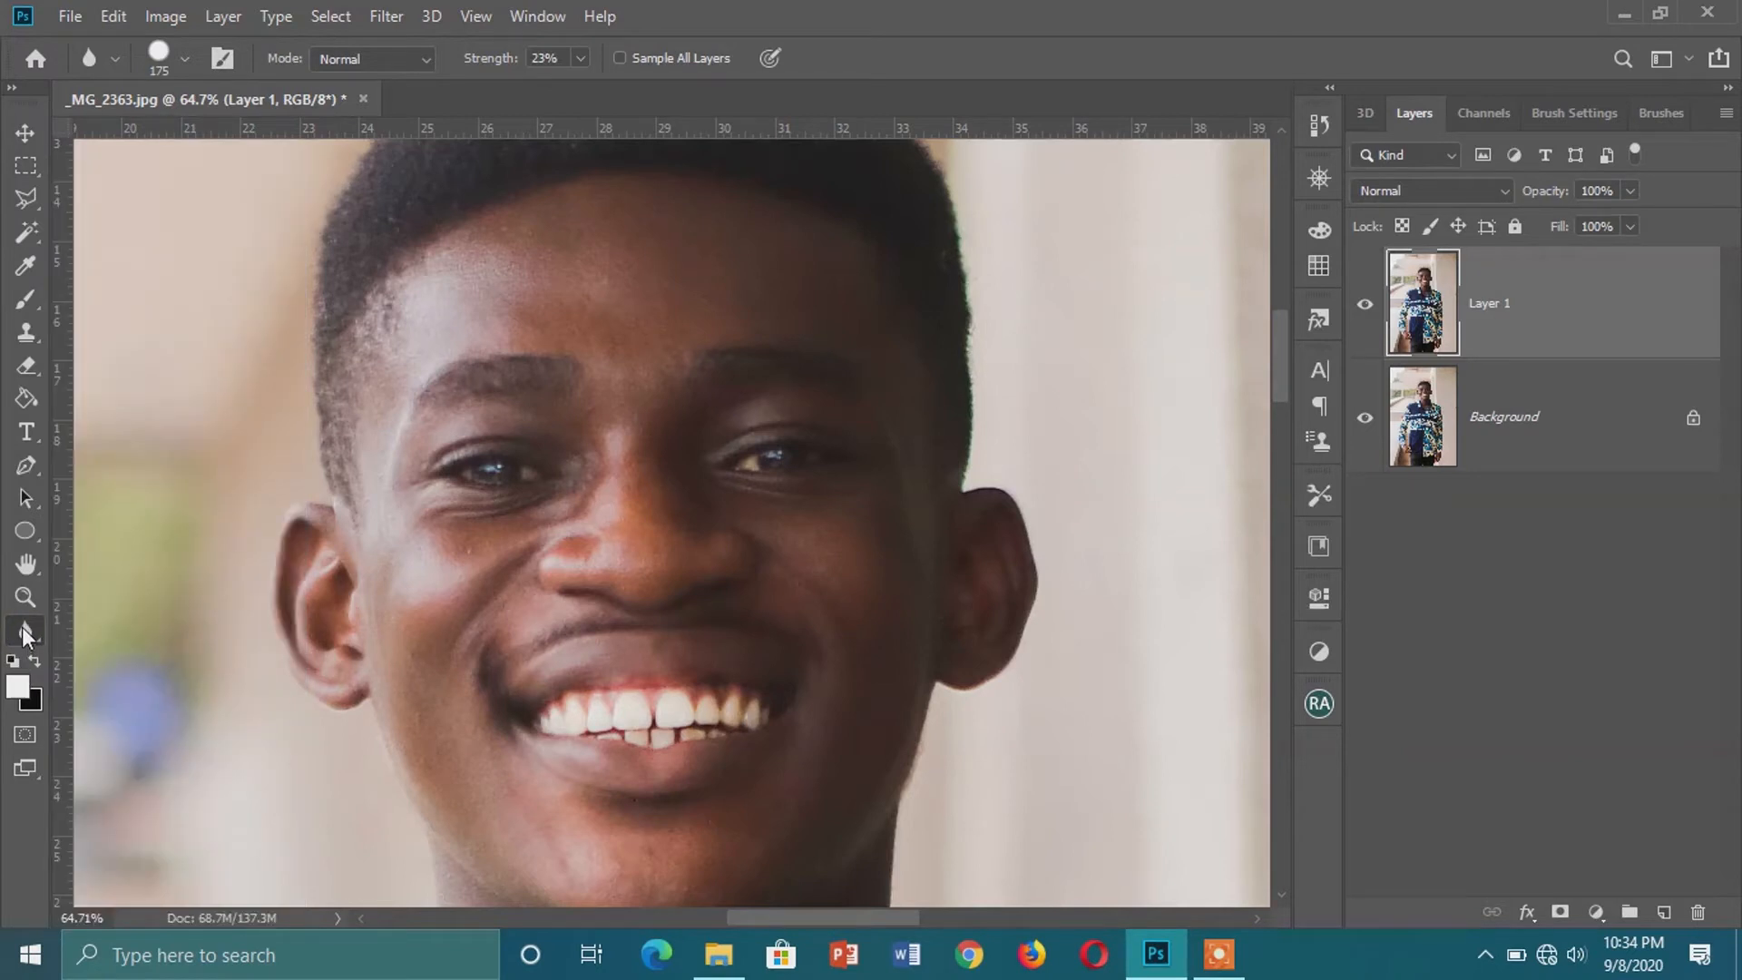
{"action": "right_click", "coordinate": [23, 629]}
{"action": "left_click", "coordinate": [127, 656]}
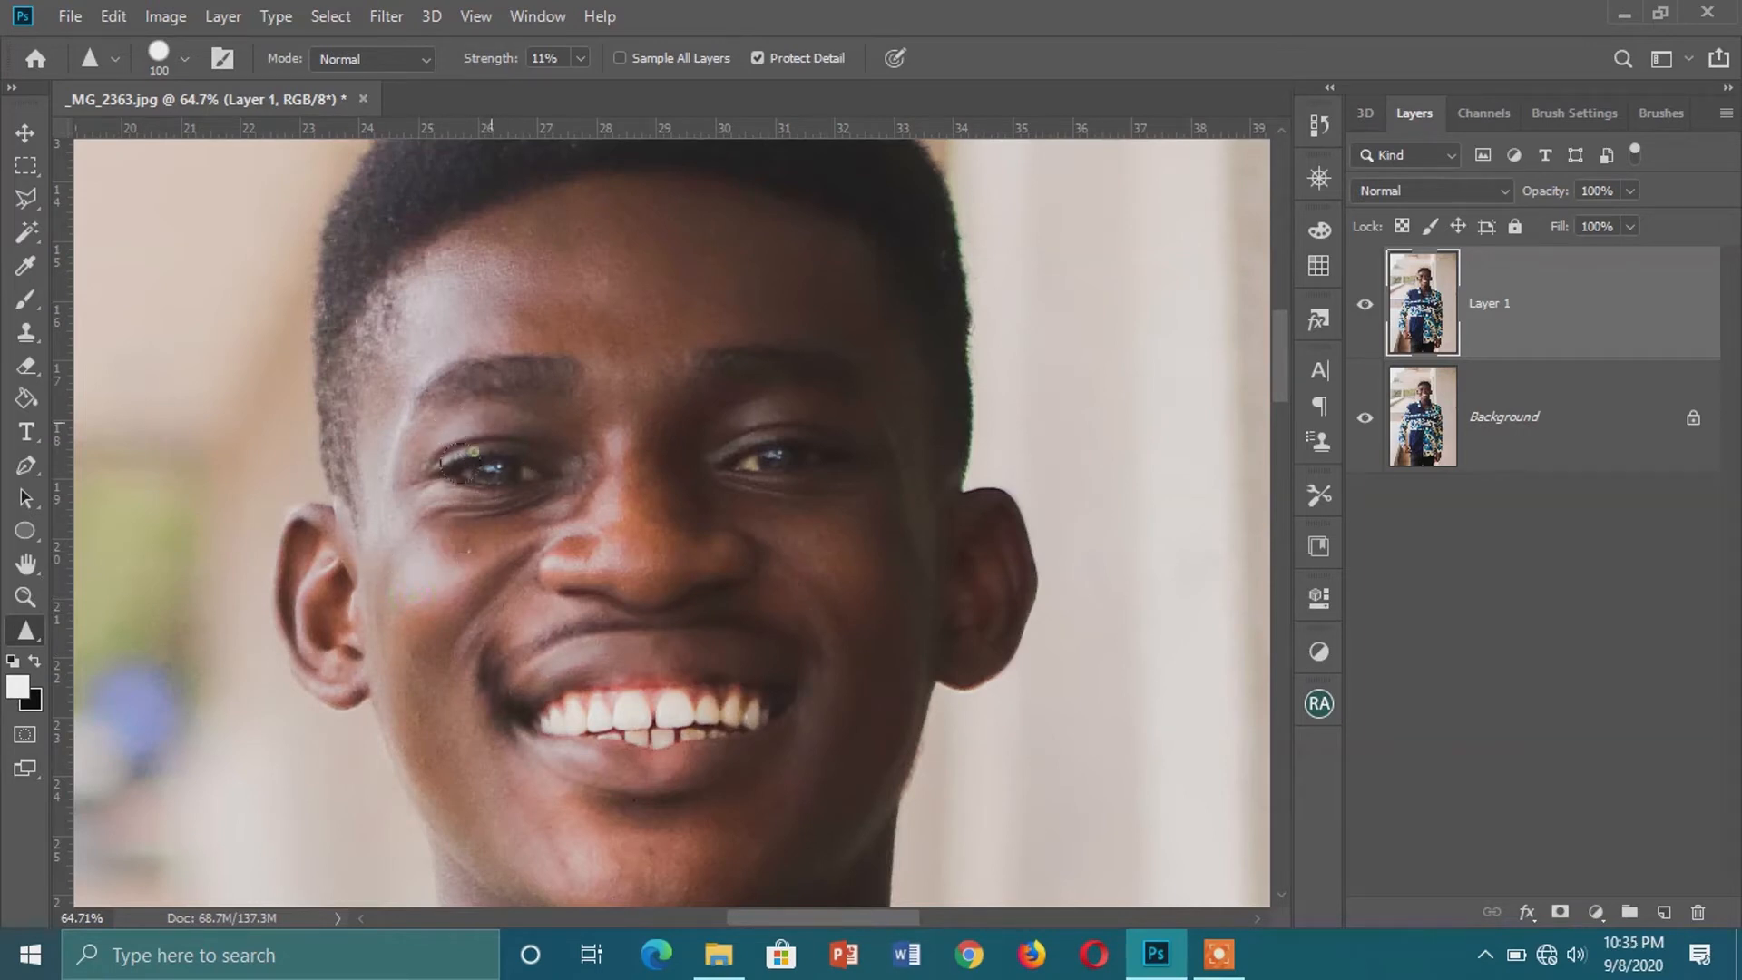
{"action": "left_click", "coordinate": [169, 60]}
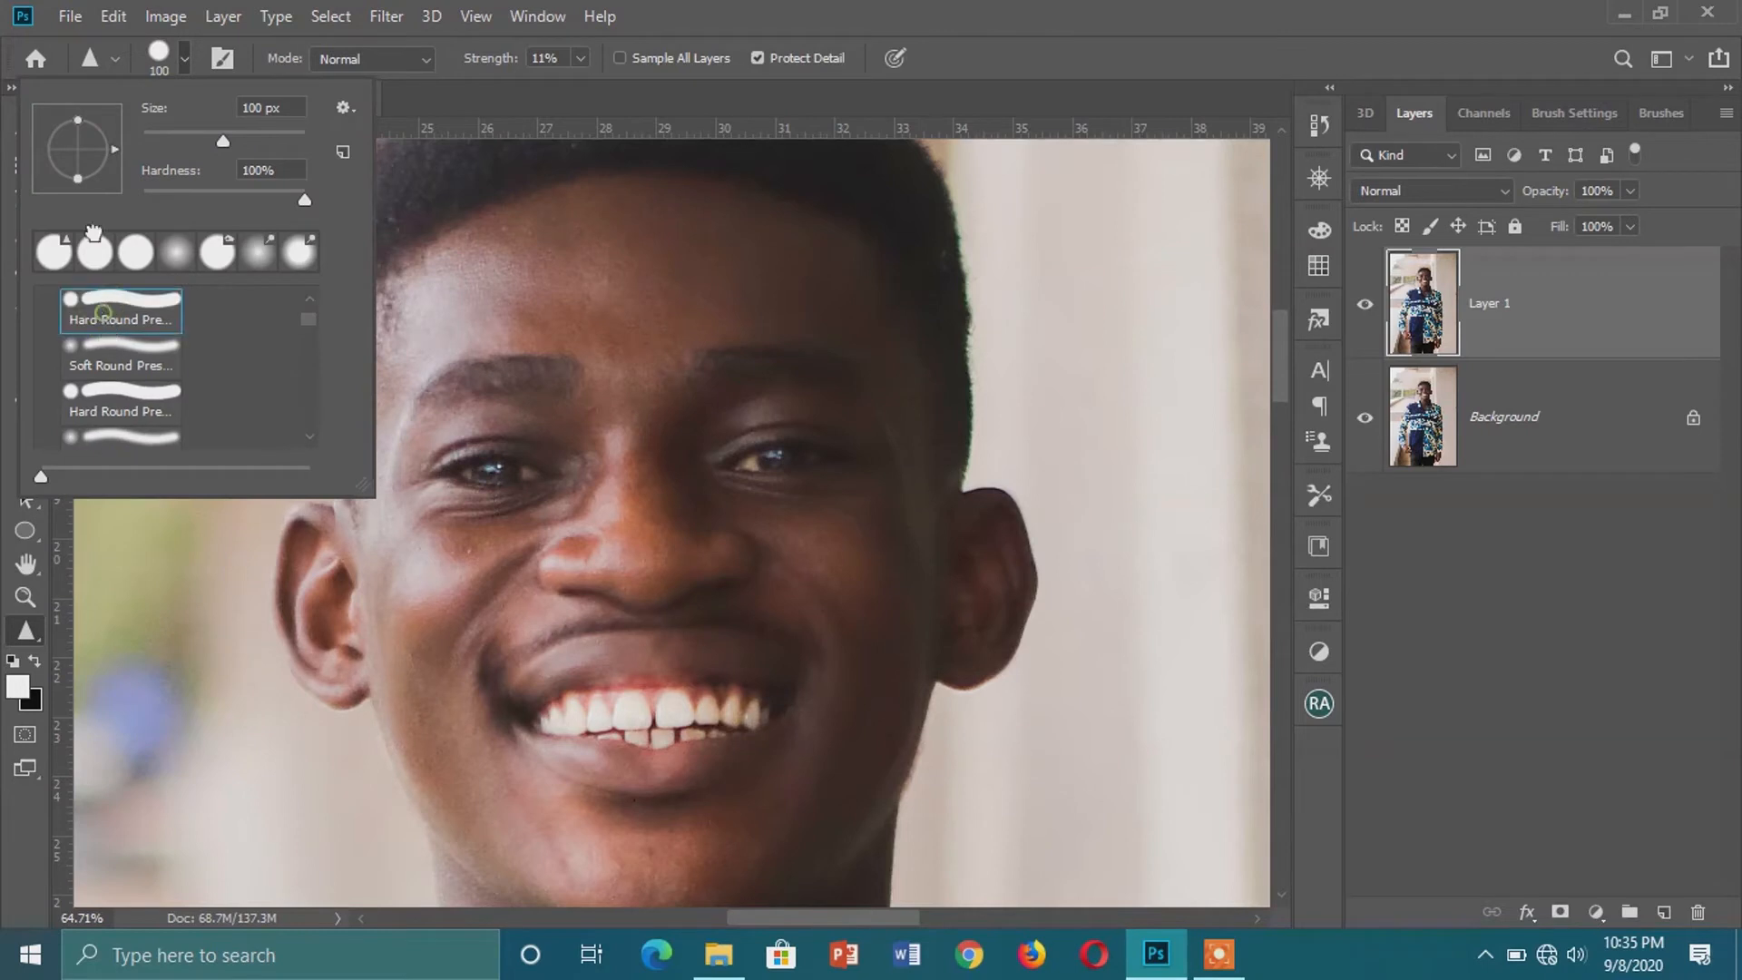
{"action": "left_click", "coordinate": [168, 58]}
{"action": "left_click_drag", "start_coordinate": [440, 465], "coordinate": [474, 442]}
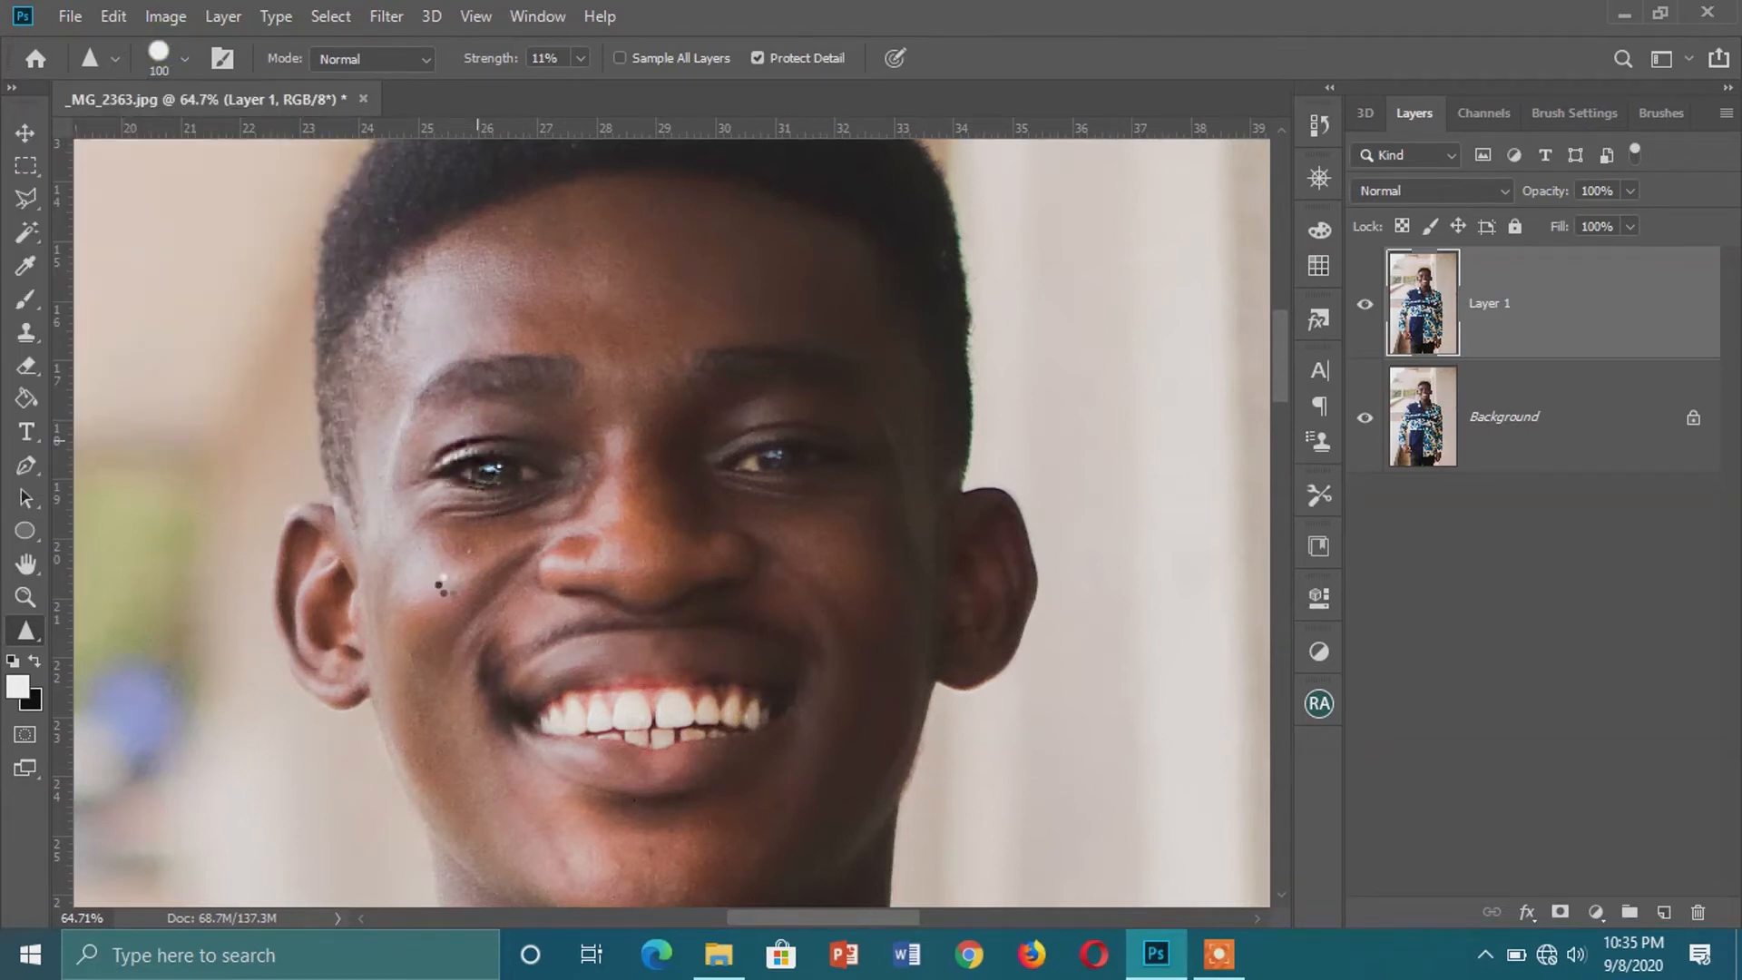
{"action": "left_click_drag", "start_coordinate": [504, 463], "coordinate": [468, 531]}
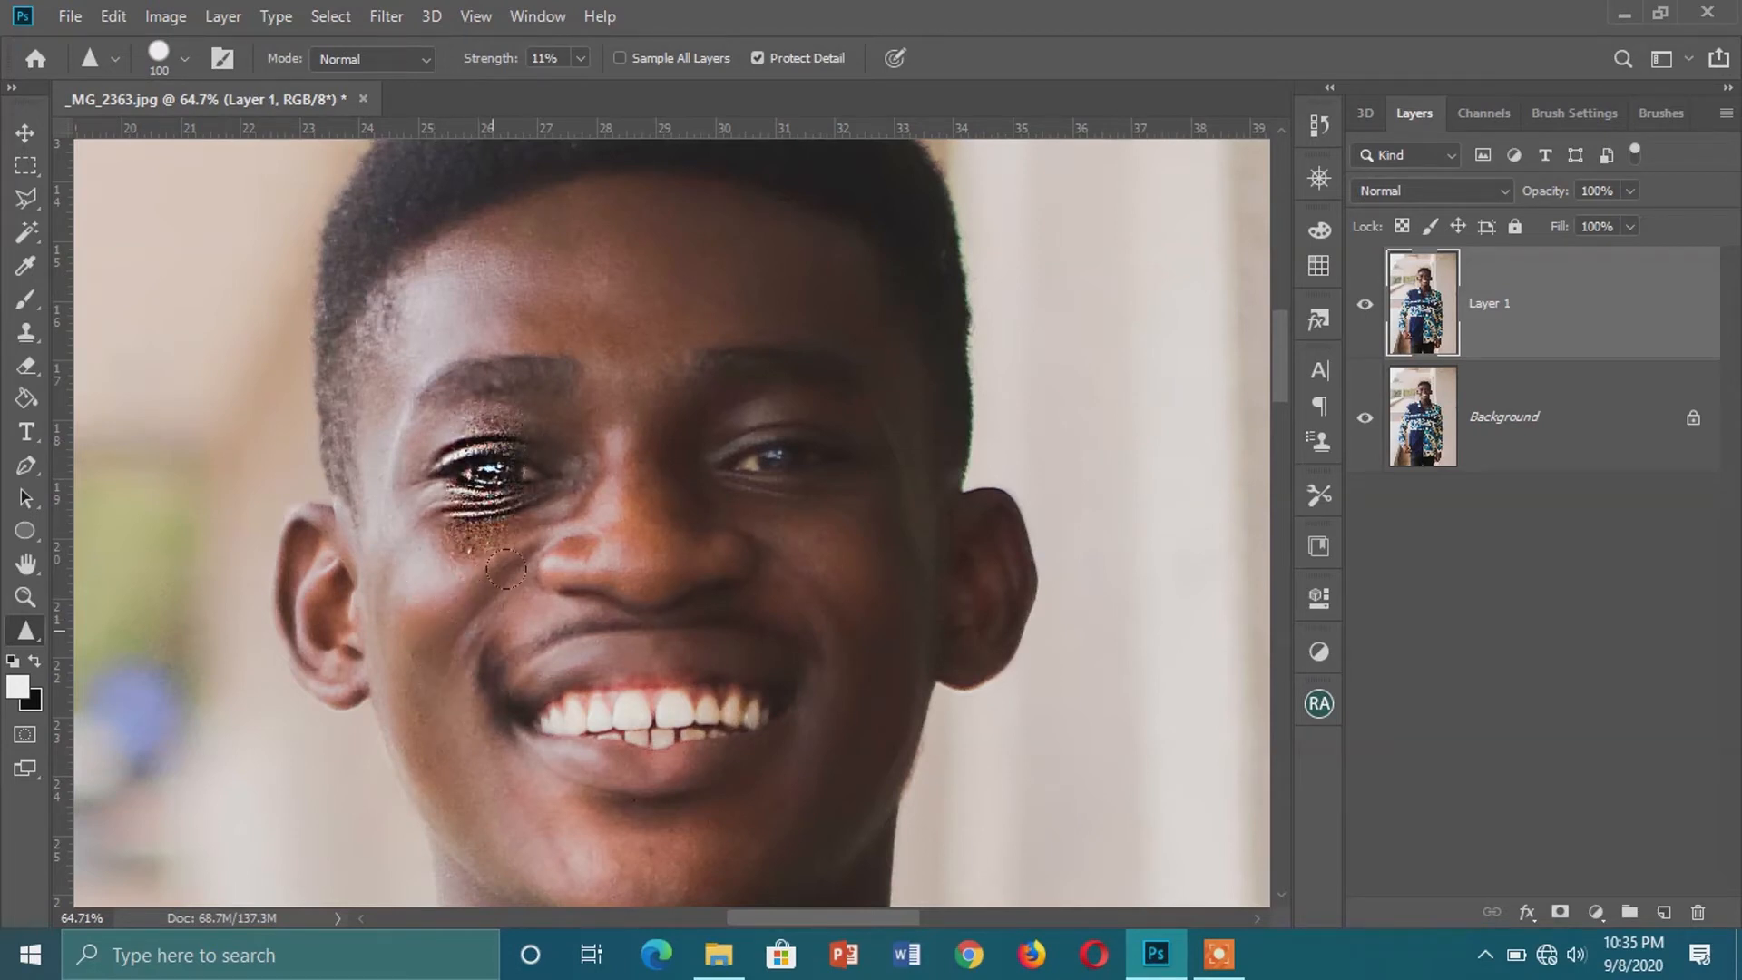
{"action": "mouse_move", "coordinate": [589, 486]}
{"action": "left_mouse_down"}
{"action": "mouse_move", "coordinate": [554, 455]}
{"action": "mouse_move", "coordinate": [423, 592]}
{"action": "left_mouse_up"}
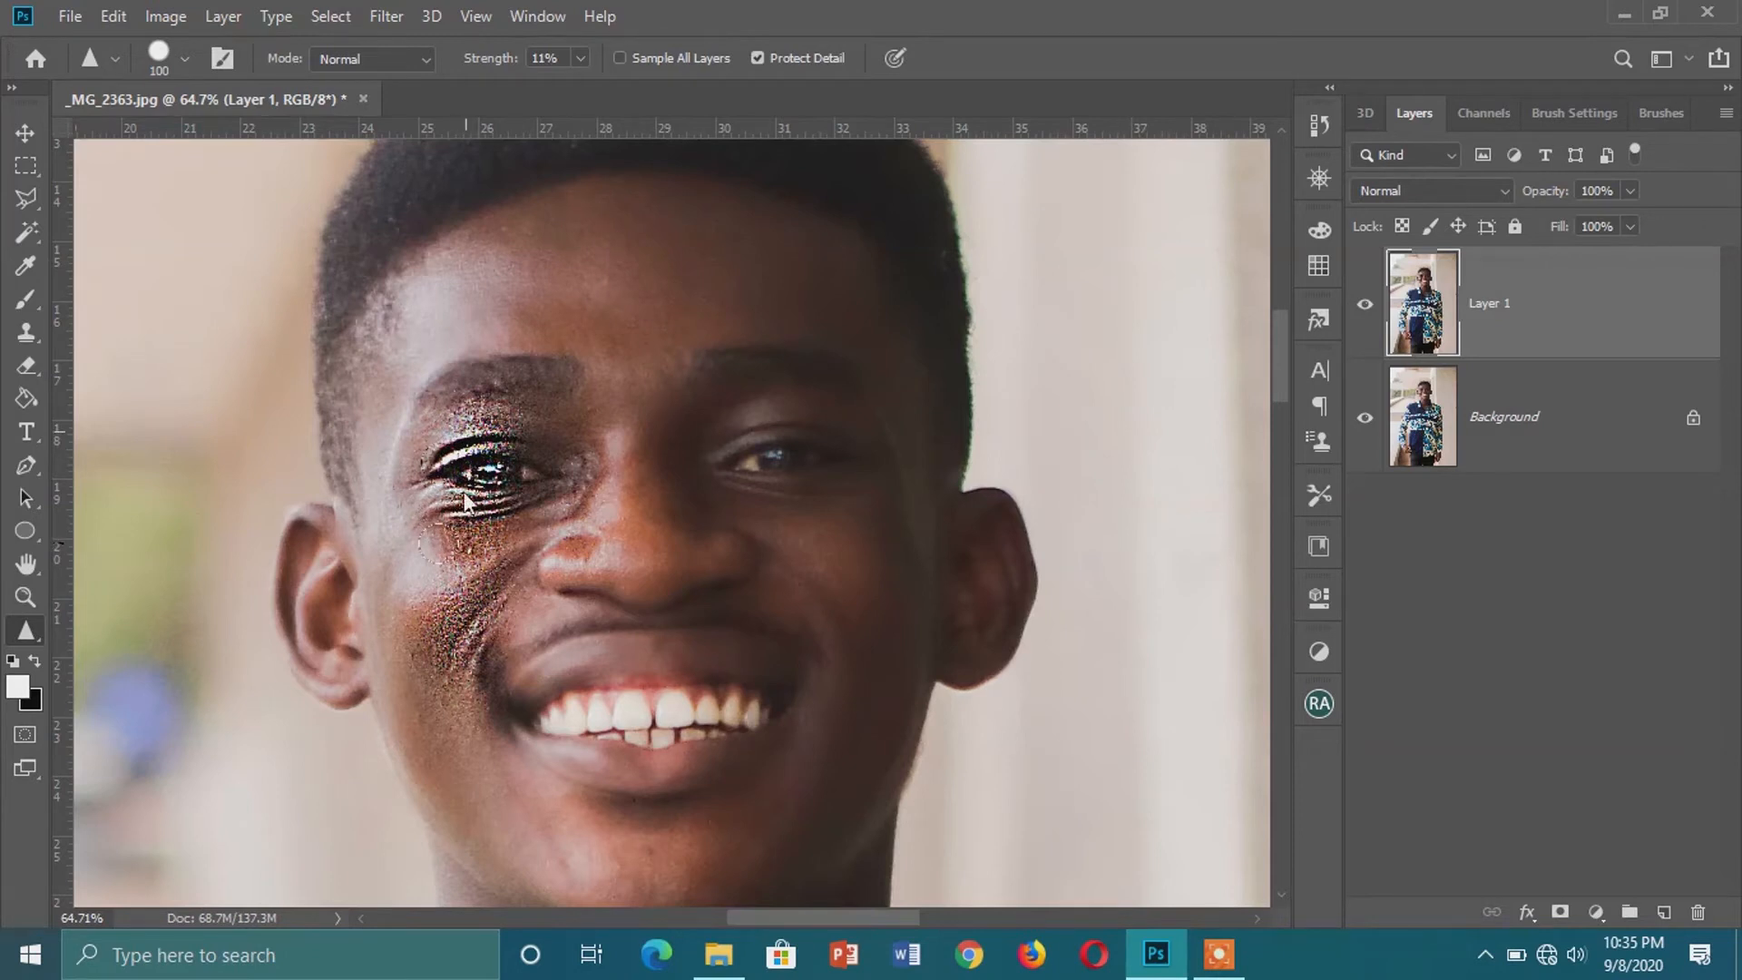
Step: Compare the sharpened Layer 1 with the original by toggling its visibility, and check the Sharpen brush's size and hardness
{"action": "left_click", "coordinate": [1365, 306]}
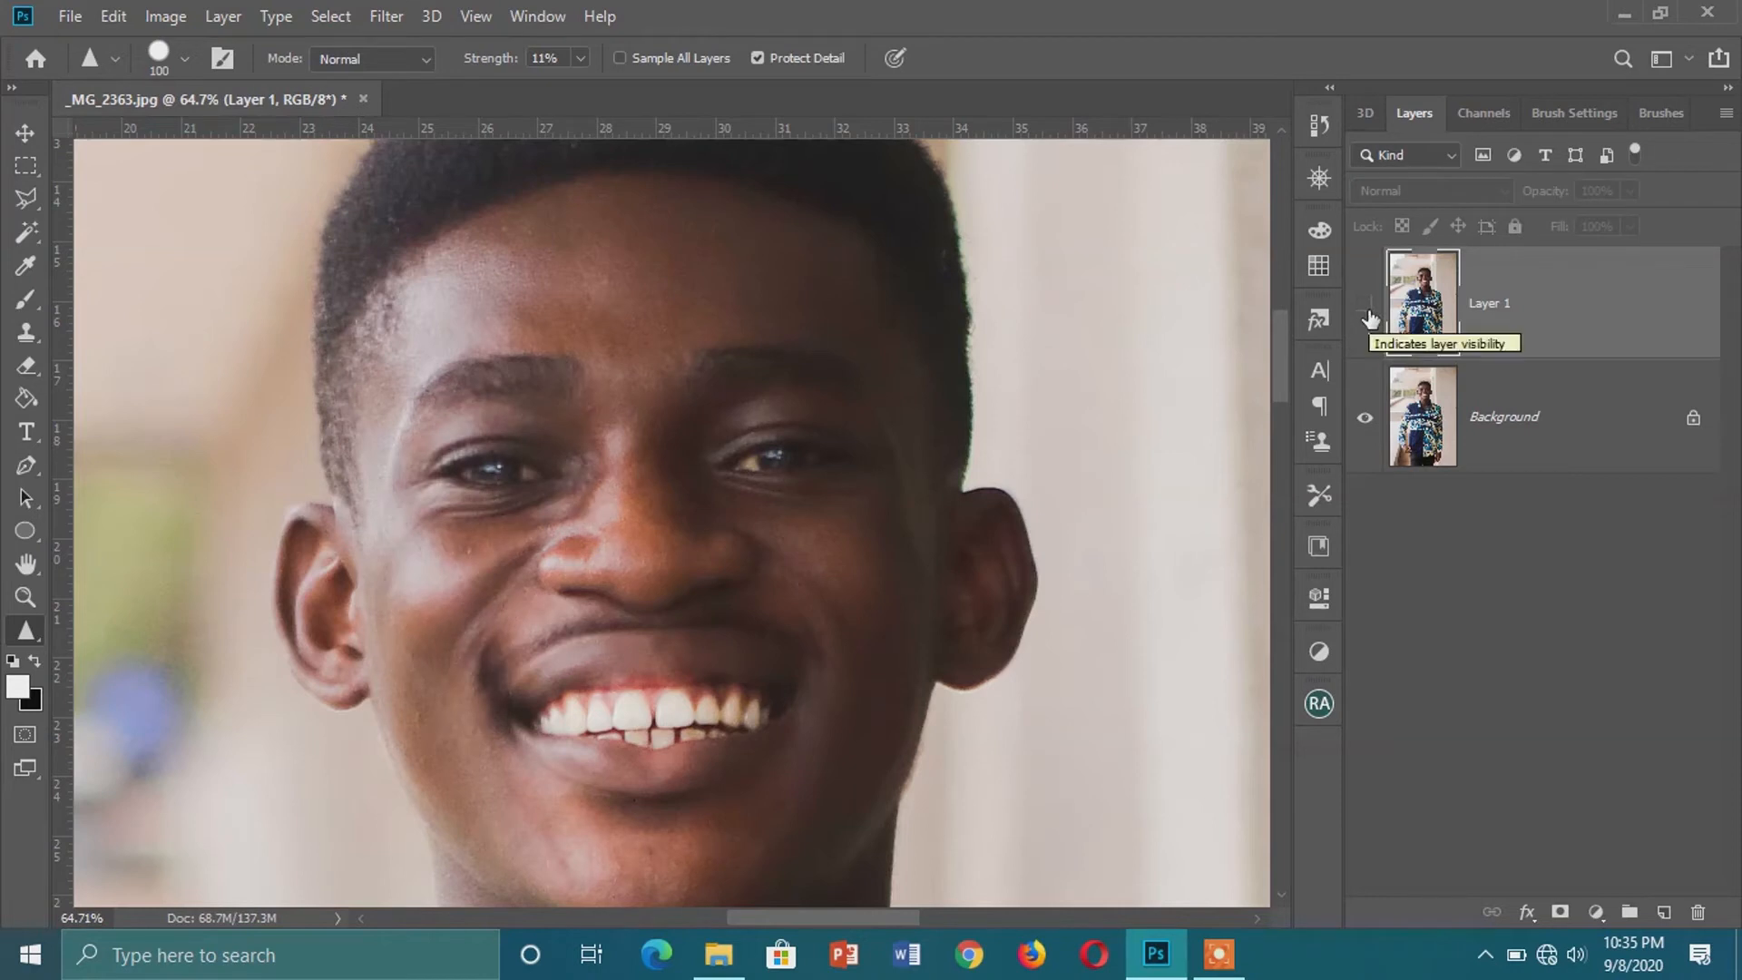
{"action": "left_click", "coordinate": [1367, 308]}
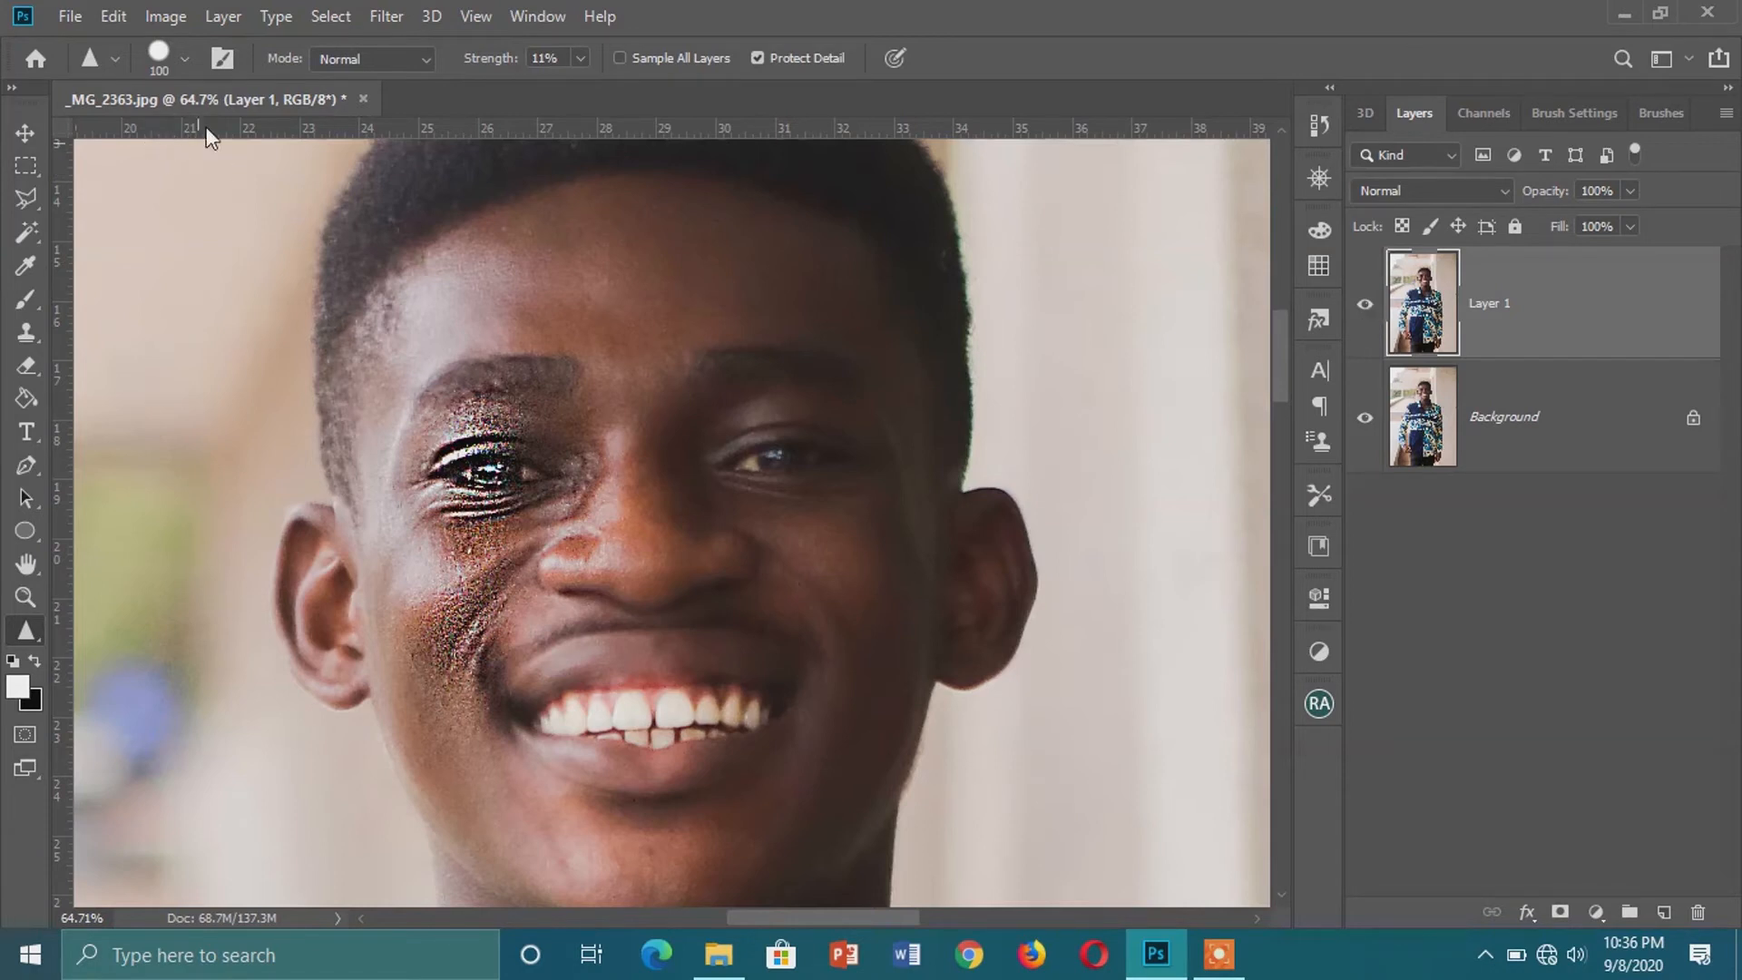
{"action": "left_click", "coordinate": [166, 58]}
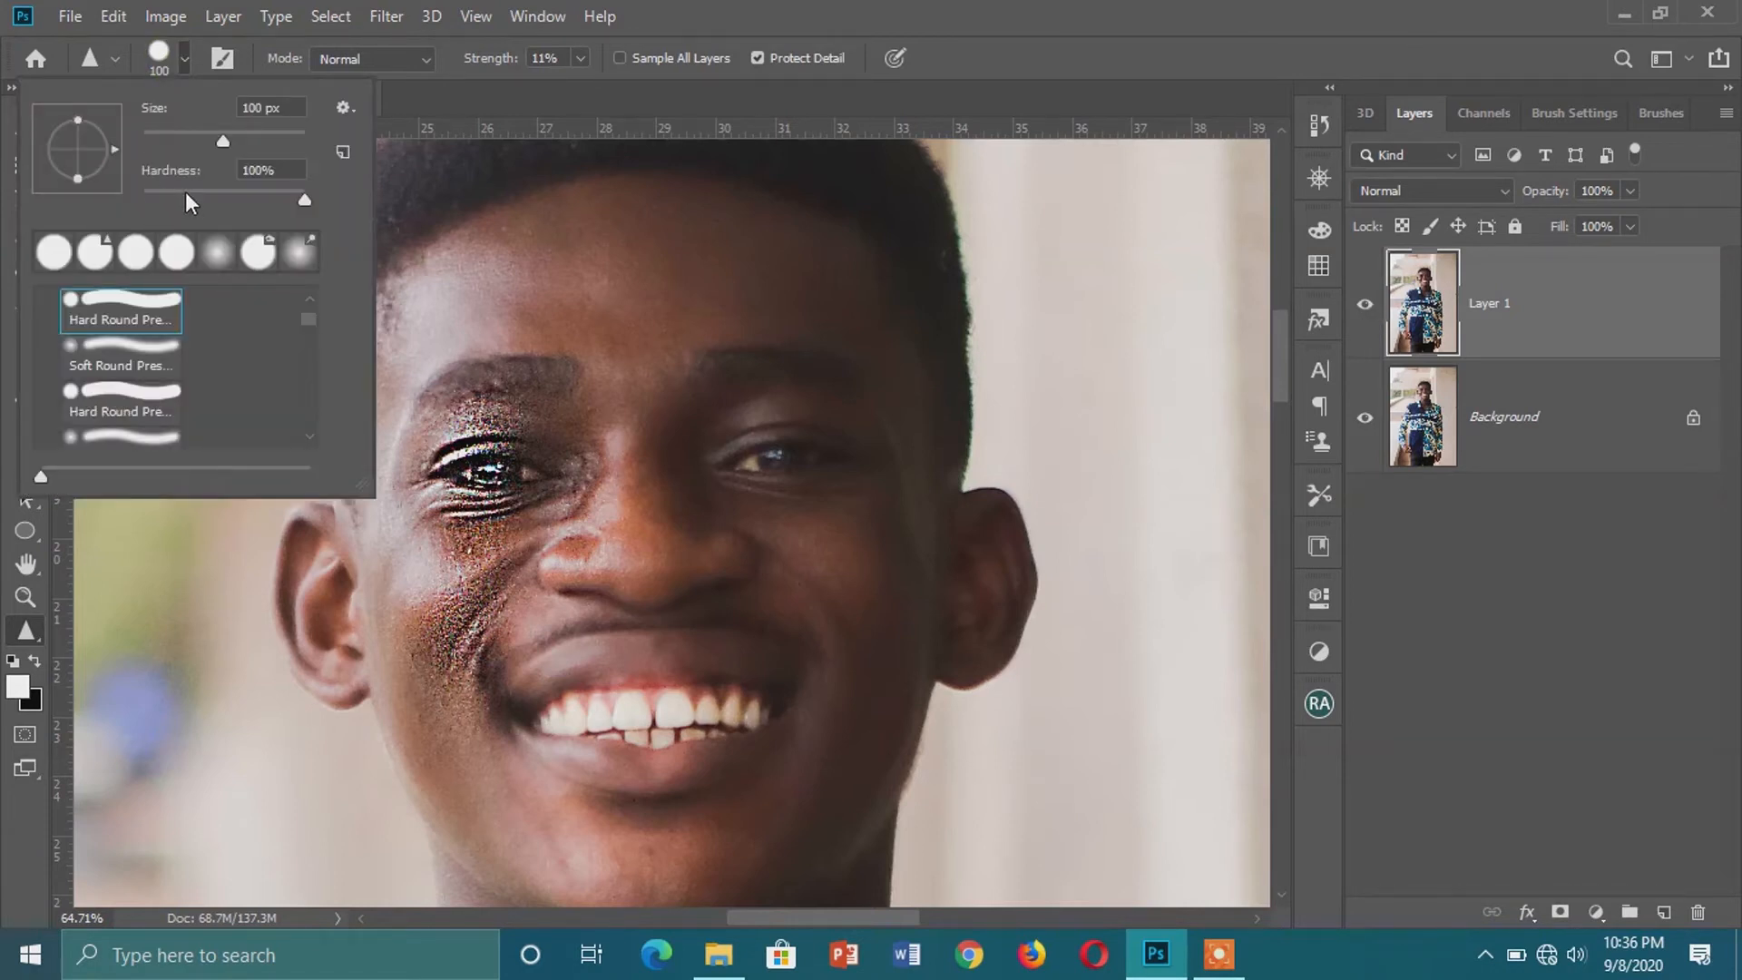
{"action": "left_click", "coordinate": [152, 53]}
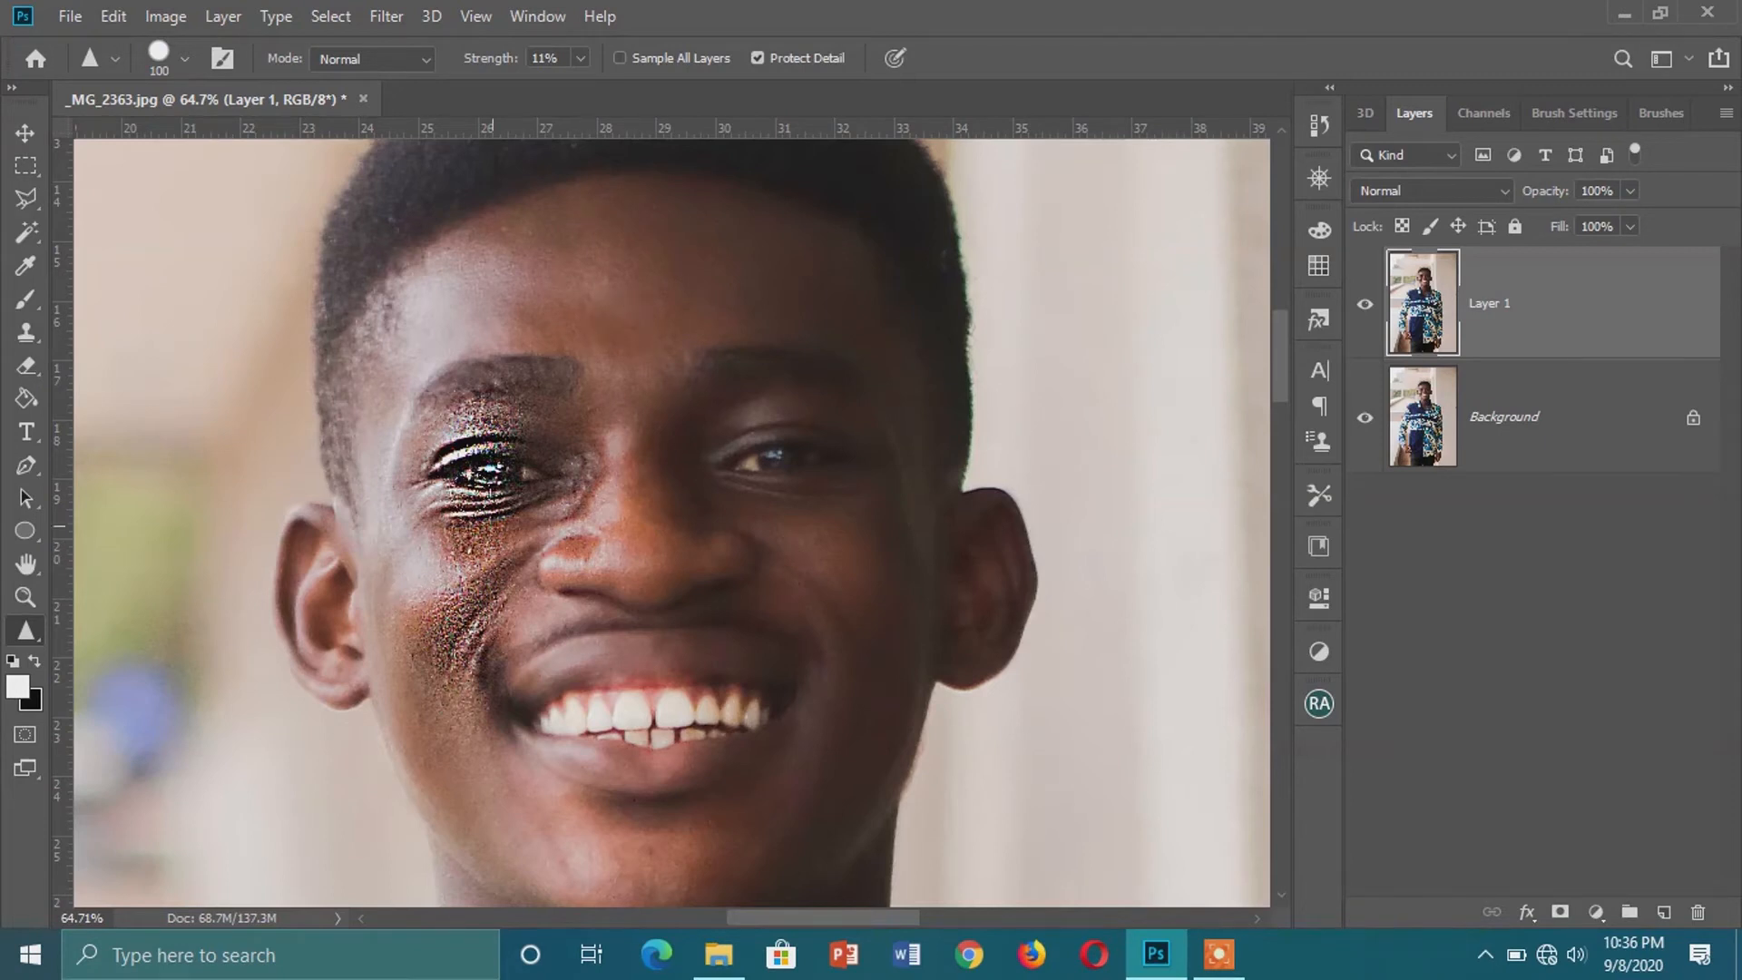
{"action": "left_click_drag", "start_coordinate": [492, 526], "coordinate": [493, 499]}
Step: Replace the sharpened Layer 1 with a fresh duplicate of the Background layer
{"action": "left_click", "coordinate": [1544, 301]}
{"action": "key", "text": "Delete"}
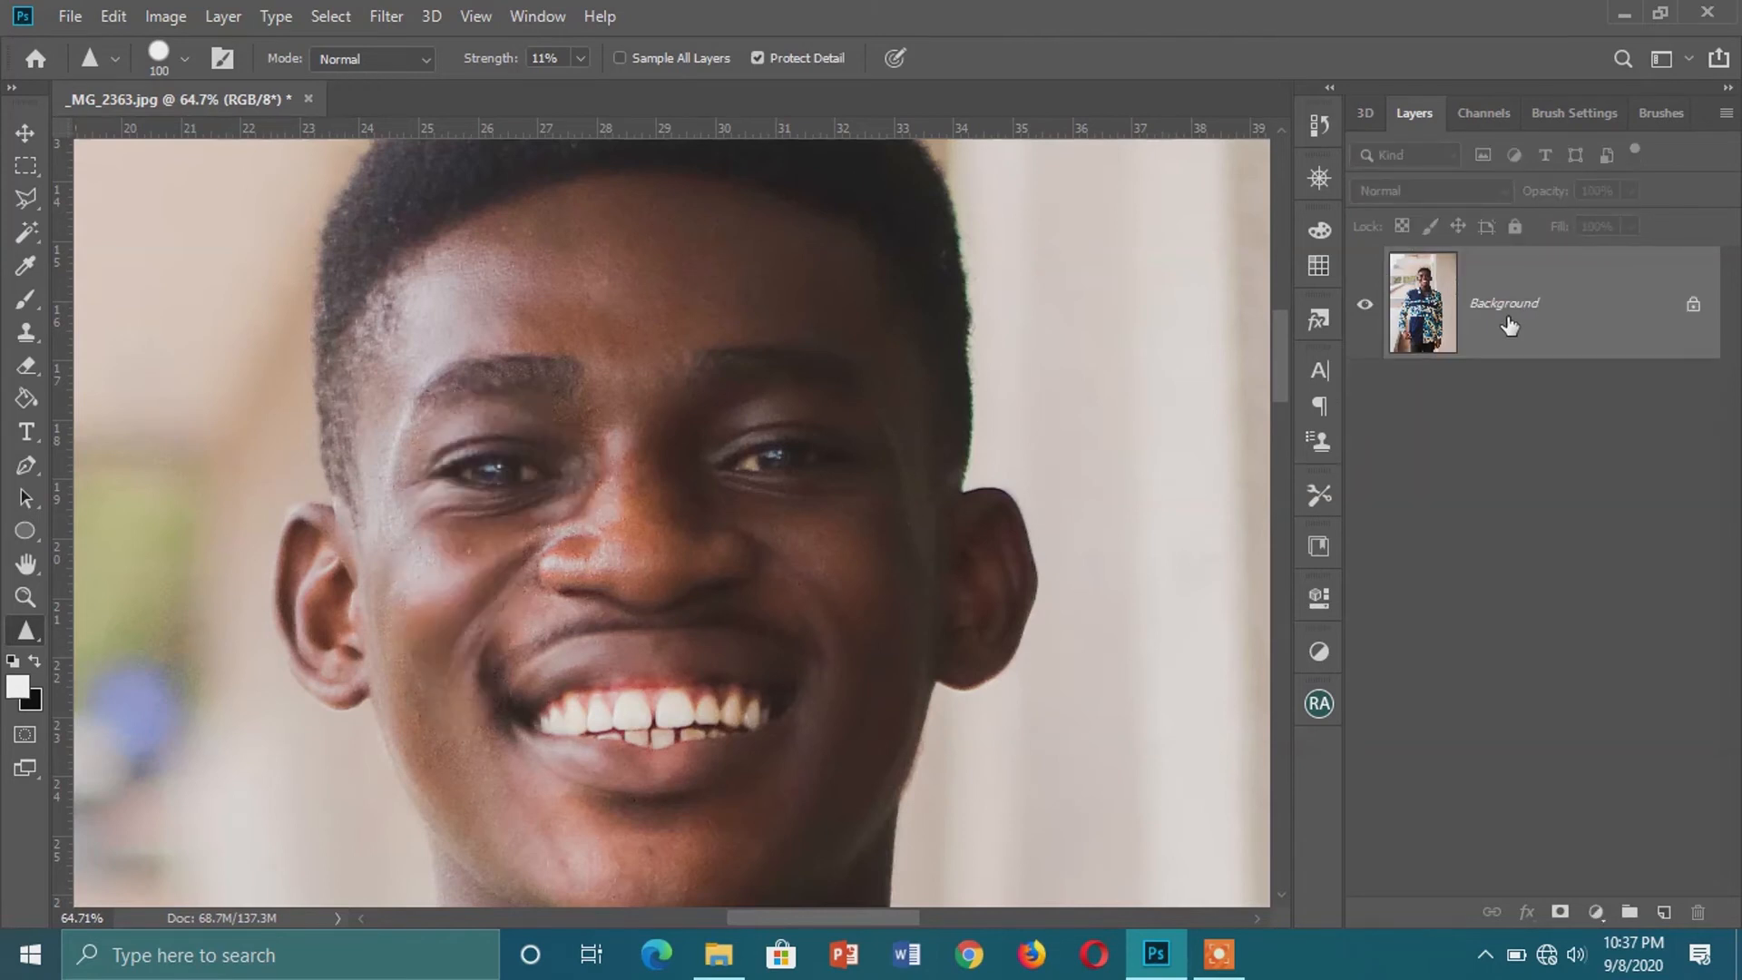
{"action": "left_click_drag", "start_coordinate": [1509, 324], "coordinate": [1507, 317]}
{"action": "key", "text": "ctrl+j"}
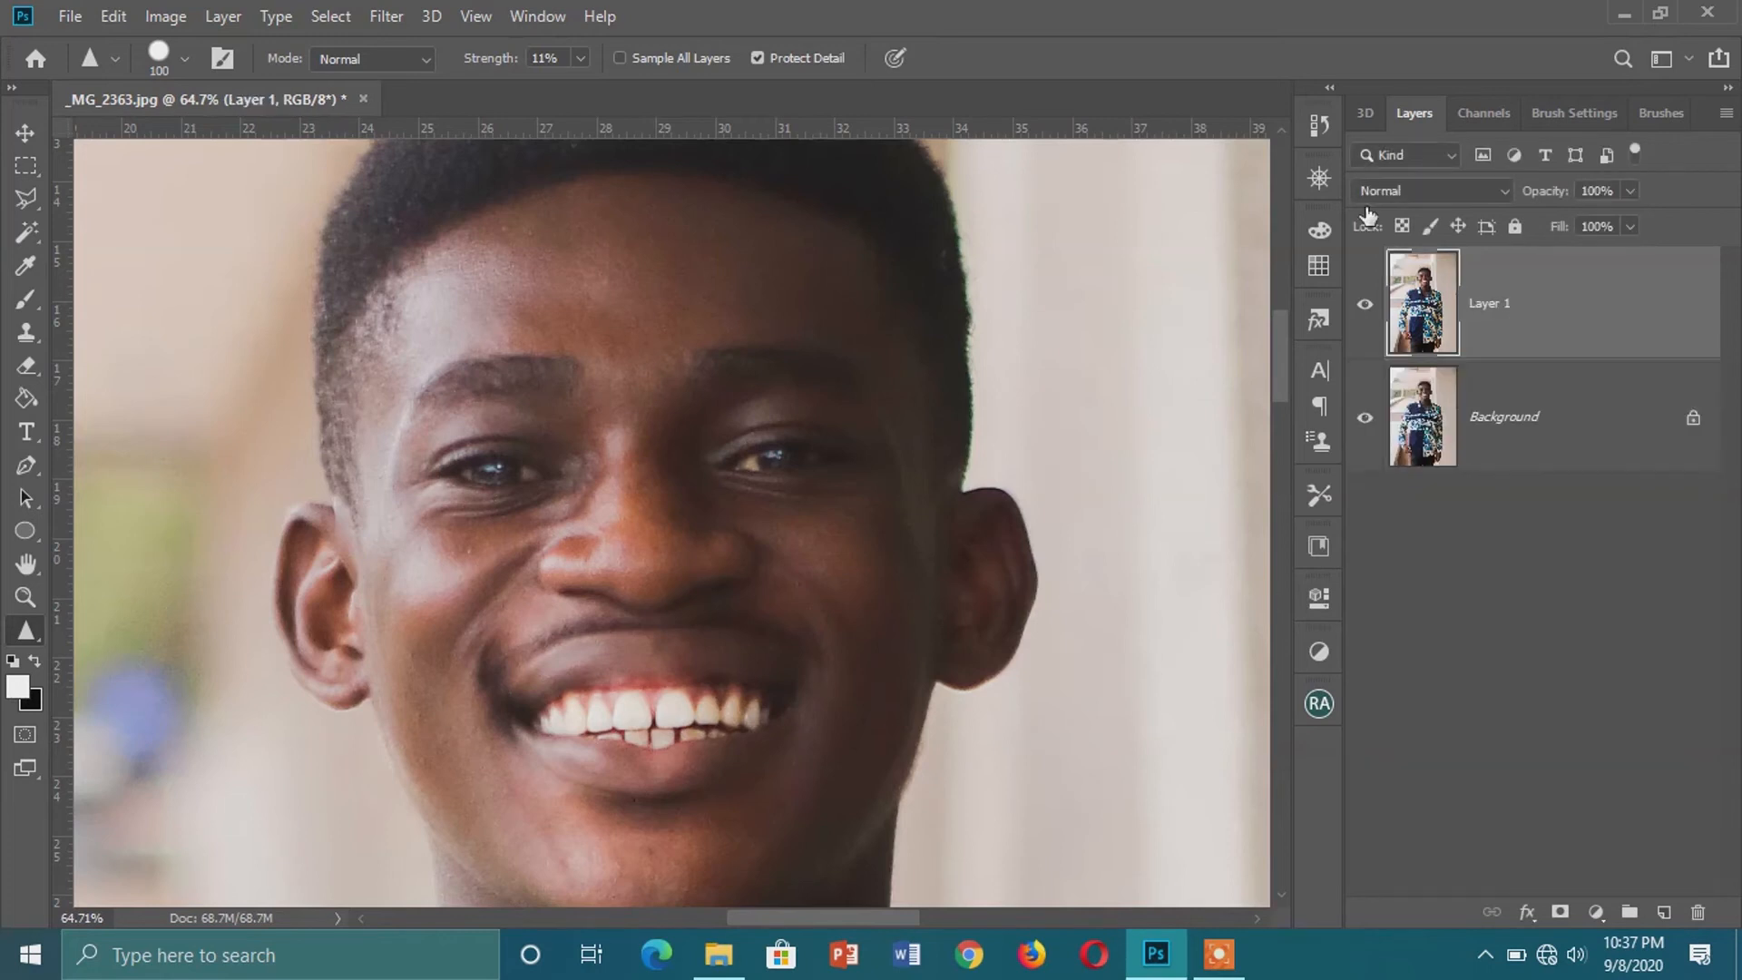
Step: Lighten both of the man's cheeks on Layer 1 using the Dodge tool with a soft 100 px brush and the Midtones range
{"action": "right_click", "coordinate": [24, 630]}
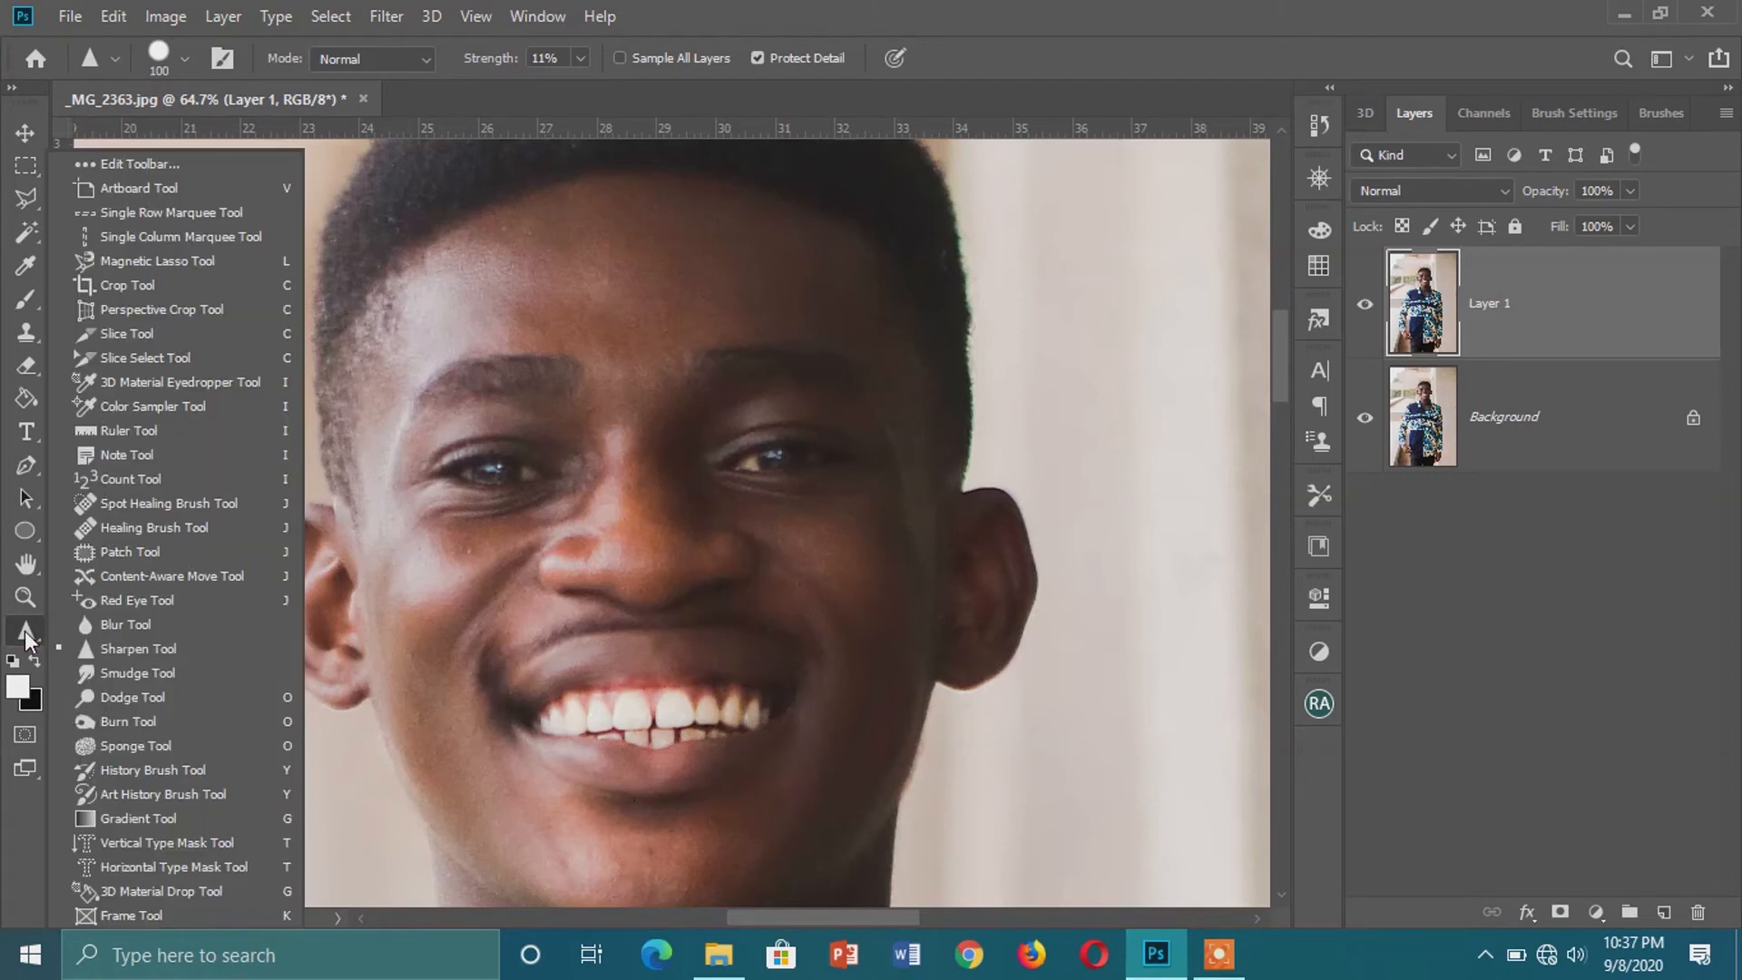
{"action": "left_click", "coordinate": [135, 700]}
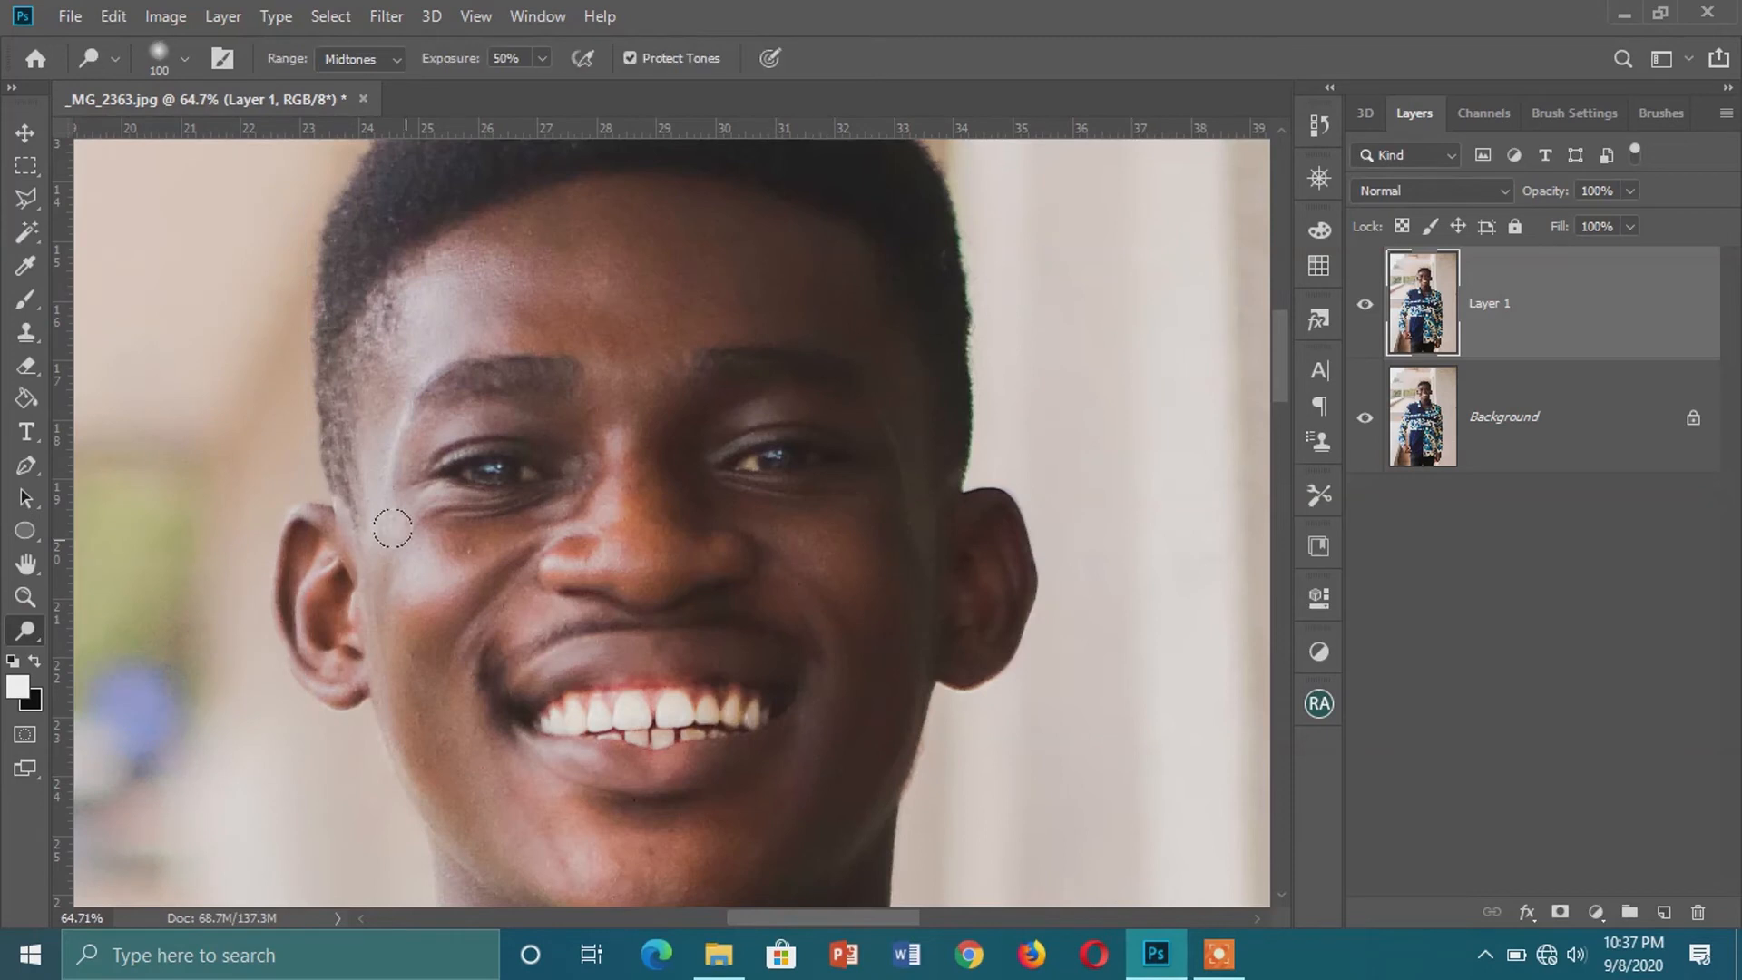
{"action": "left_click", "coordinate": [161, 57]}
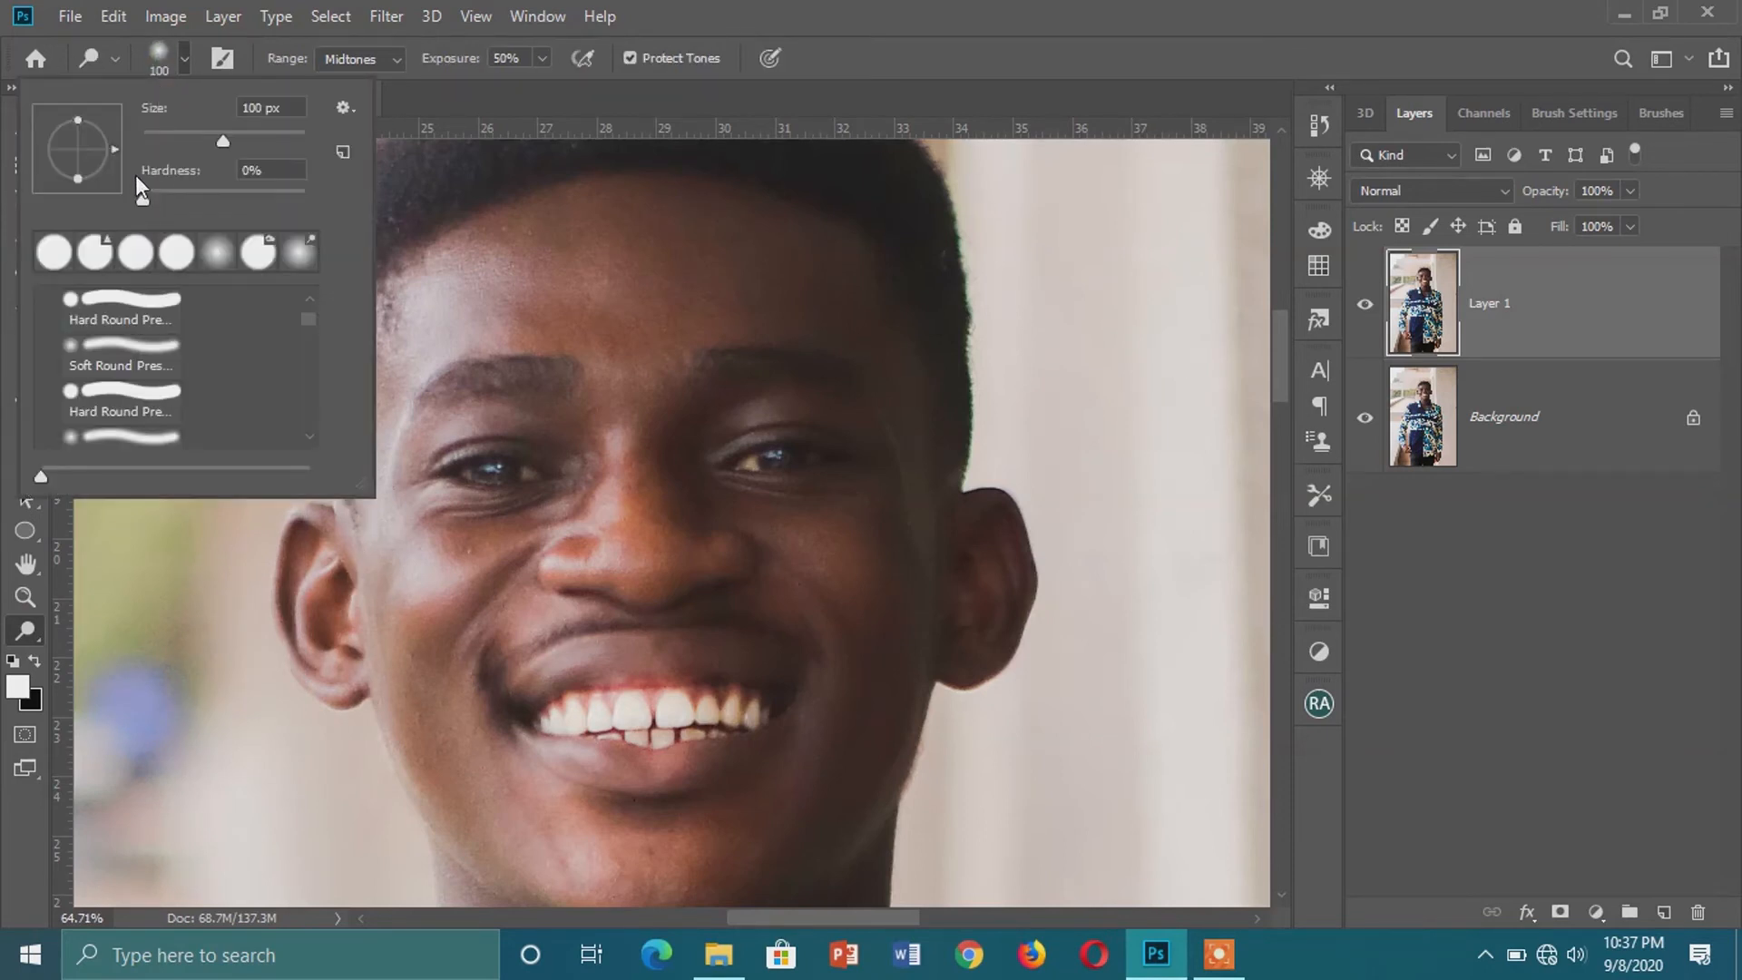
{"action": "left_click", "coordinate": [156, 62]}
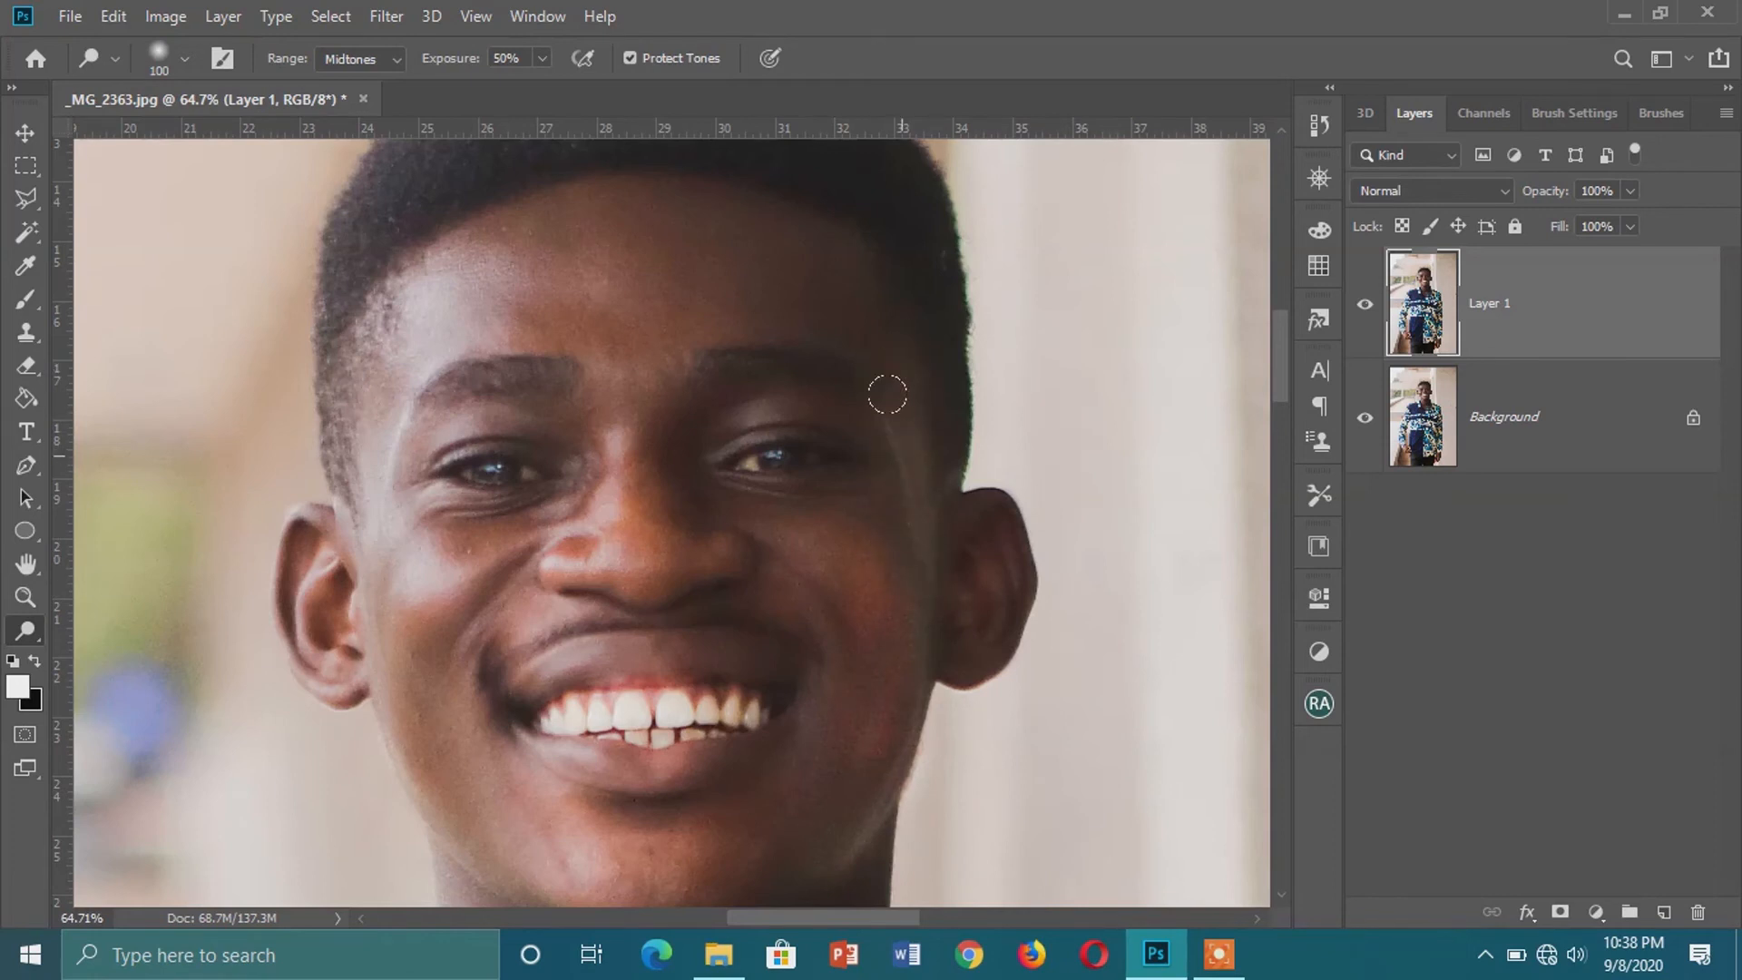
{"action": "mouse_move", "coordinate": [420, 584]}
{"action": "left_mouse_down"}
{"action": "mouse_move", "coordinate": [474, 537]}
{"action": "mouse_move", "coordinate": [447, 564]}
{"action": "mouse_move", "coordinate": [481, 568]}
{"action": "mouse_move", "coordinate": [444, 575]}
{"action": "mouse_move", "coordinate": [475, 543]}
{"action": "mouse_move", "coordinate": [446, 569]}
{"action": "mouse_move", "coordinate": [438, 526]}
{"action": "mouse_move", "coordinate": [445, 563]}
{"action": "left_mouse_up"}
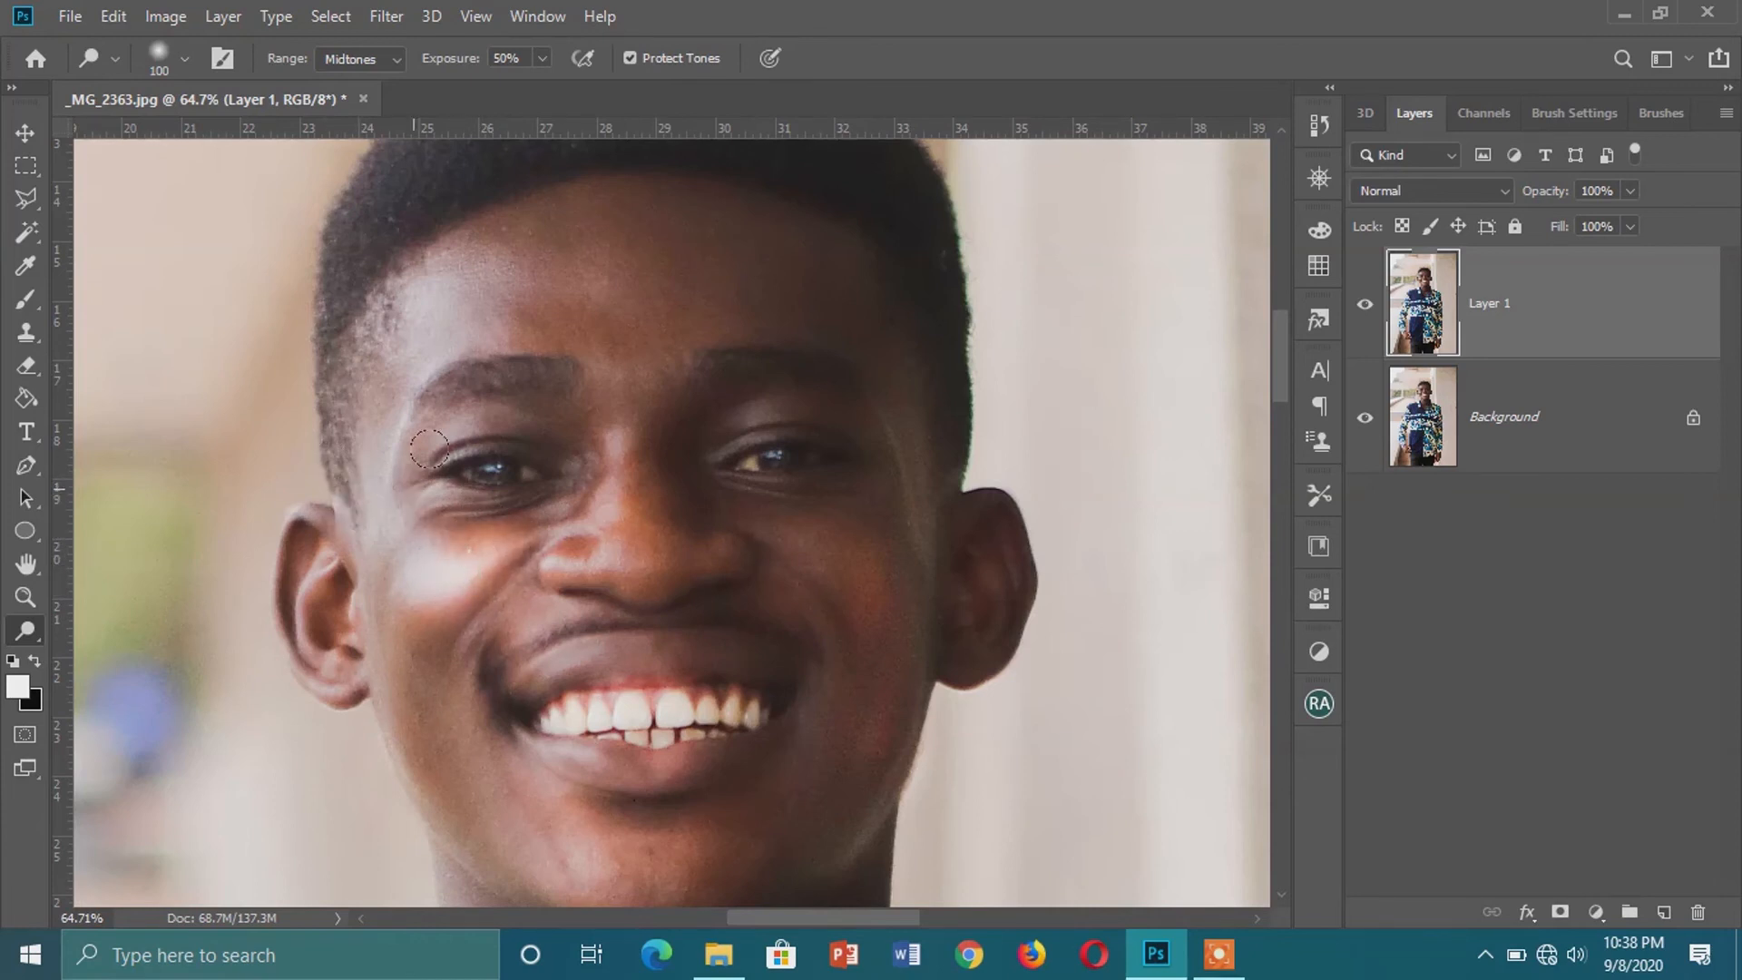
Step: Try a Dodge stroke around the man's right eye and eyebrow at maximum brush hardness, and undo it
{"action": "left_click", "coordinate": [166, 68]}
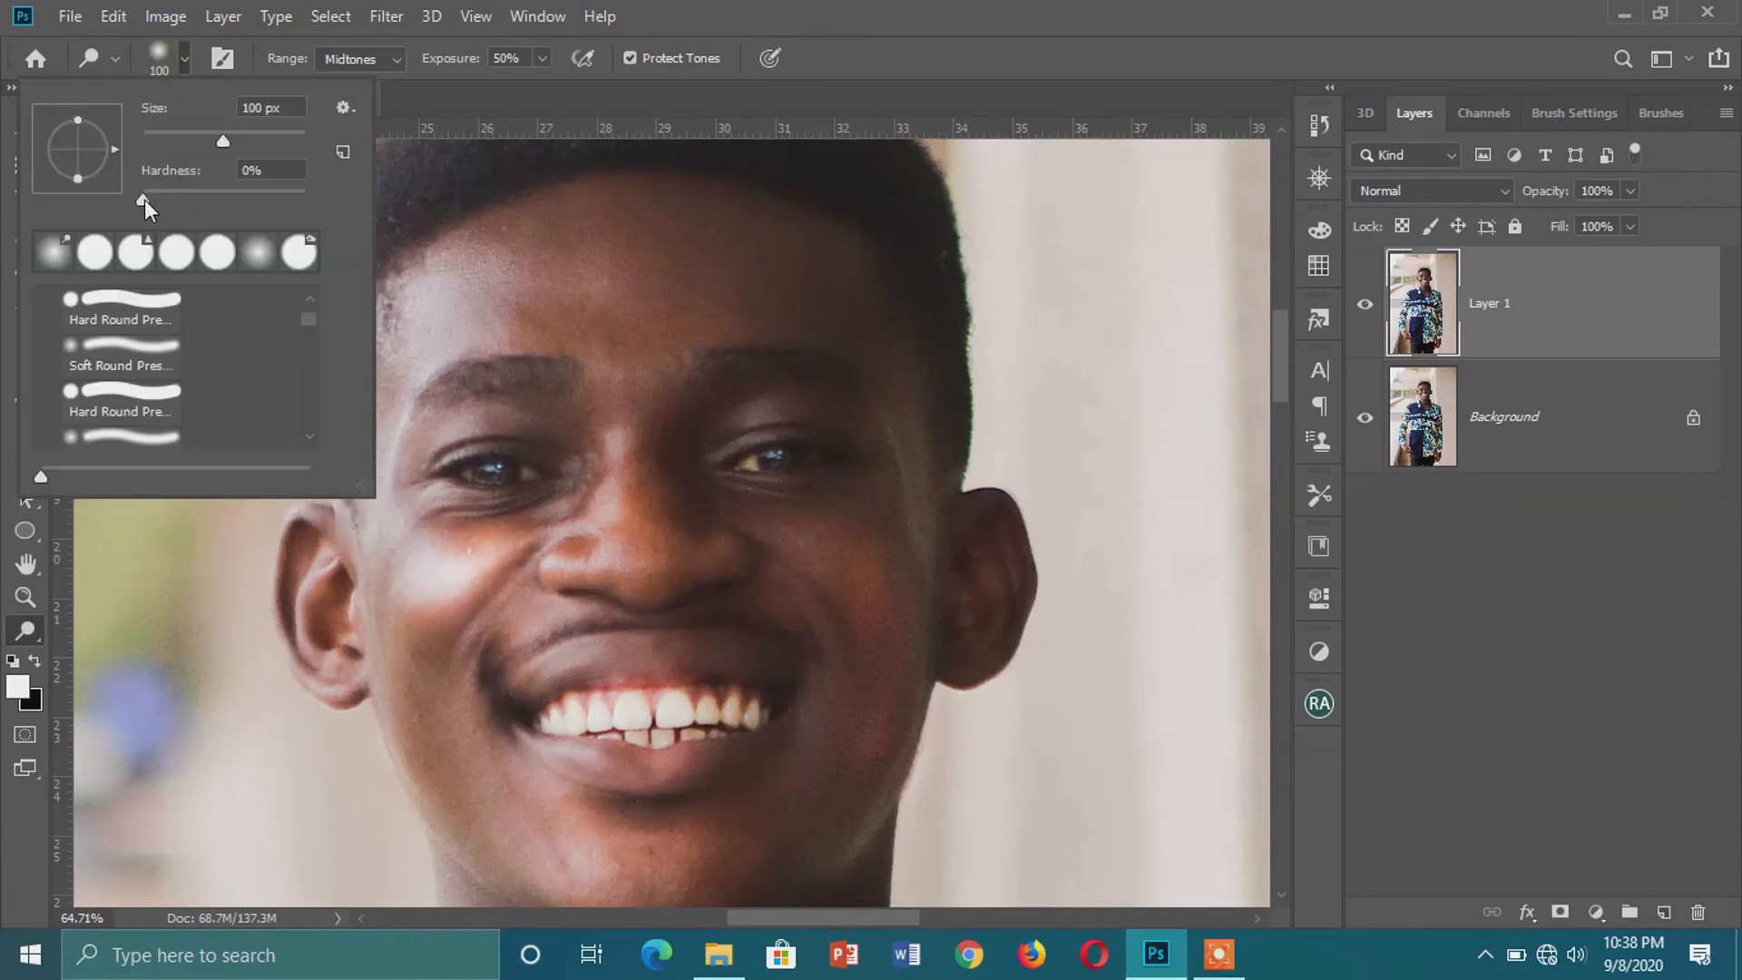
{"action": "left_click_drag", "start_coordinate": [144, 199], "coordinate": [305, 199]}
{"action": "mouse_move", "coordinate": [495, 516]}
{"action": "left_mouse_down"}
{"action": "mouse_move", "coordinate": [485, 347]}
{"action": "mouse_move", "coordinate": [462, 391]}
{"action": "left_mouse_up"}
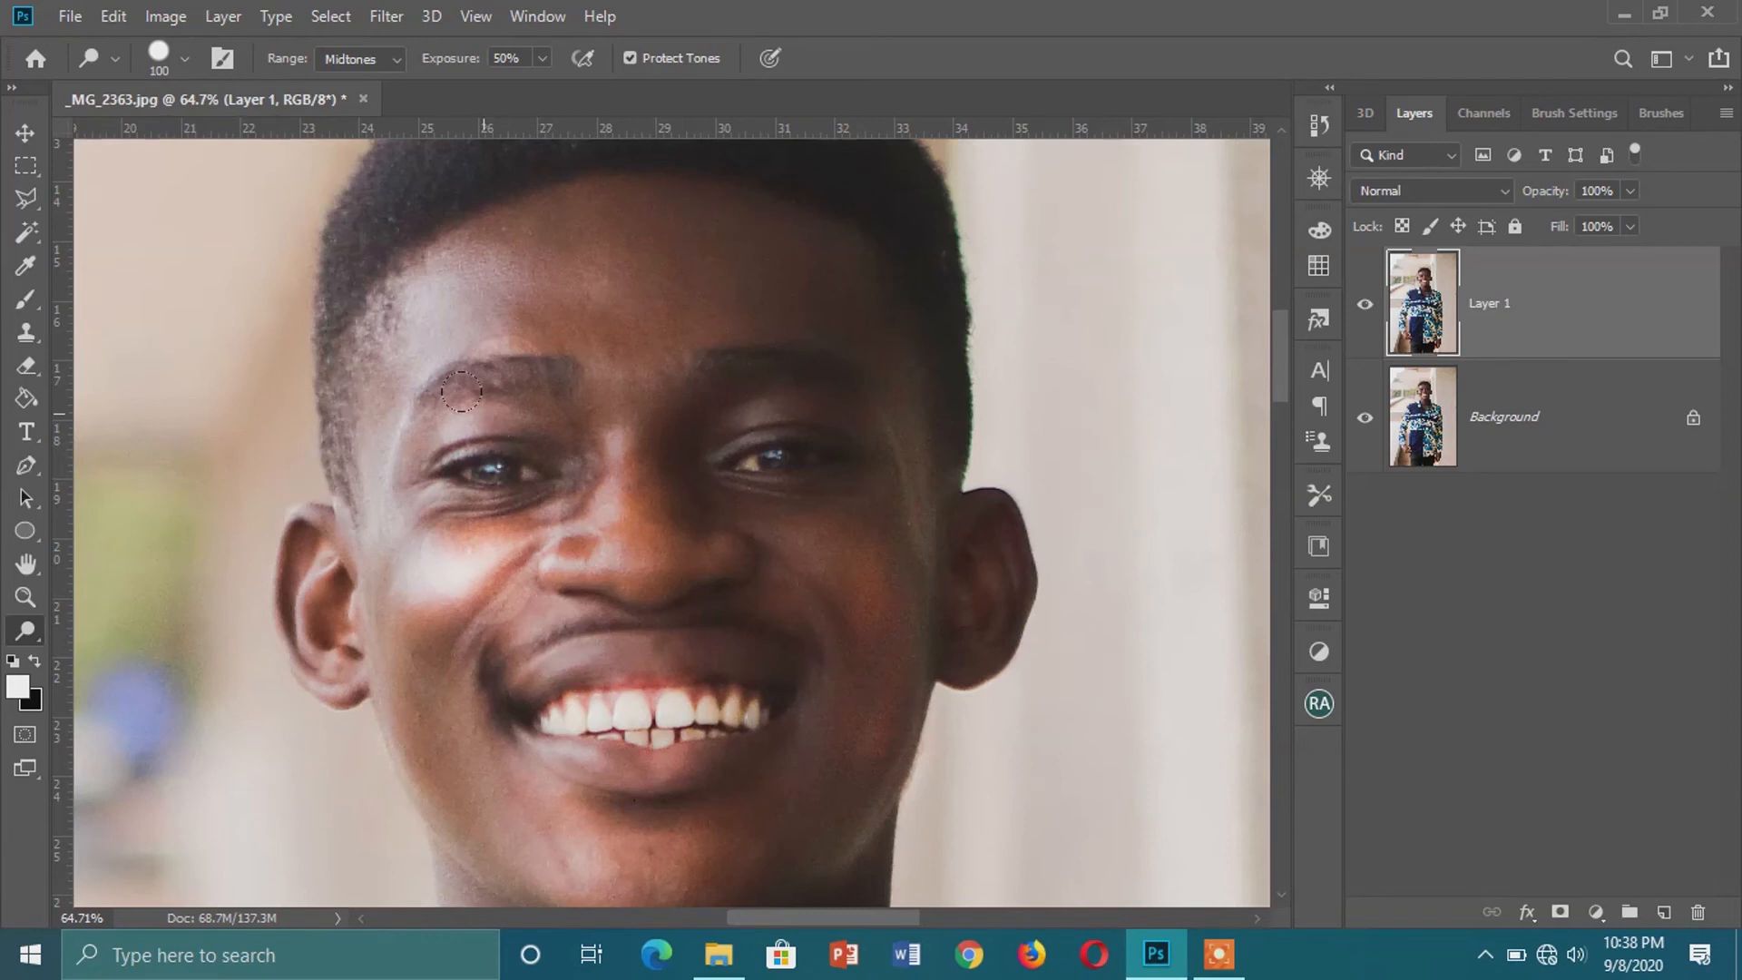
{"action": "key", "text": "ctrl+z"}
Step: Lighten the man's left cheek further with the Dodge brush at 0% hardness, and compare Layer 1 with the original
{"action": "left_click", "coordinate": [156, 62]}
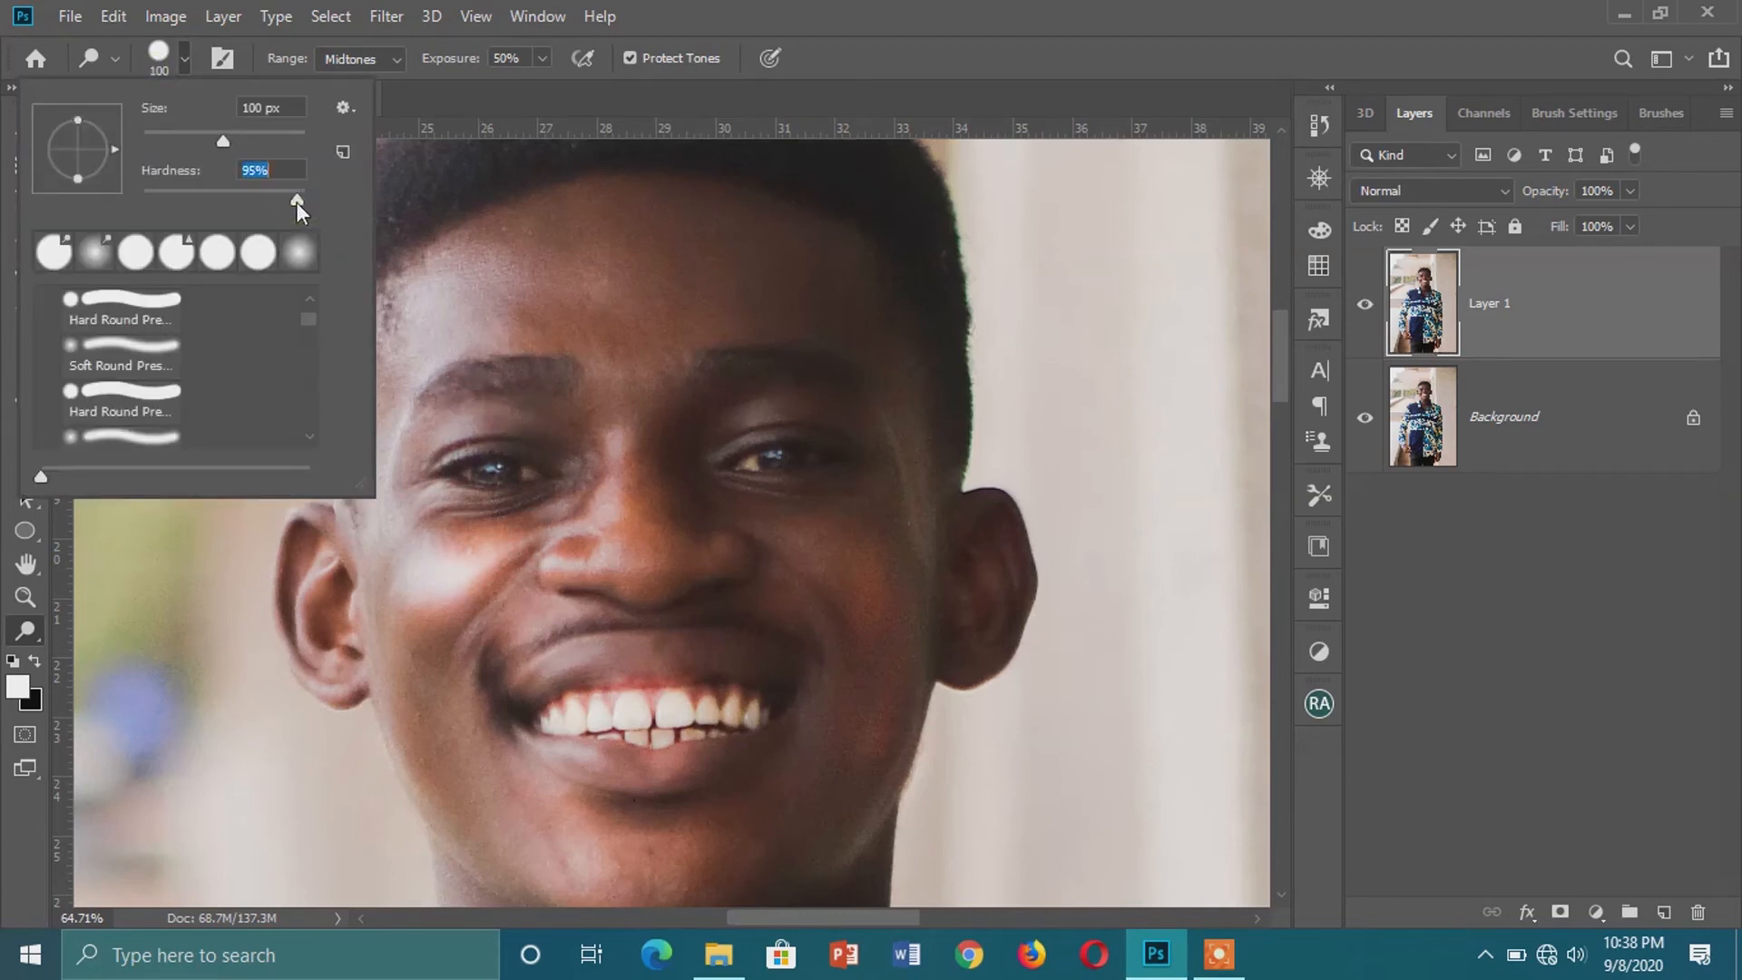
{"action": "left_click_drag", "start_coordinate": [133, 192], "coordinate": [89, 194]}
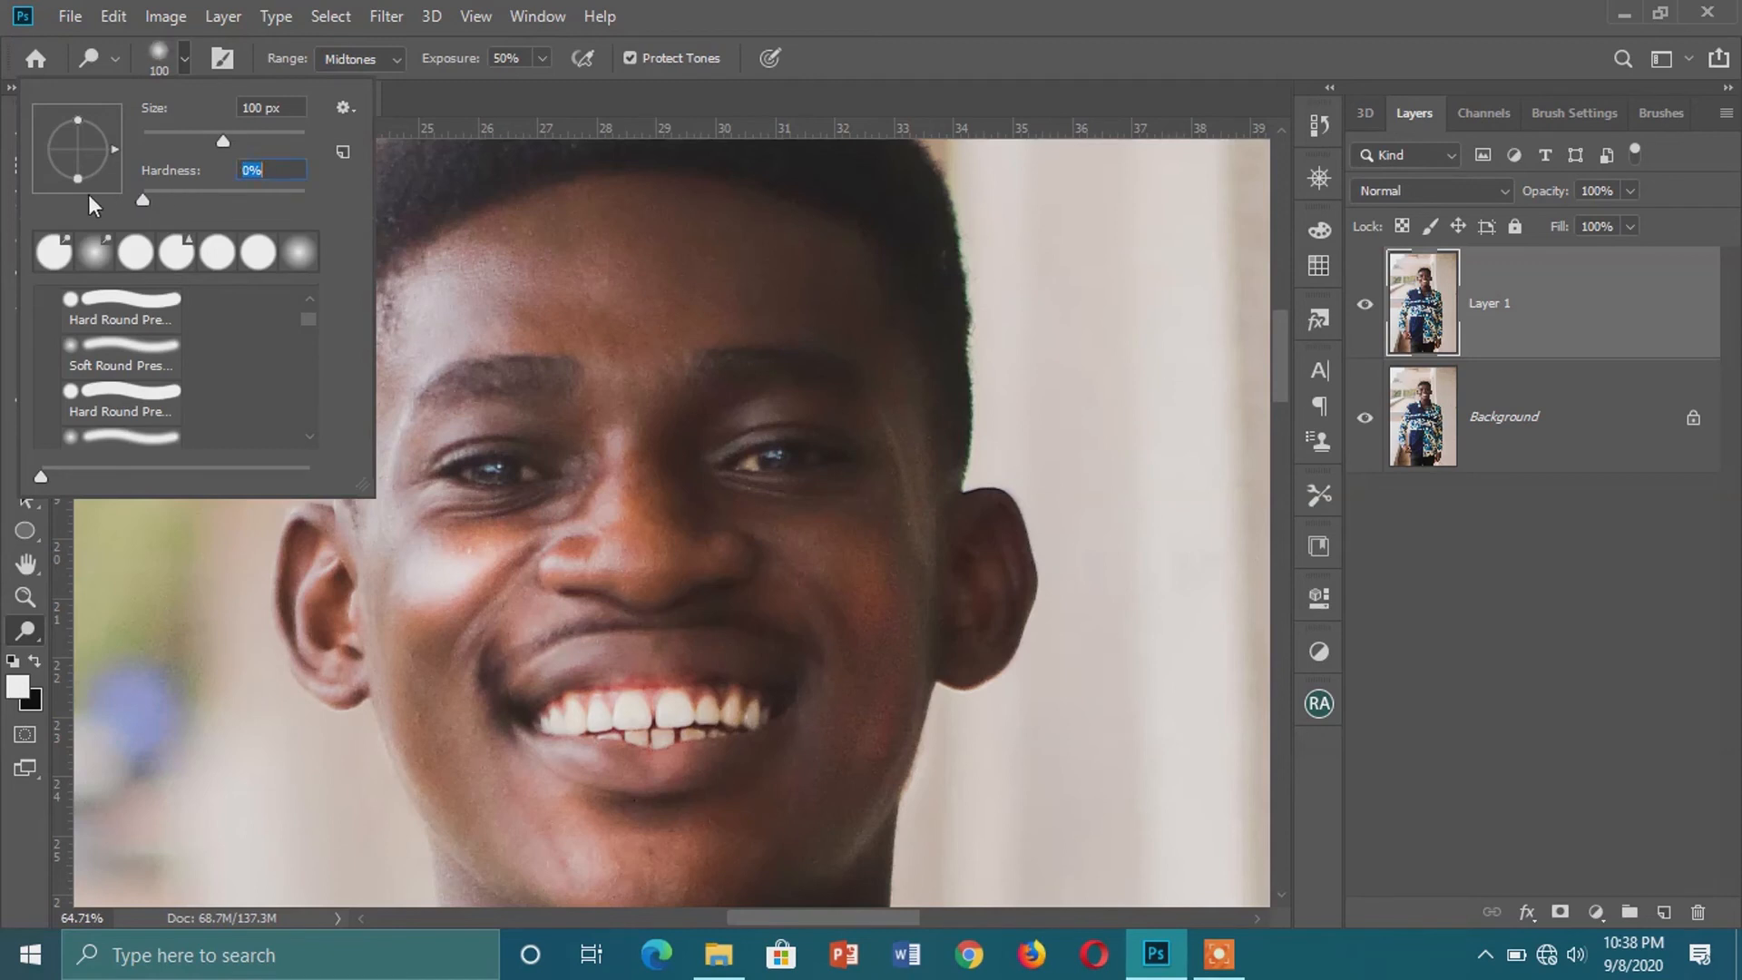
{"action": "left_click", "coordinate": [150, 51]}
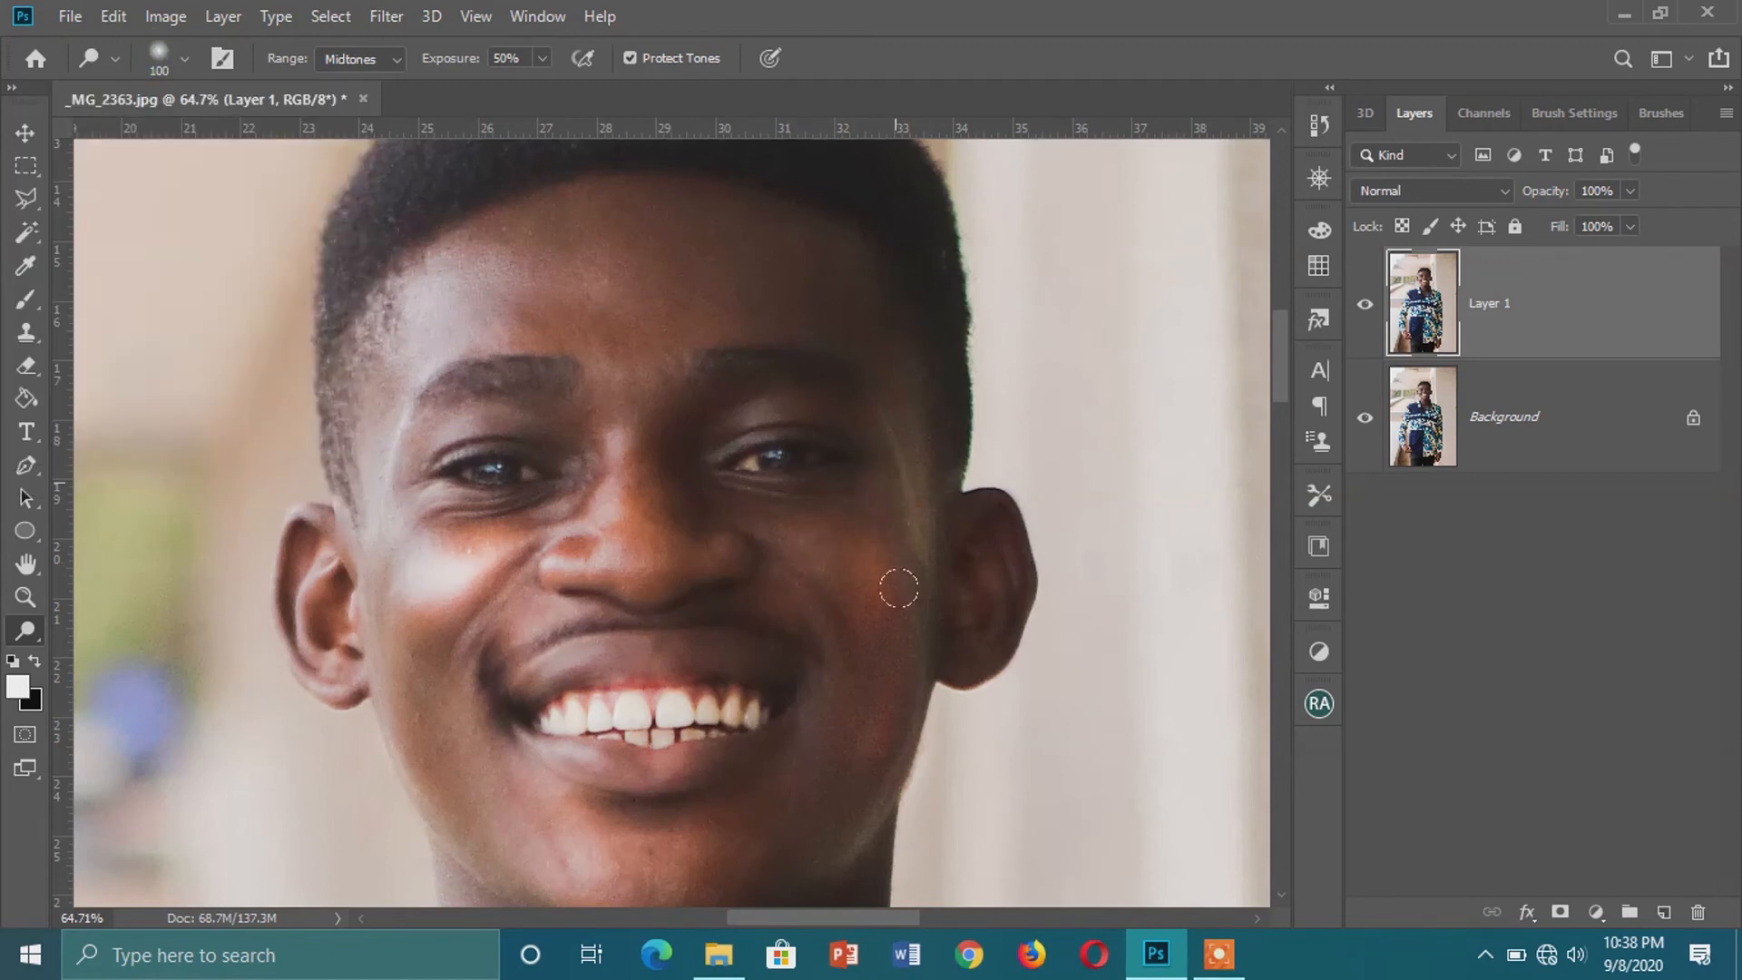
{"action": "mouse_move", "coordinate": [899, 700]}
{"action": "left_mouse_down"}
{"action": "mouse_move", "coordinate": [872, 731]}
{"action": "mouse_move", "coordinate": [892, 755]}
{"action": "left_mouse_up"}
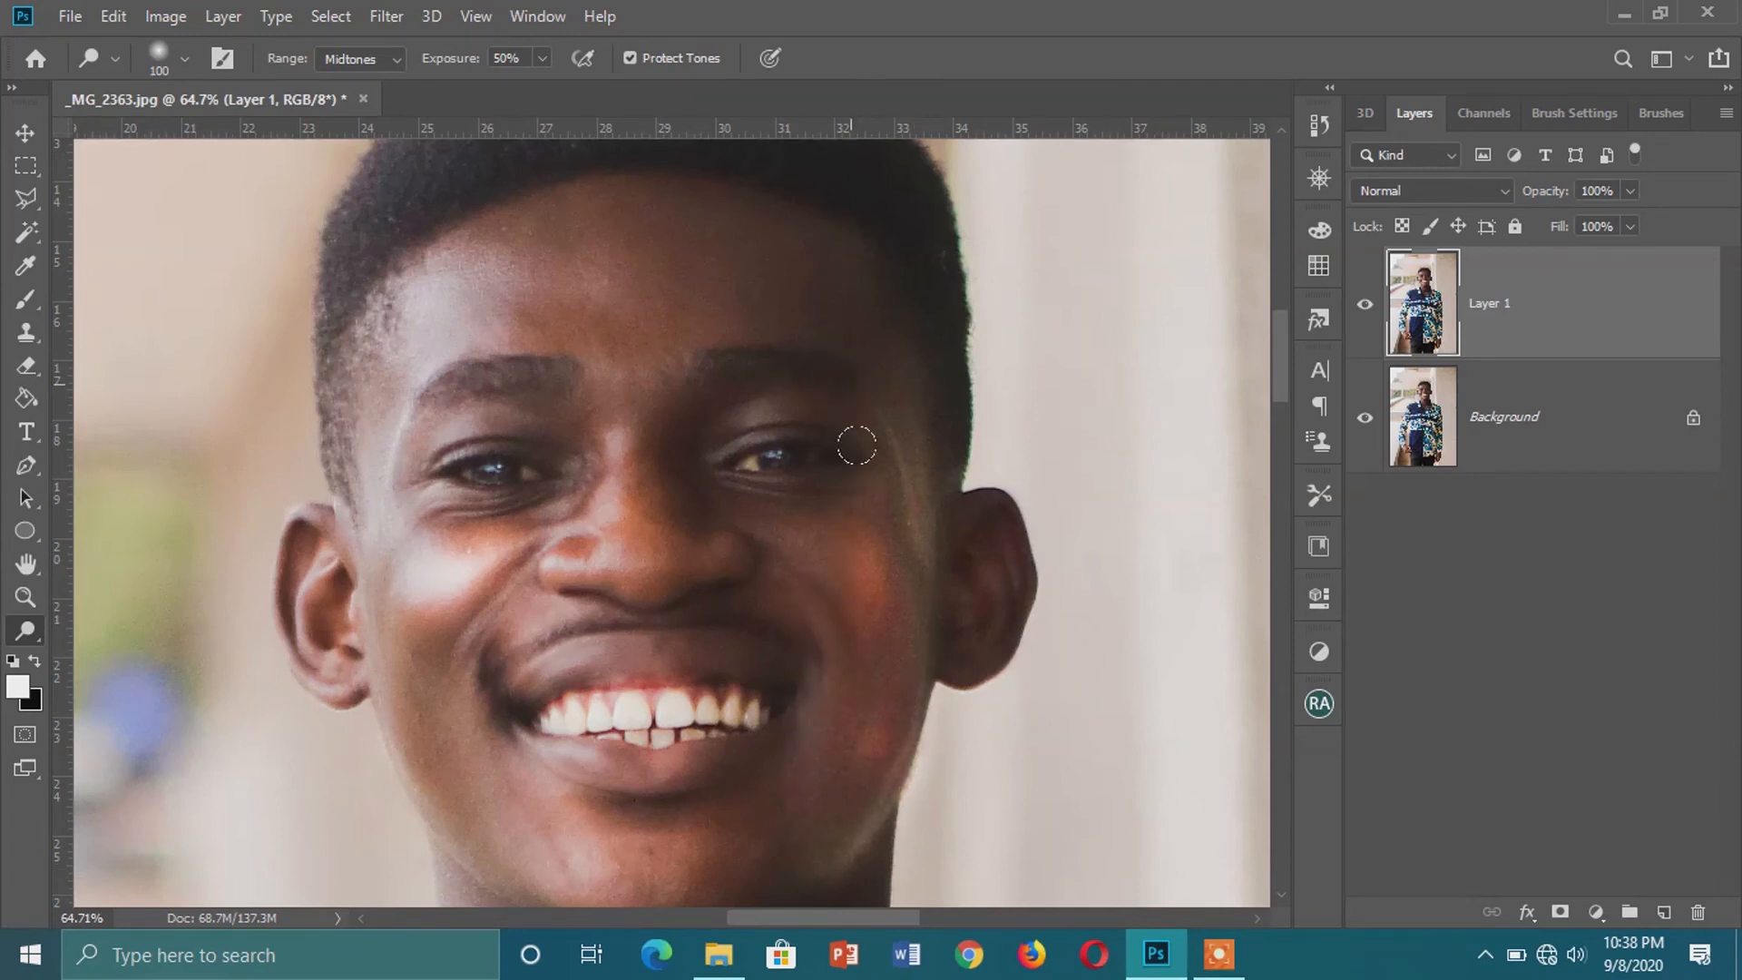
{"action": "left_click", "coordinate": [807, 540]}
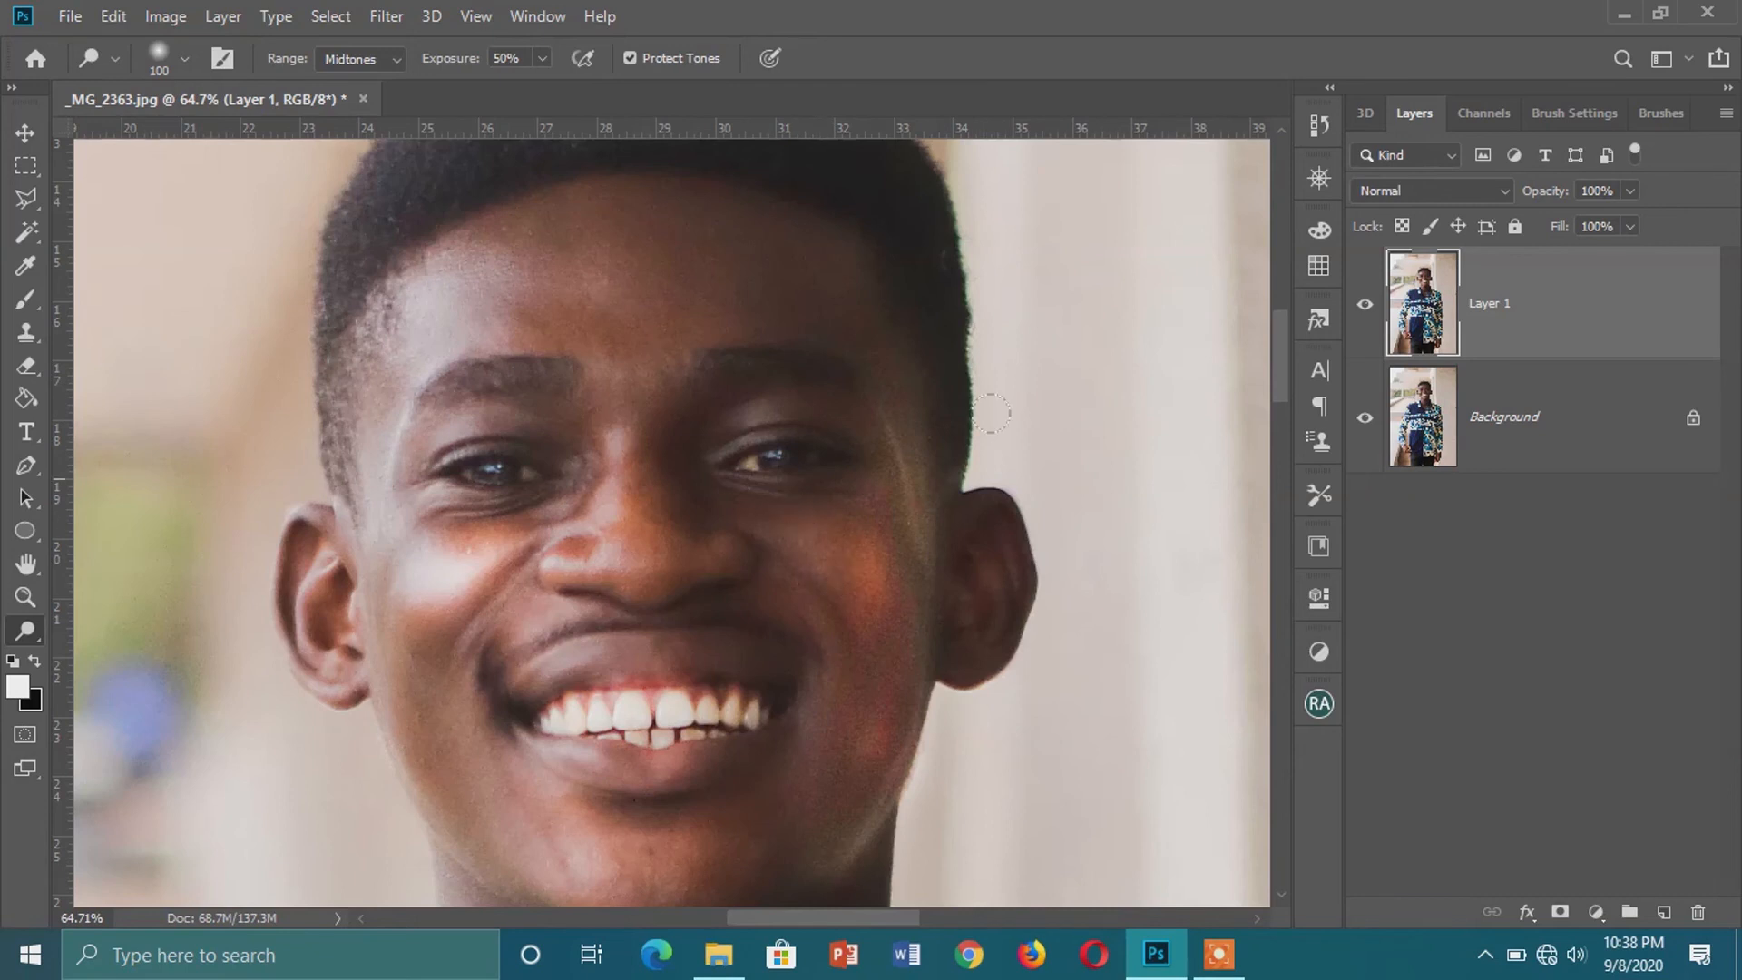
{"action": "left_click", "coordinate": [1366, 305]}
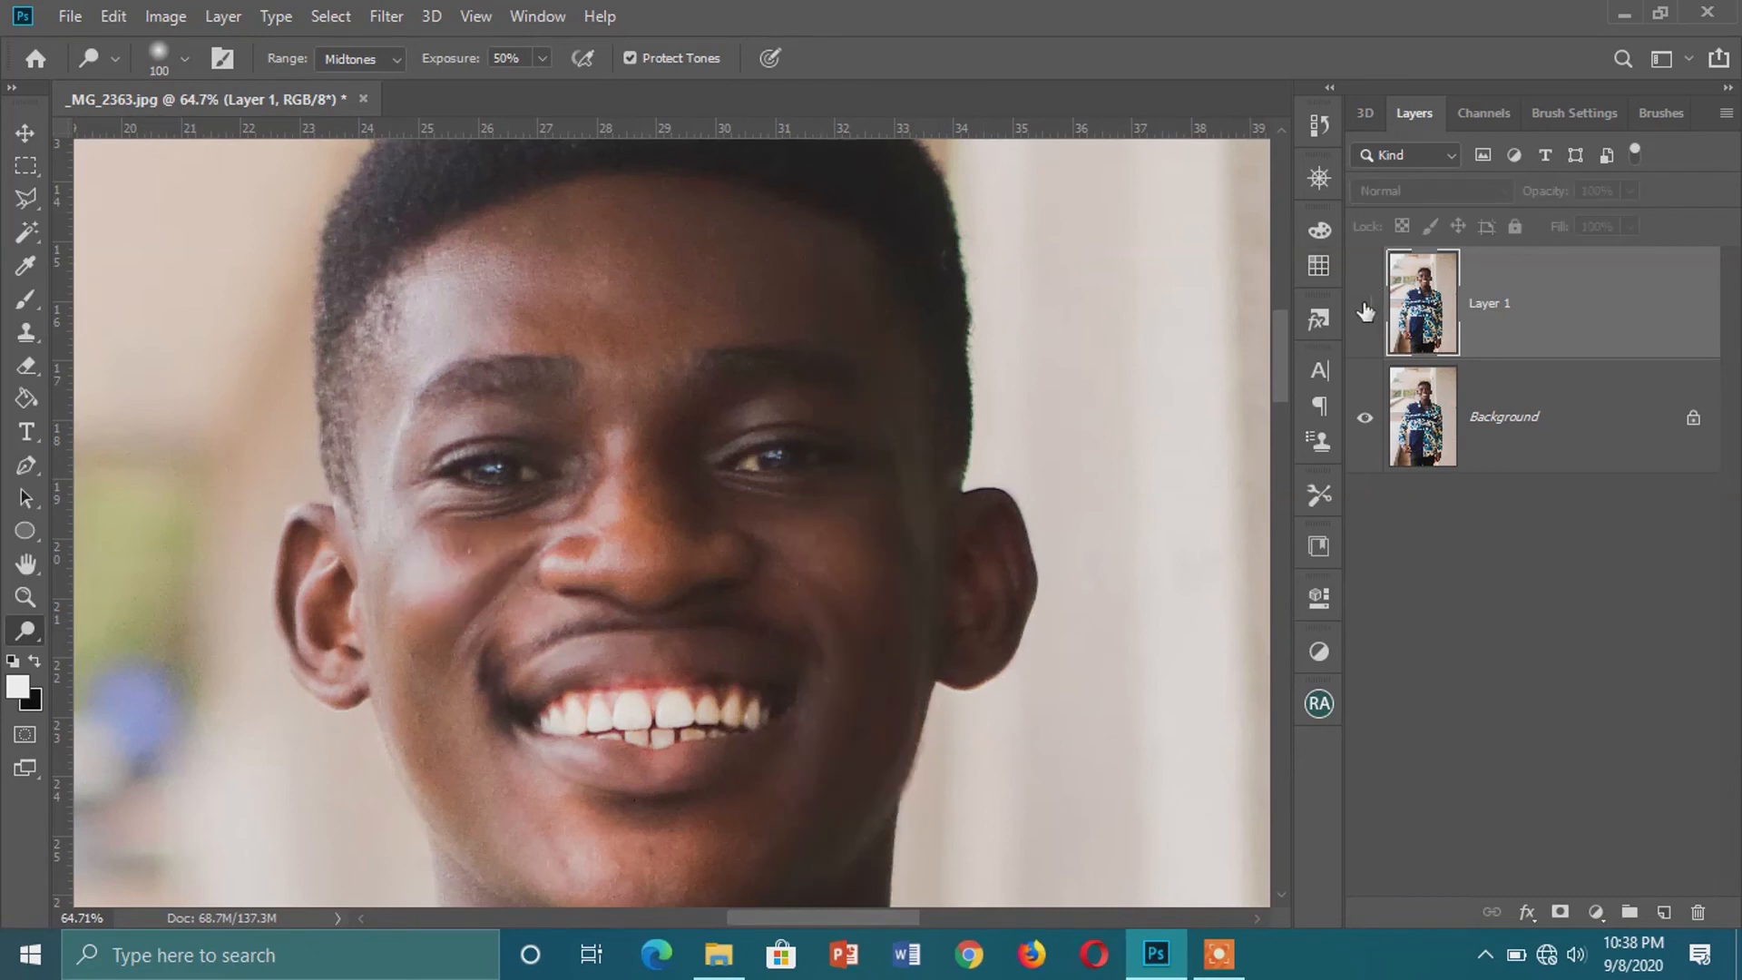
{"action": "left_click", "coordinate": [1366, 309]}
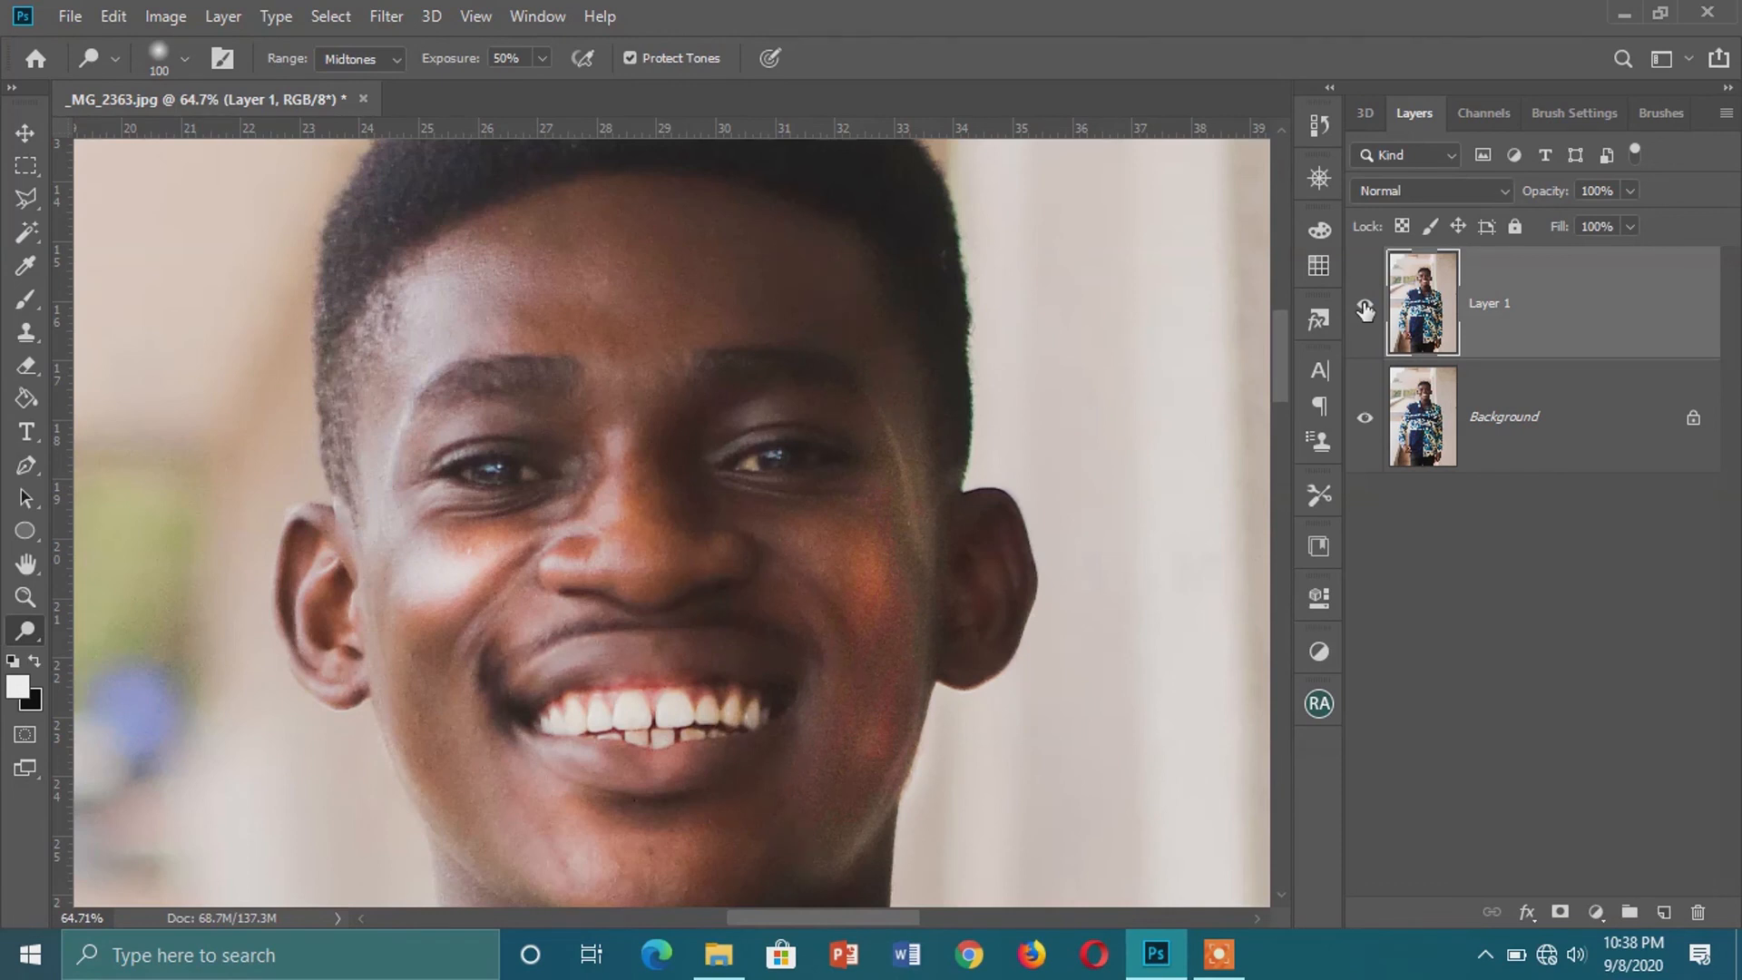
Step: Darken the highlights on the man's forehead and right cheek on Layer 1 using the Burn tool with a harder 72 px brush
{"action": "right_click", "coordinate": [22, 636]}
{"action": "left_click", "coordinate": [151, 715]}
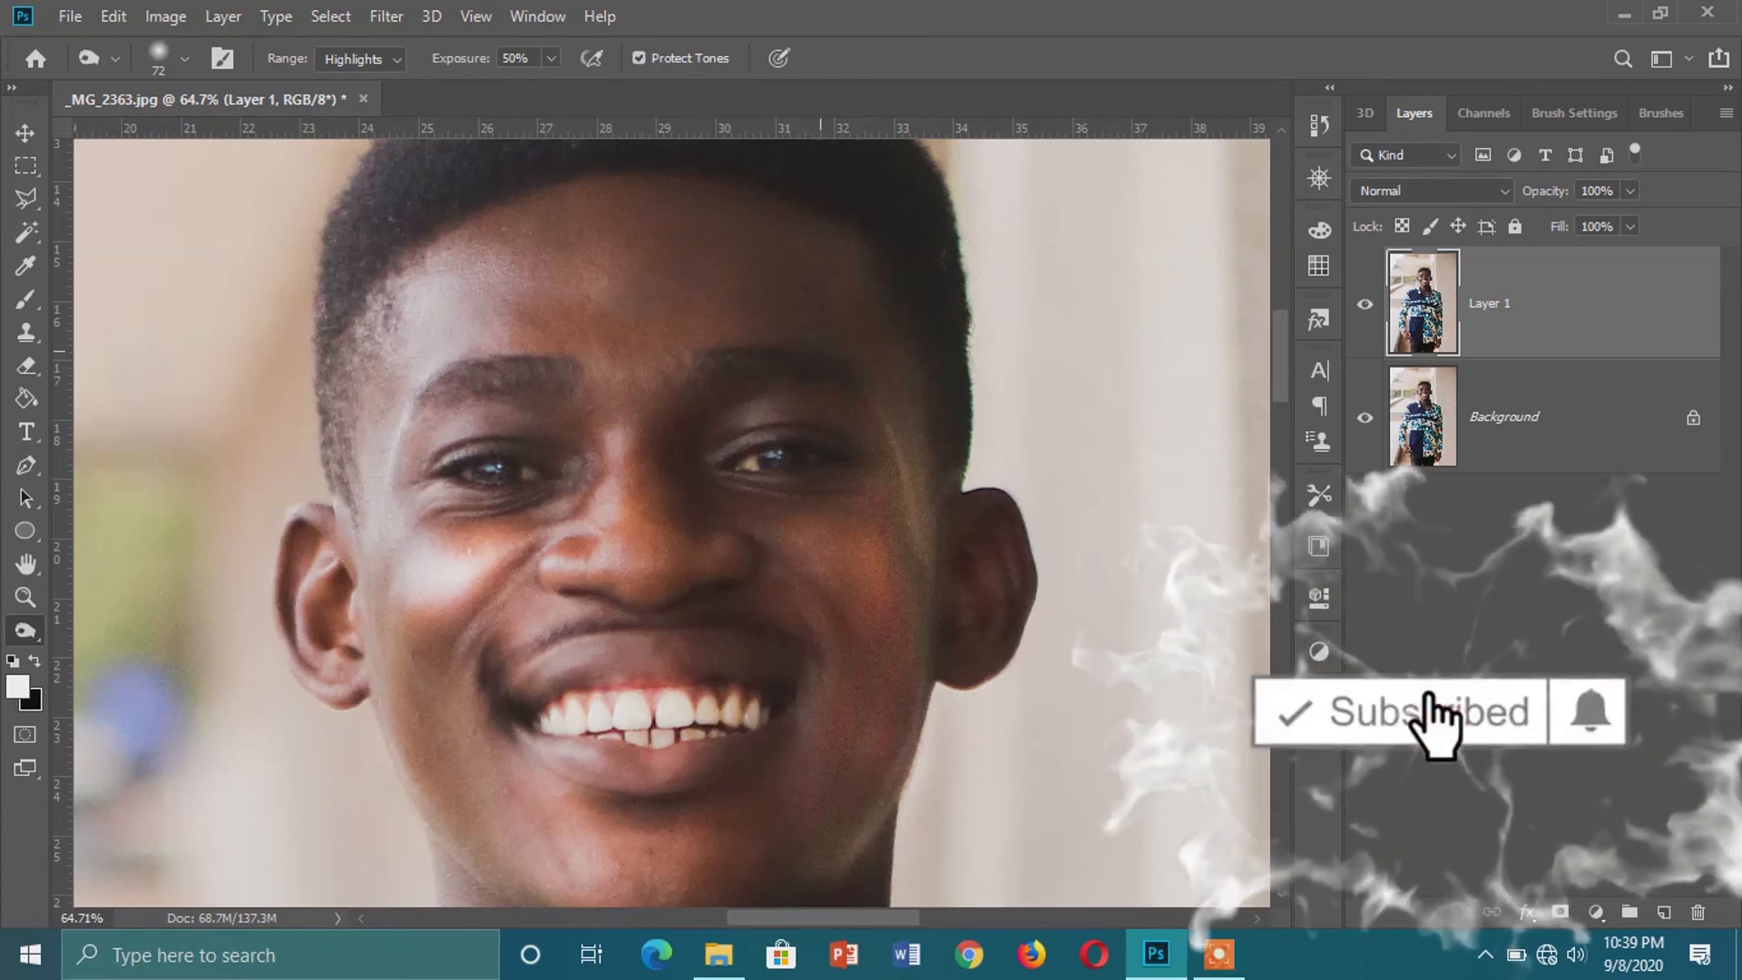
{"action": "left_click", "coordinate": [184, 59]}
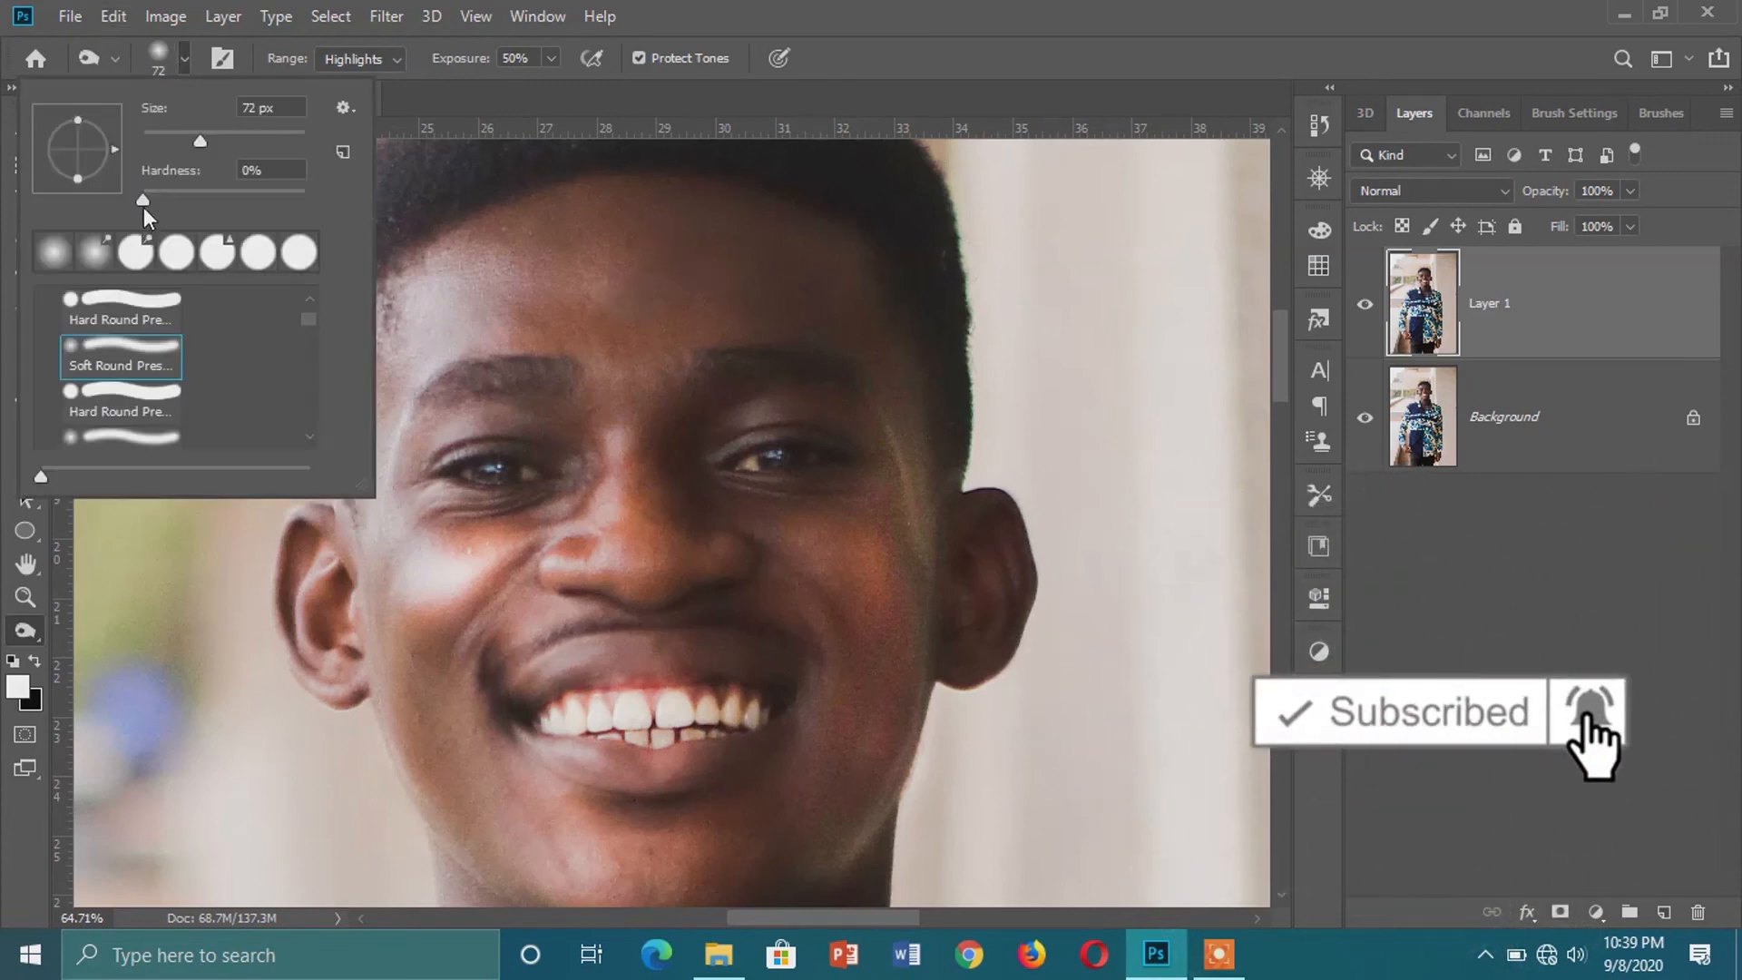
{"action": "left_click_drag", "start_coordinate": [147, 201], "coordinate": [216, 197]}
{"action": "left_click", "coordinate": [174, 57]}
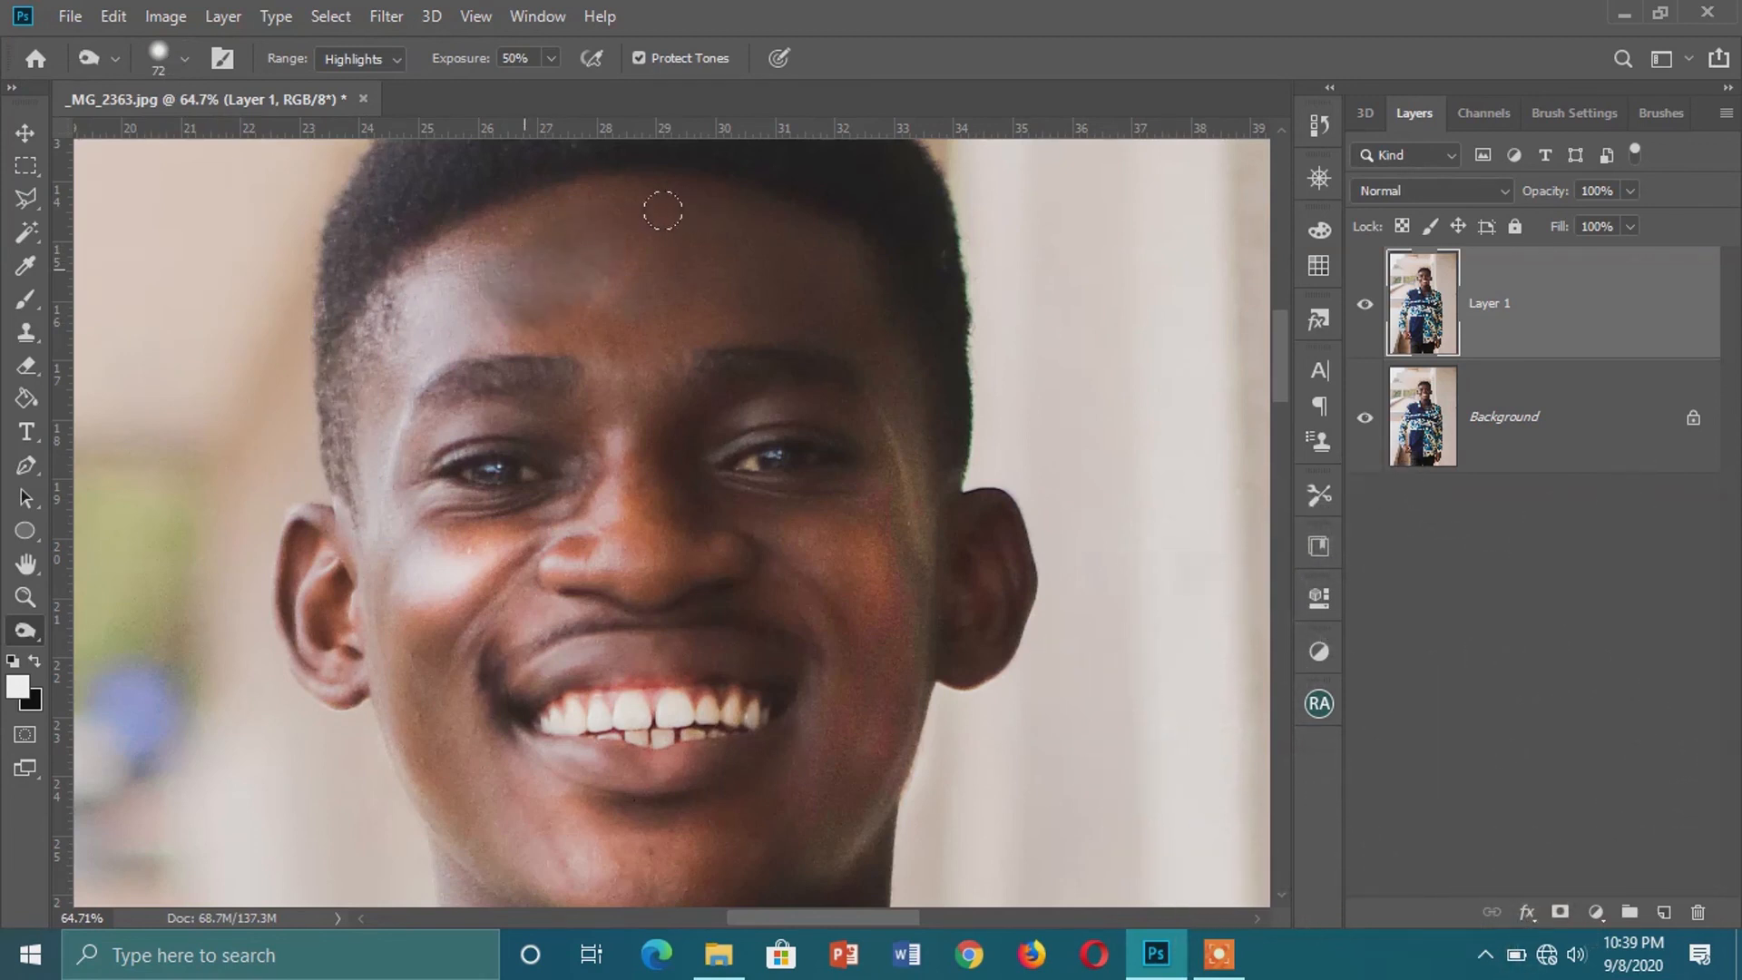
{"action": "mouse_move", "coordinate": [487, 239]}
{"action": "left_mouse_down"}
{"action": "mouse_move", "coordinate": [450, 274]}
{"action": "mouse_move", "coordinate": [658, 285]}
{"action": "mouse_move", "coordinate": [554, 296]}
{"action": "mouse_move", "coordinate": [587, 272]}
{"action": "mouse_move", "coordinate": [602, 368]}
{"action": "mouse_move", "coordinate": [679, 306]}
{"action": "mouse_move", "coordinate": [646, 323]}
{"action": "mouse_move", "coordinate": [771, 312]}
{"action": "mouse_move", "coordinate": [671, 312]}
{"action": "mouse_move", "coordinate": [671, 295]}
{"action": "mouse_move", "coordinate": [527, 321]}
{"action": "mouse_move", "coordinate": [613, 321]}
{"action": "mouse_move", "coordinate": [490, 252]}
{"action": "mouse_move", "coordinate": [439, 304]}
{"action": "mouse_move", "coordinate": [560, 302]}
{"action": "mouse_move", "coordinate": [547, 274]}
{"action": "mouse_move", "coordinate": [494, 264]}
{"action": "mouse_move", "coordinate": [550, 229]}
{"action": "mouse_move", "coordinate": [408, 259]}
{"action": "mouse_move", "coordinate": [387, 275]}
{"action": "mouse_move", "coordinate": [485, 291]}
{"action": "mouse_move", "coordinate": [410, 299]}
{"action": "left_mouse_up"}
{"action": "mouse_move", "coordinate": [397, 508]}
{"action": "left_mouse_down"}
{"action": "mouse_move", "coordinate": [423, 586]}
{"action": "mouse_move", "coordinate": [497, 521]}
{"action": "mouse_move", "coordinate": [452, 592]}
{"action": "mouse_move", "coordinate": [479, 547]}
{"action": "mouse_move", "coordinate": [380, 454]}
{"action": "mouse_move", "coordinate": [440, 577]}
{"action": "mouse_move", "coordinate": [417, 629]}
{"action": "mouse_move", "coordinate": [441, 600]}
{"action": "left_mouse_up"}
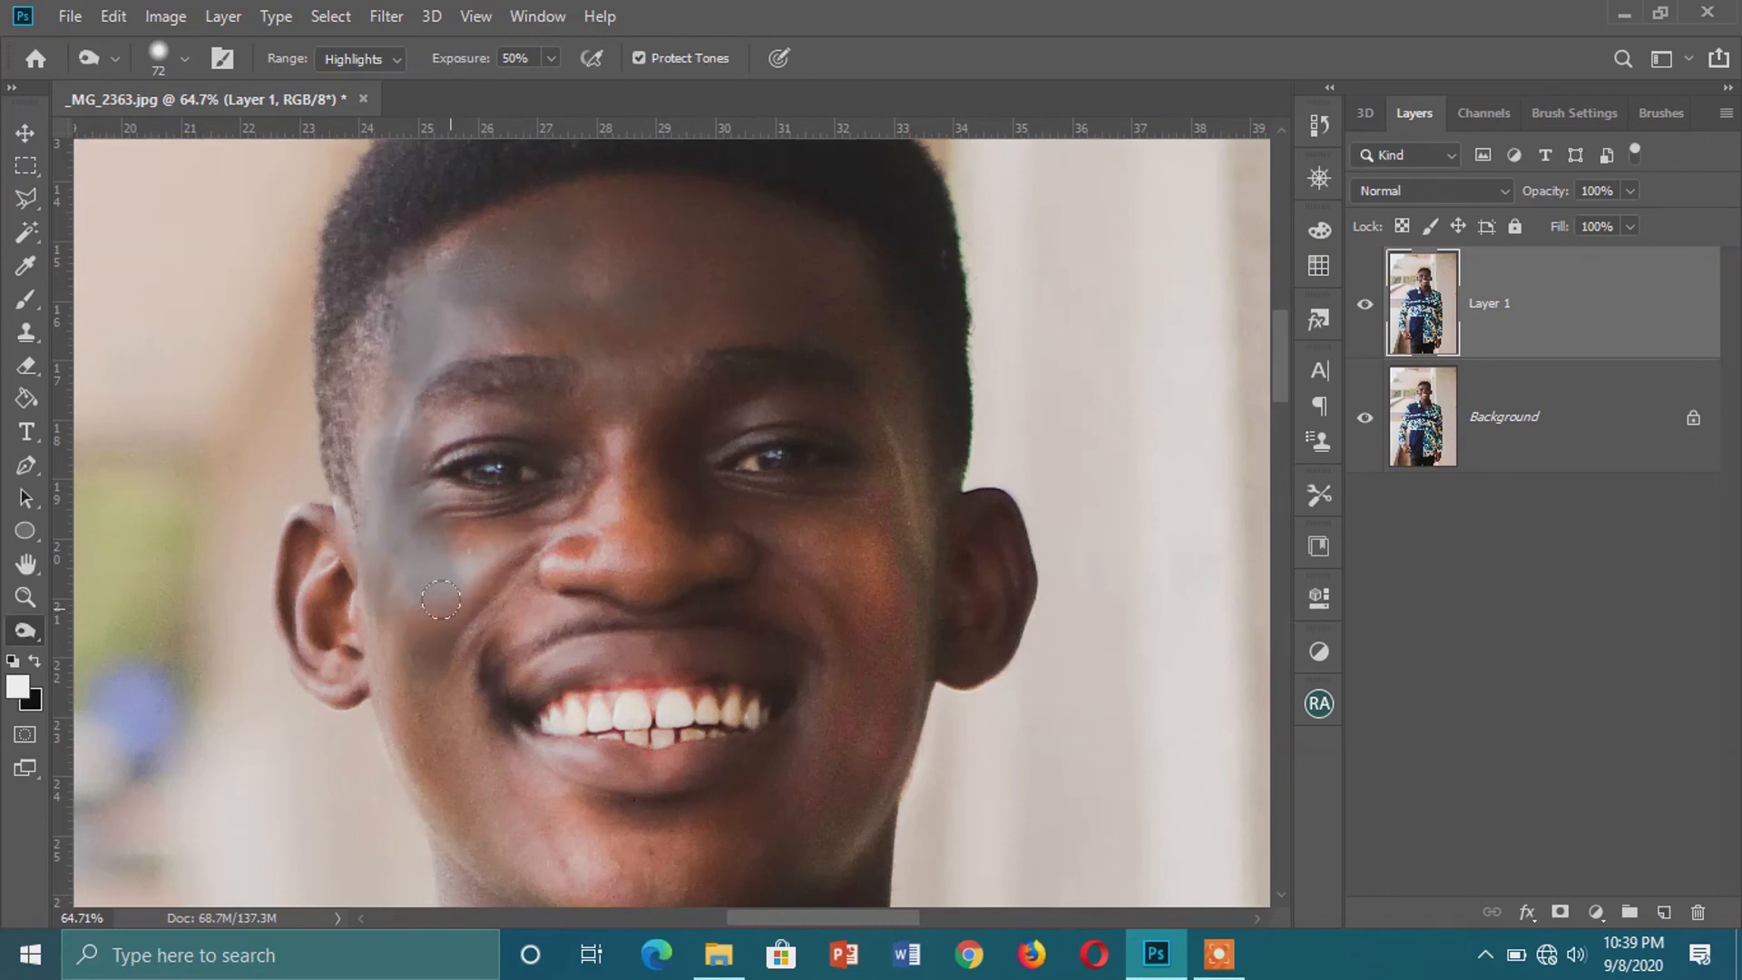